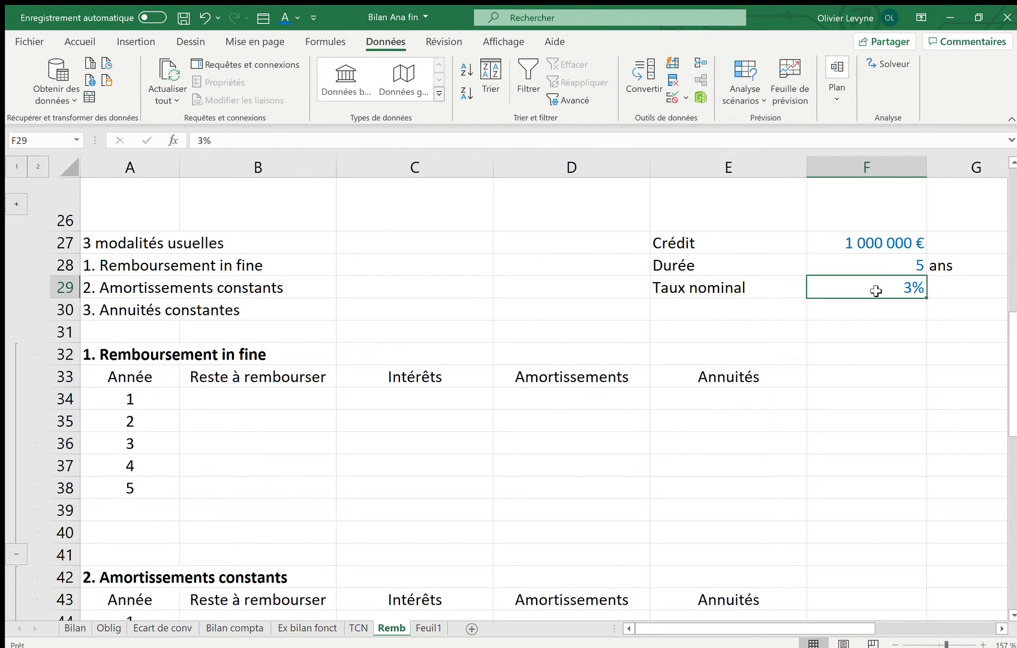
Set the year 1 Reste à rembourser in B34 to the credit amount using the absolute reference =$F$27
click(293, 399)
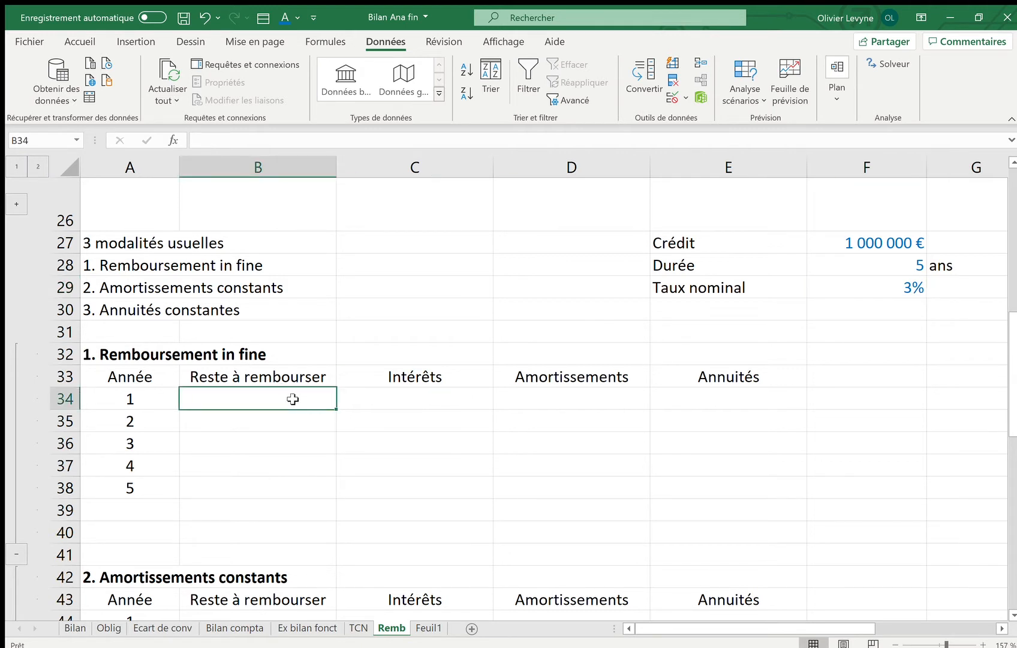
text(=)
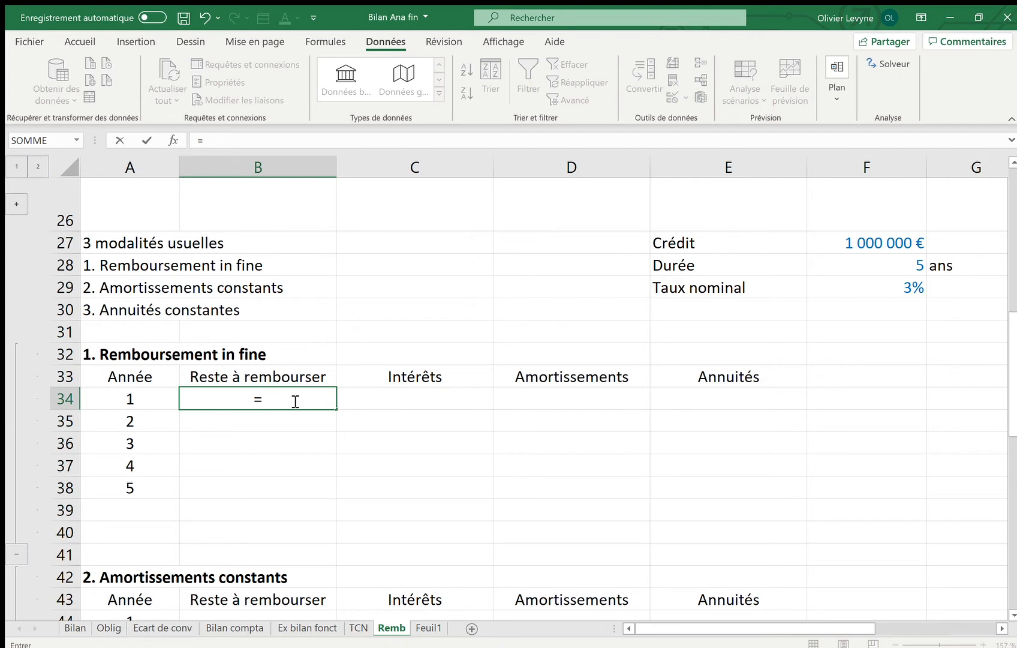
click(867, 243)
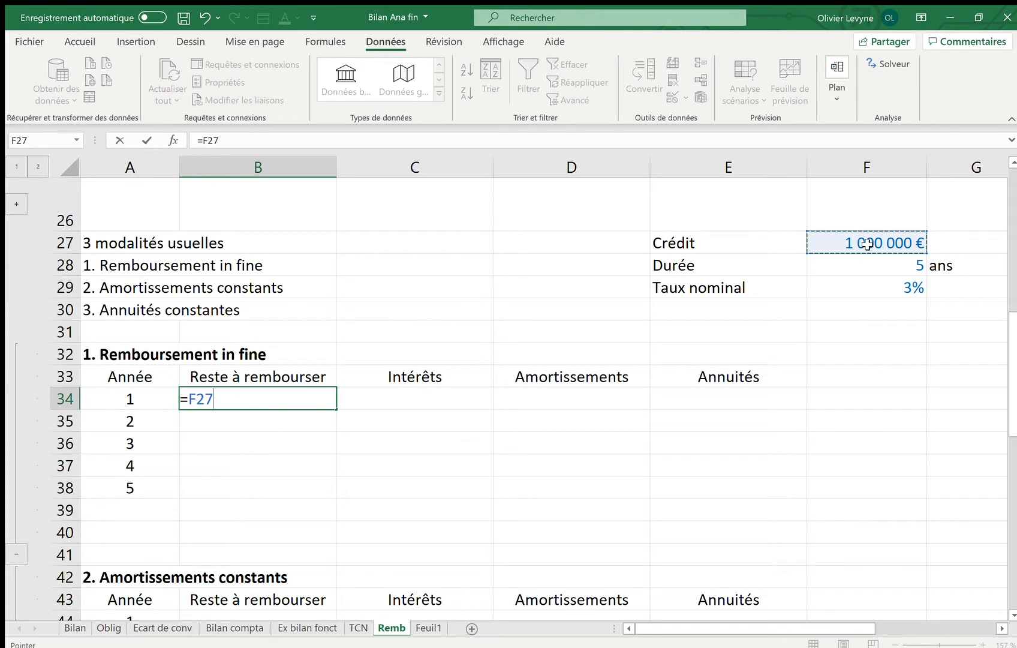
key(F4)
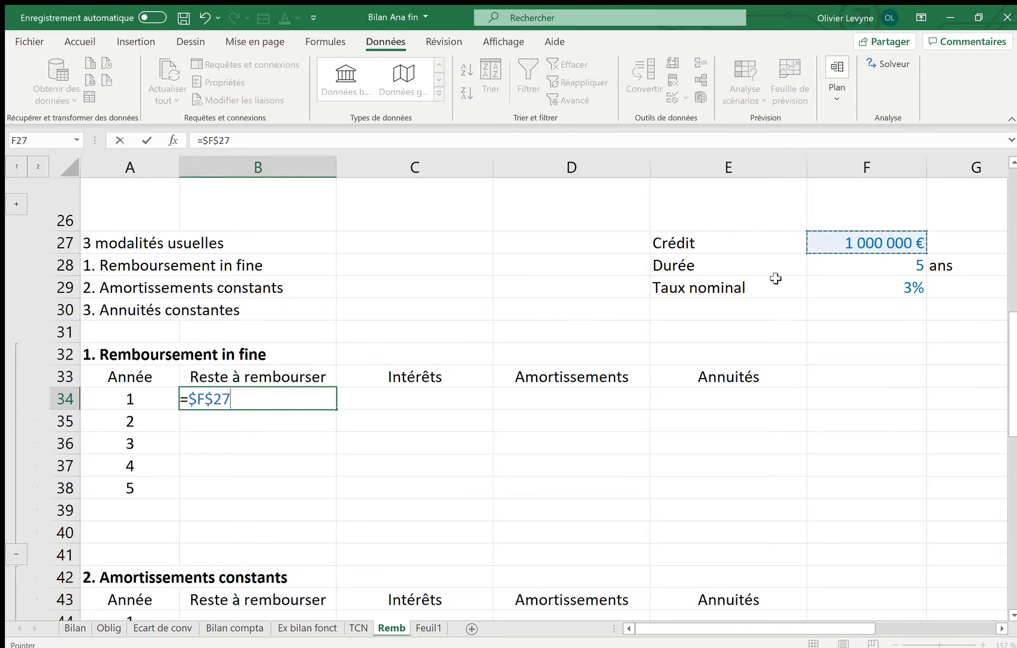
key(Return)
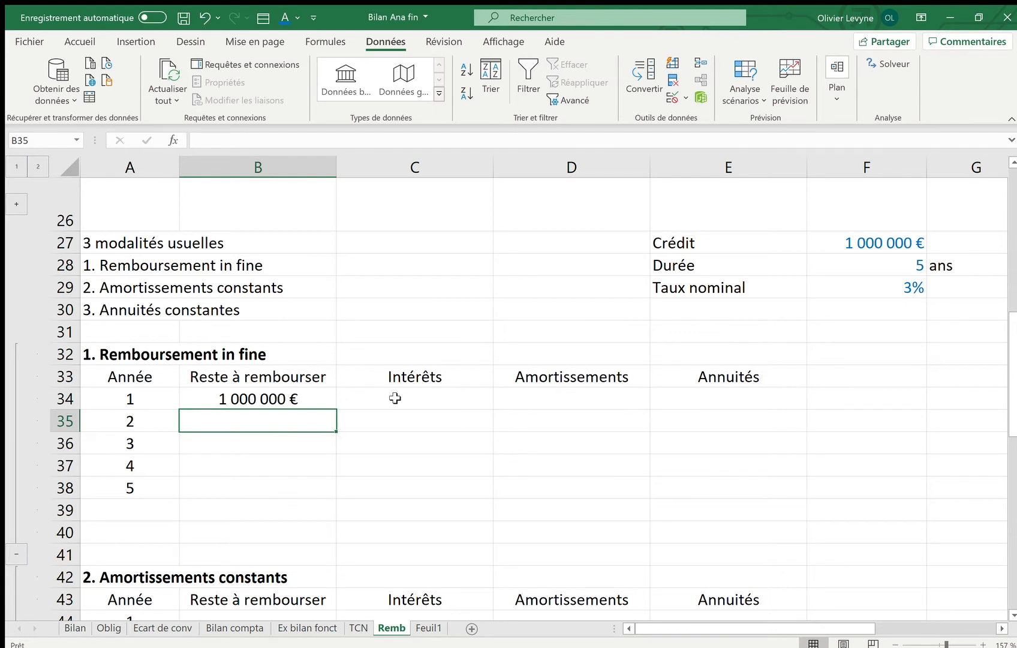
Enter 0 as the year 1 Amortissements value in D34 and link year 2 to it with =D34
click(539, 400)
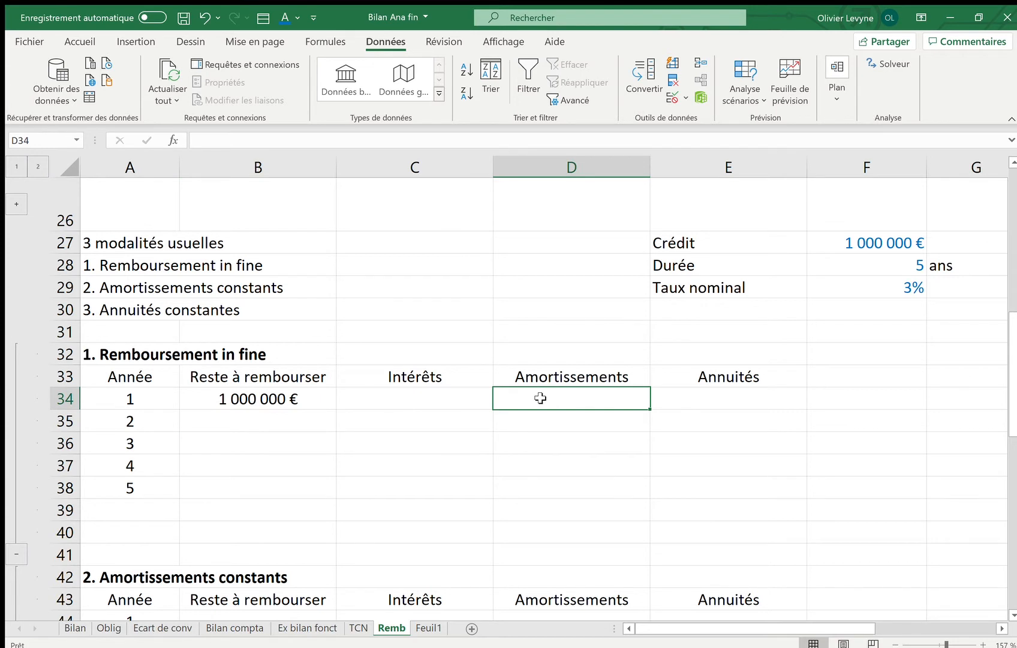
text(0)
key(Return)
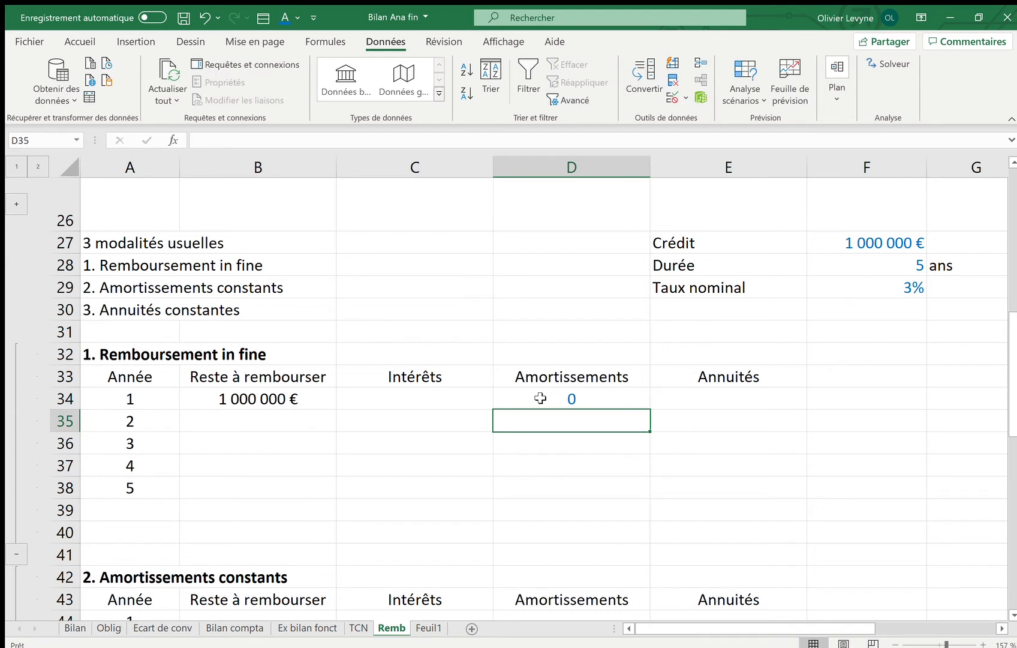
text(=)
click(540, 398)
key(Return)
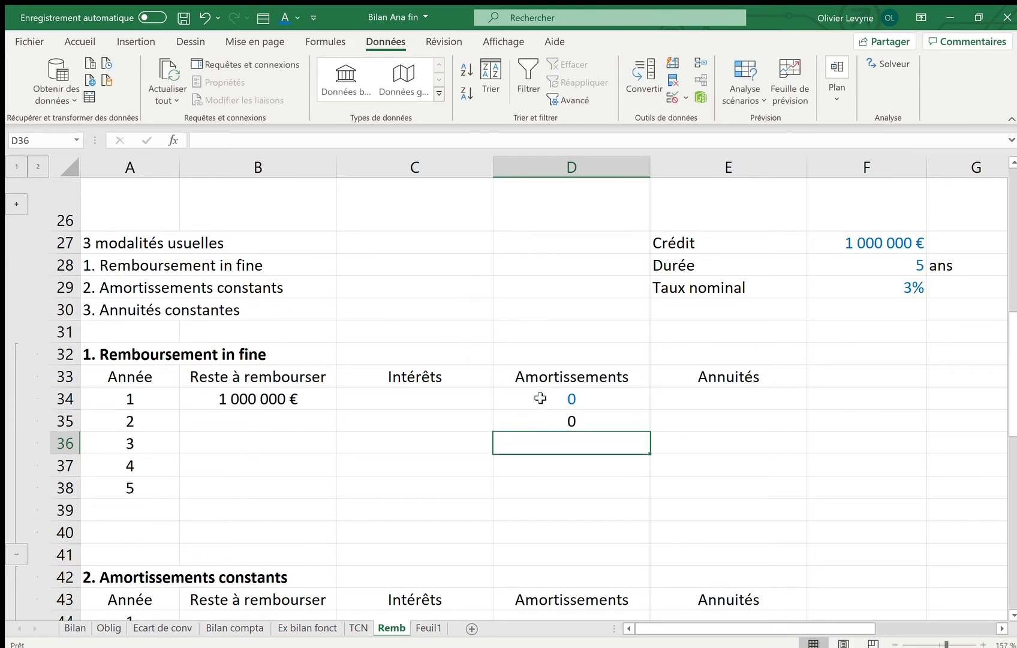
Link the year 3 Amortissements cell D36 to the year above with =D35 and fill the formula down to year 4
text(=)
key(Up)
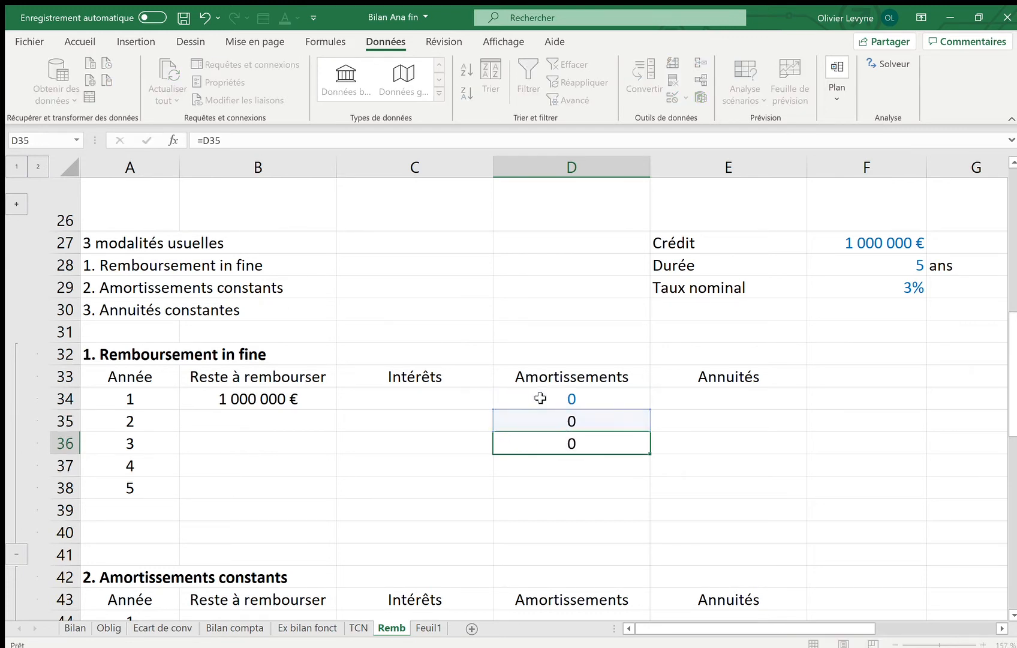
key(Return)
click(600, 427)
click(611, 441)
drag(650, 453, 652, 484)
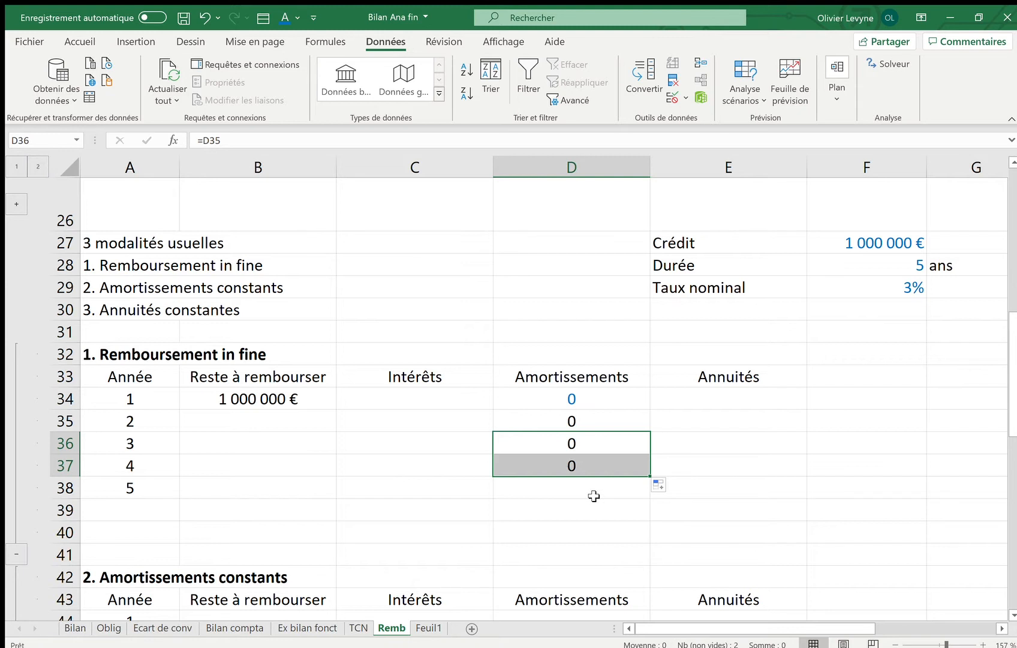
Calculate the year 2 Reste à rembourser in B35 as =B34-D34 and fill the formula down to year 5
click(256, 423)
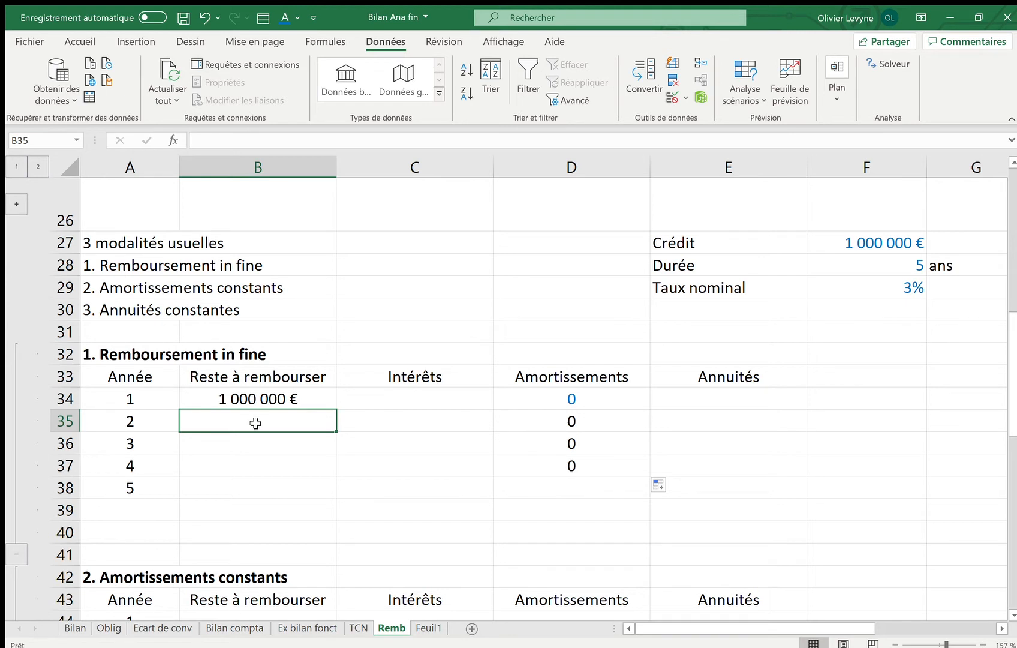
text(=)
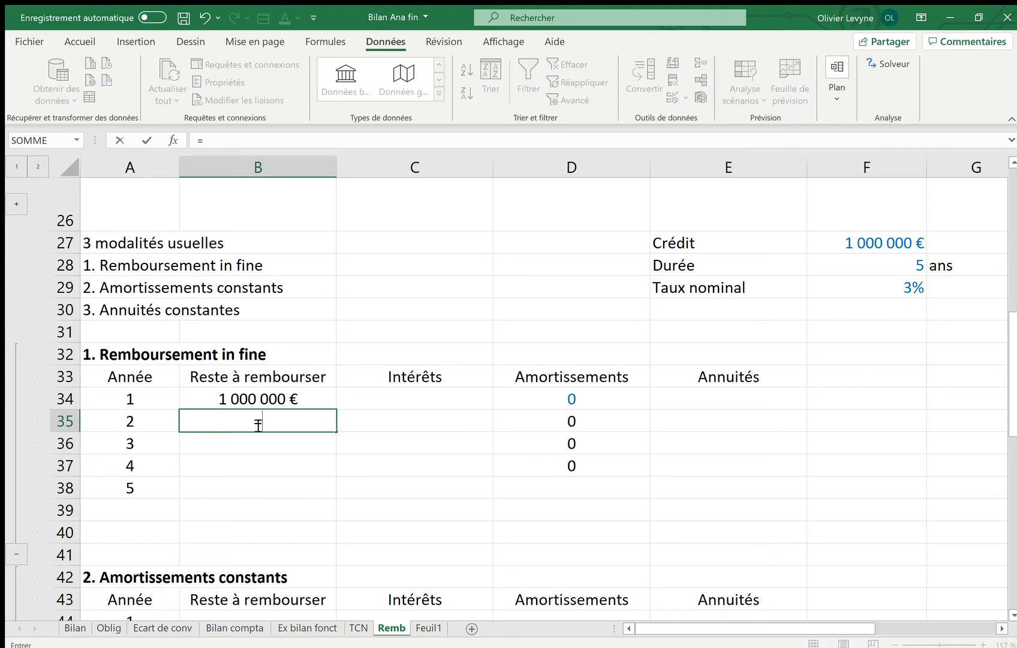
key(Up)
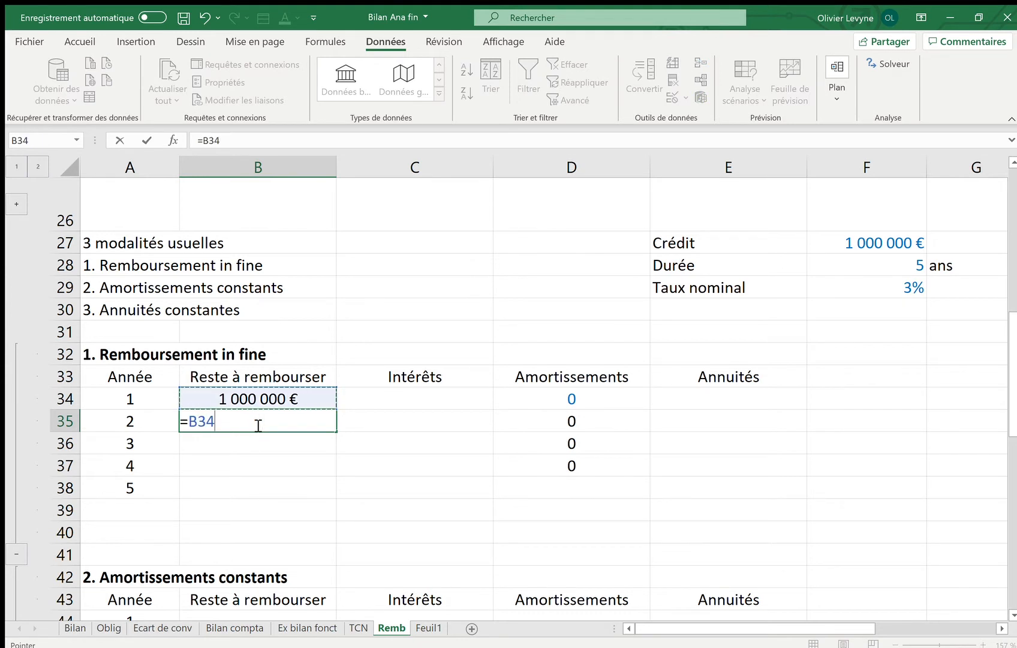
text(-)
click(551, 395)
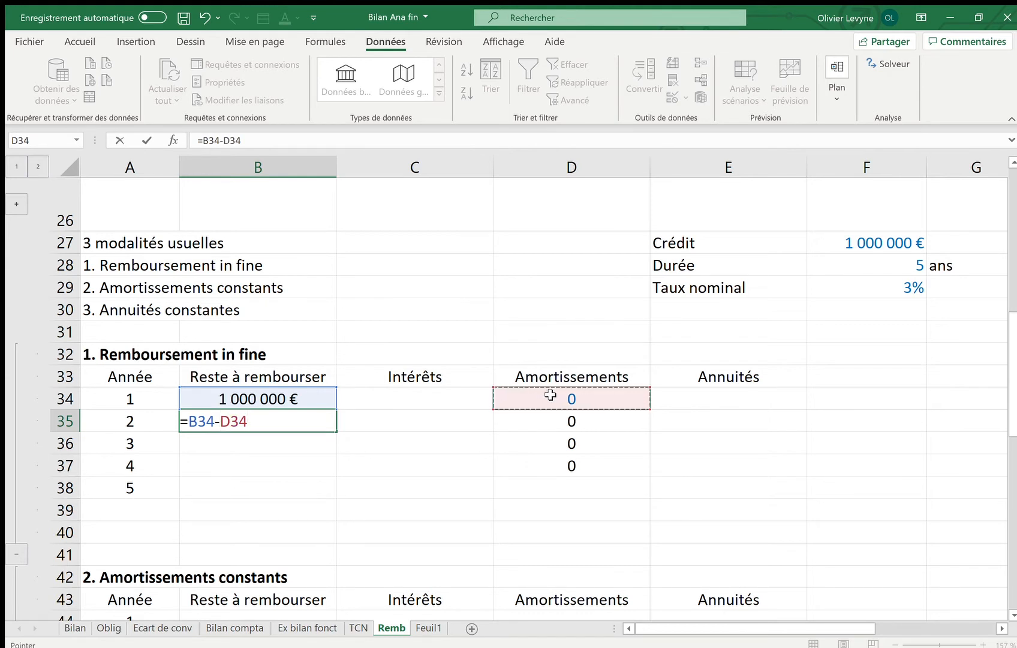
key(Return)
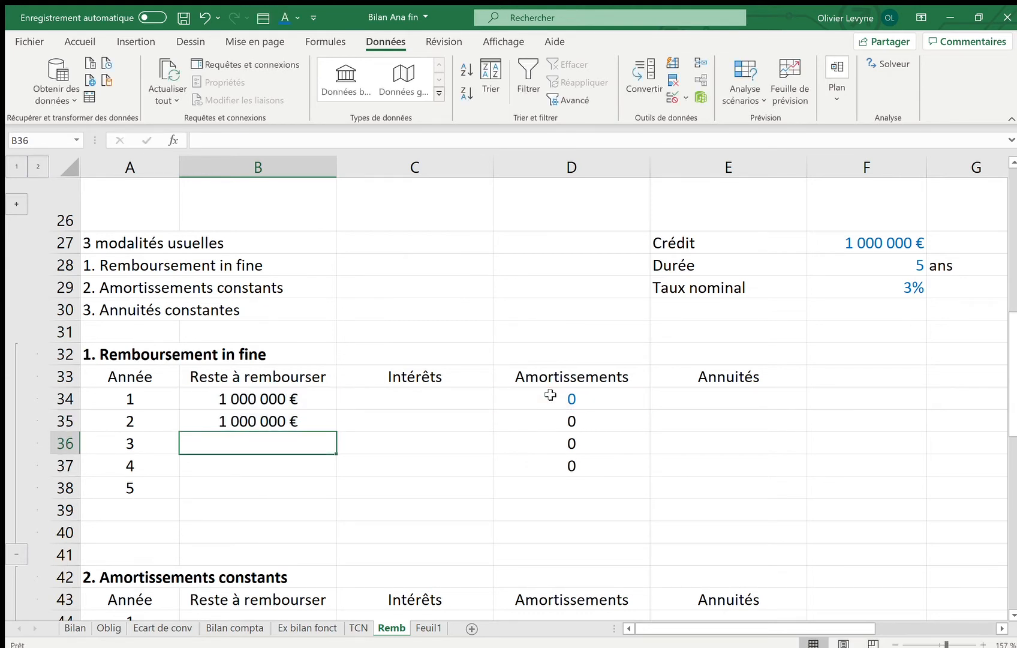
click(313, 419)
drag(336, 432, 328, 493)
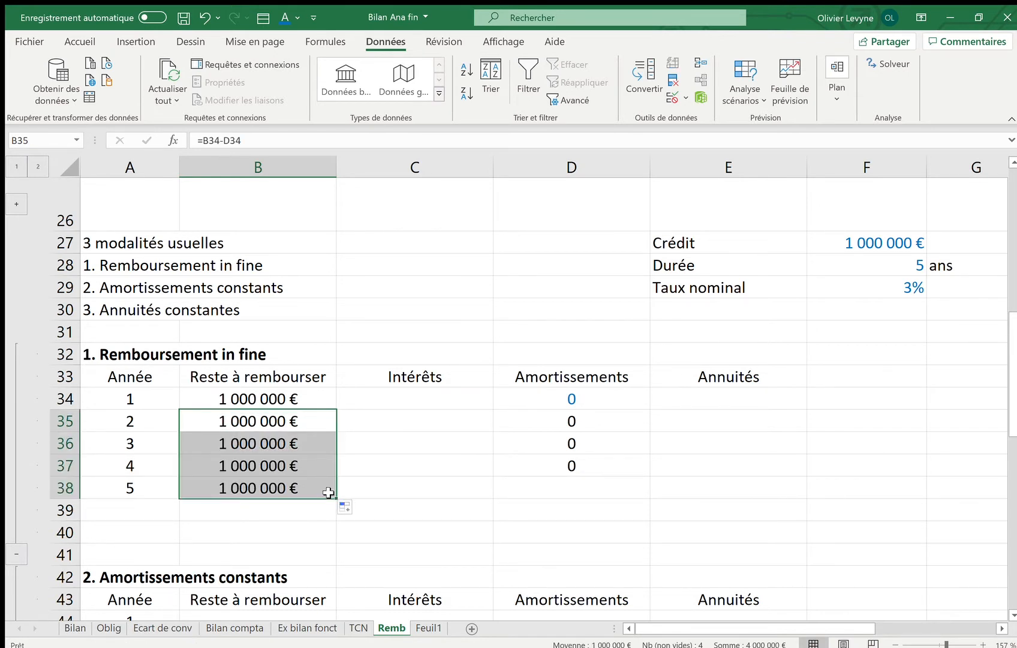
Set the year 5 Amortissements in D38 equal to that year's Reste à rembourser with =B38
click(524, 489)
text(=)
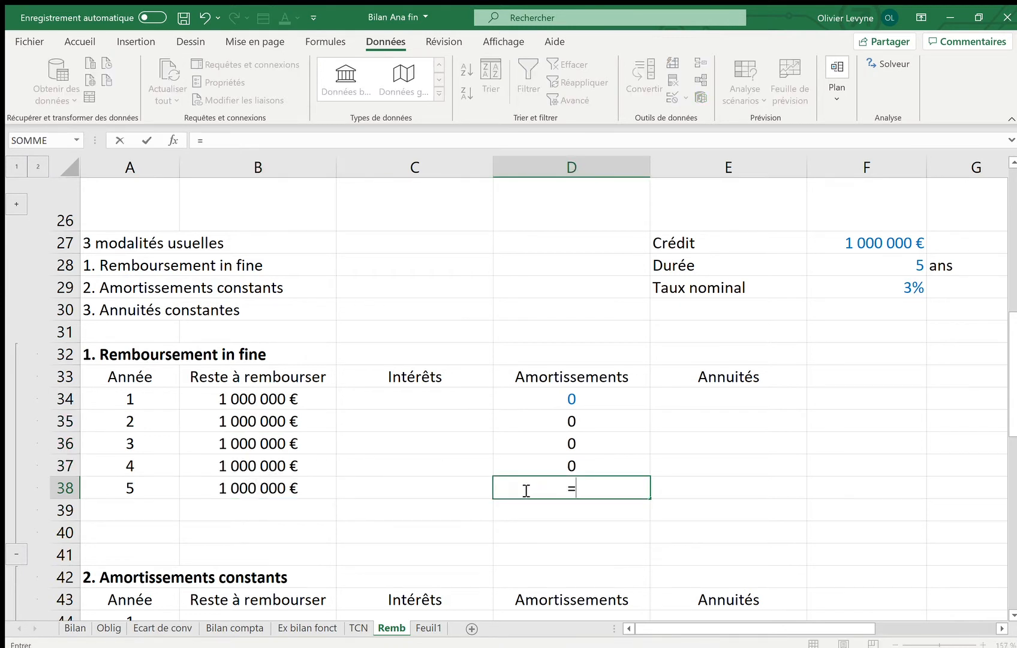
key(Left)
key(Left)
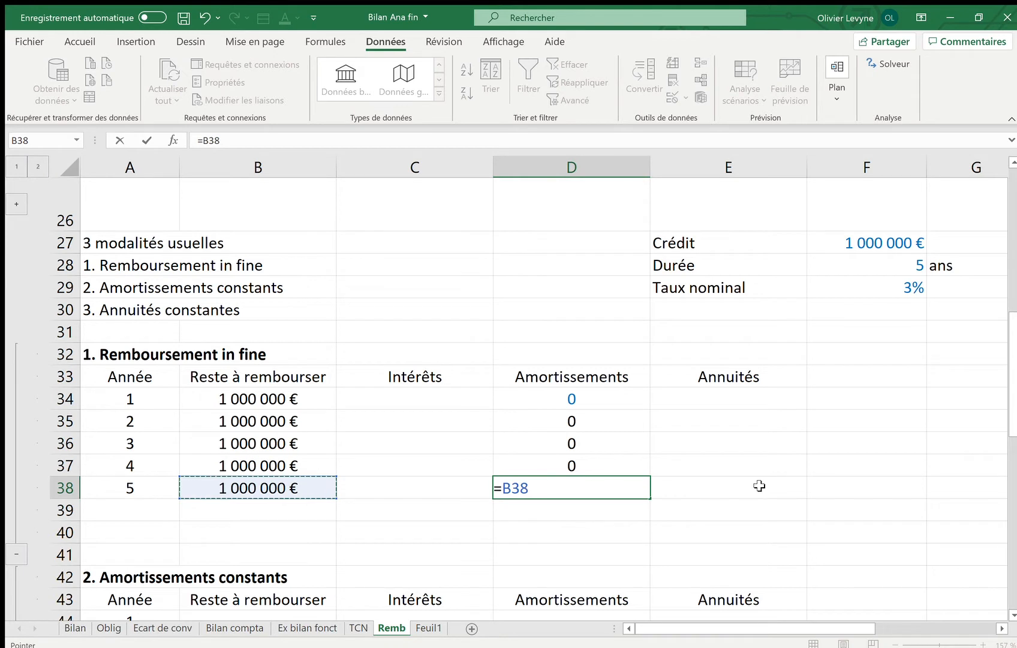
key(Return)
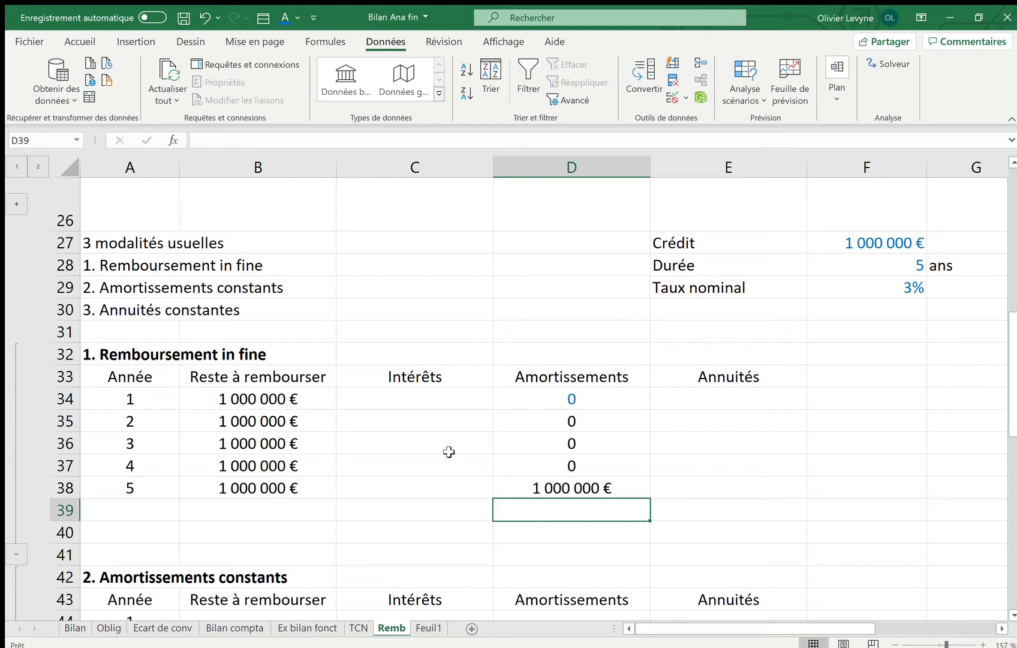
Calculate the year 1 Intérêts in C34 as =B34*$F$29 and fill the formula down to year 5
click(416, 398)
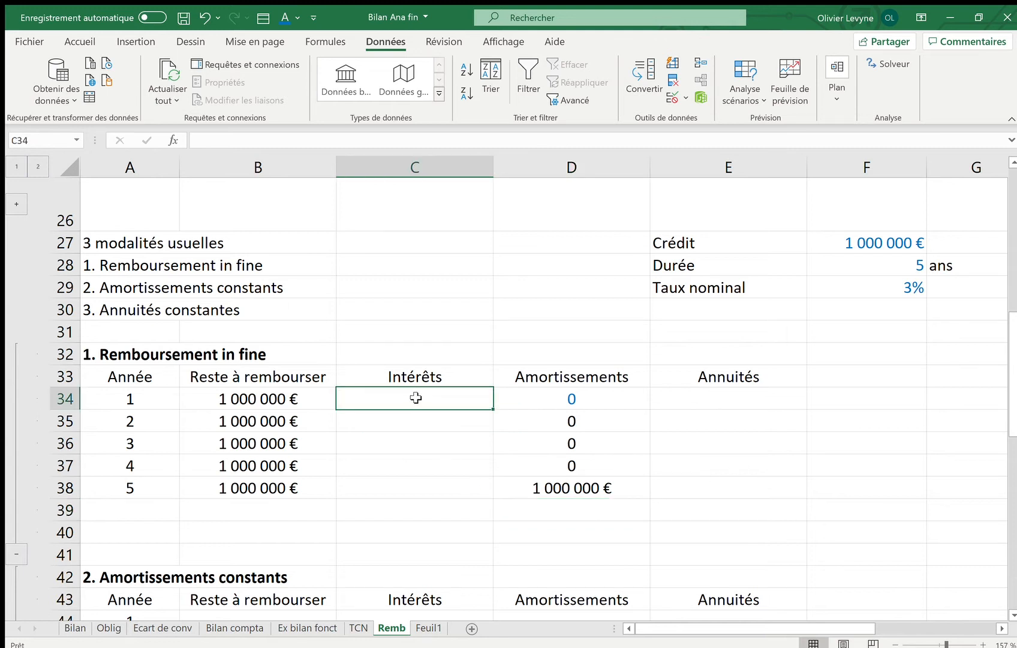
text(=)
key(Left)
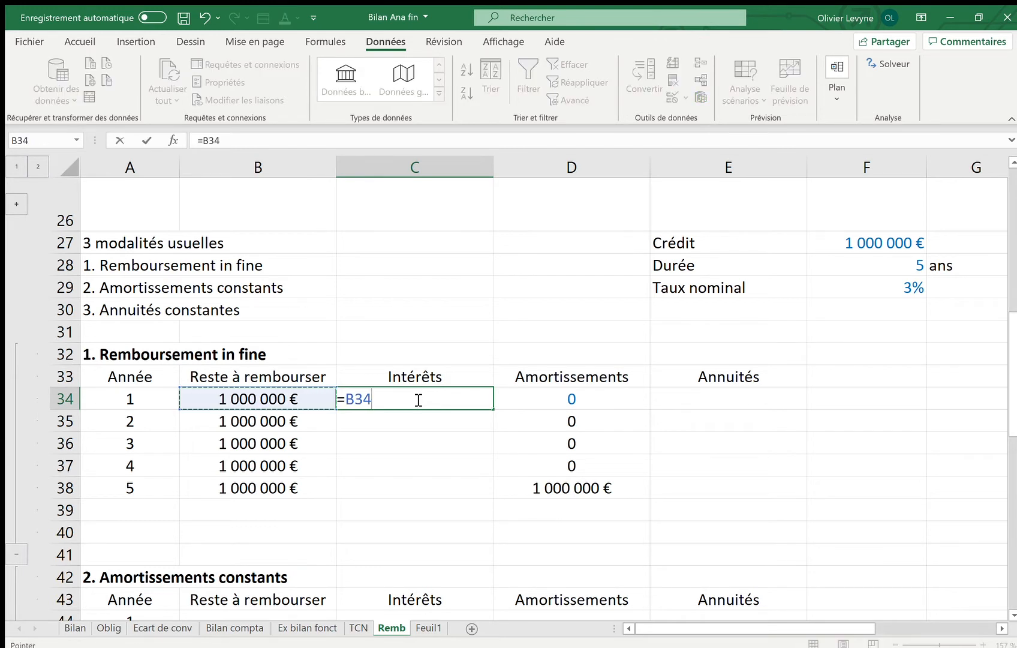
text(*)
click(906, 293)
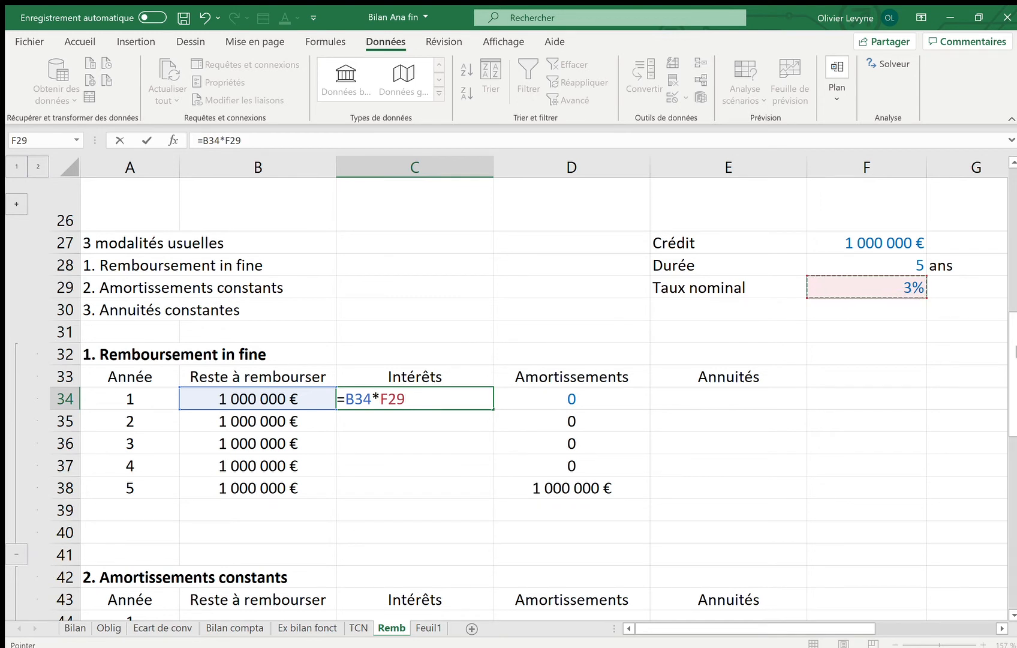
key(F4)
key(Return)
key(Up)
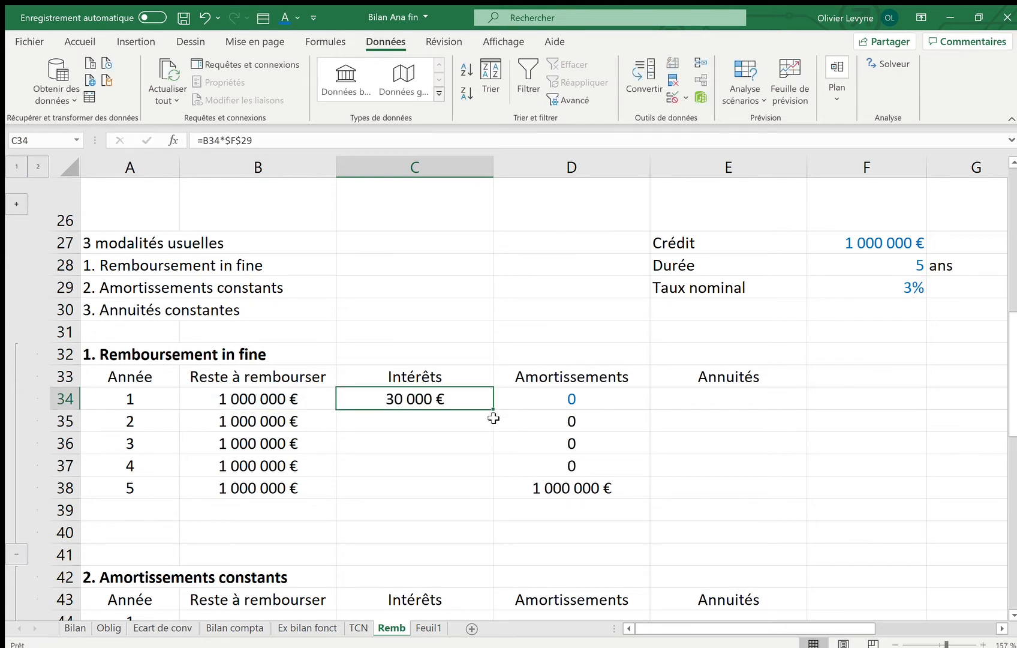
drag(494, 411, 491, 498)
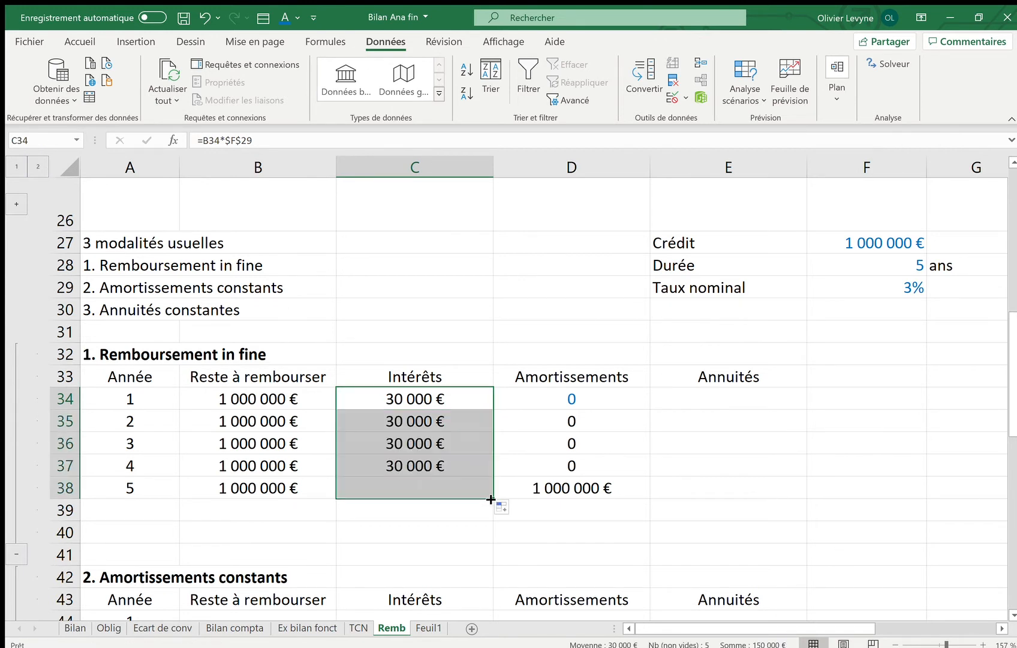
Calculate the year 1 Annuités in E34 as =C34+D34 and fill the formula down to year 5
click(704, 408)
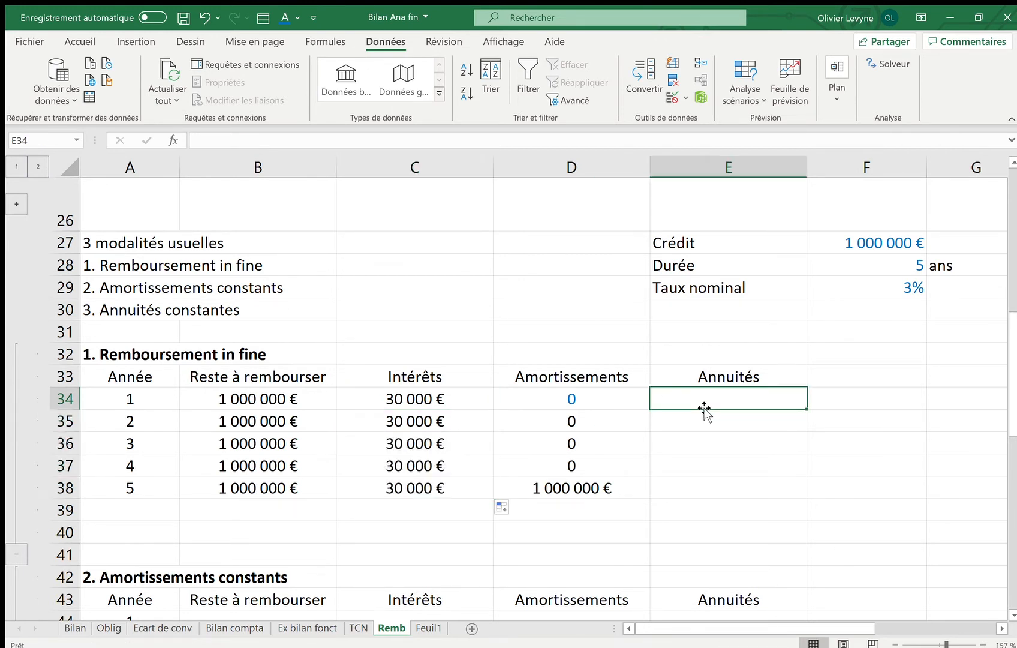
text(=)
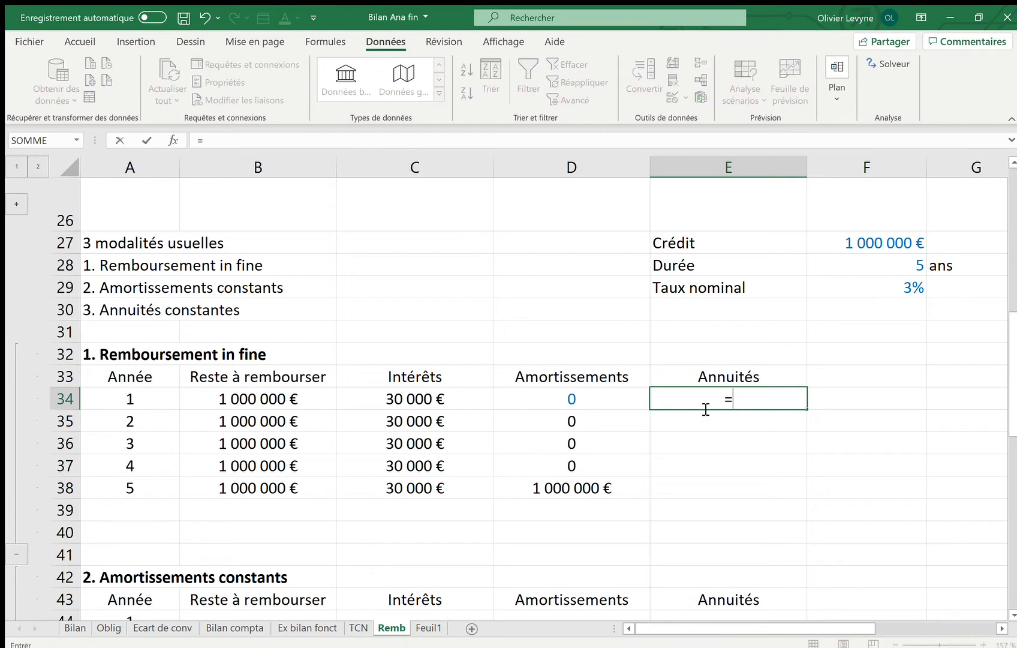
key(Left)
key(Left)
text(+)
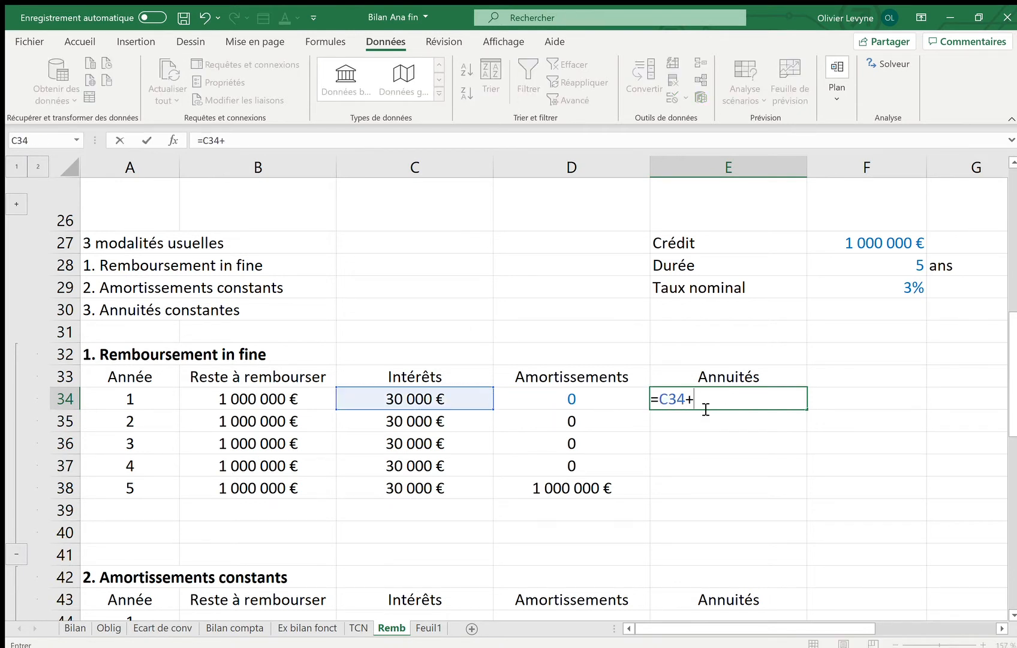
key(Left)
key(Return)
click(713, 401)
drag(809, 411, 797, 493)
click(458, 491)
click(578, 486)
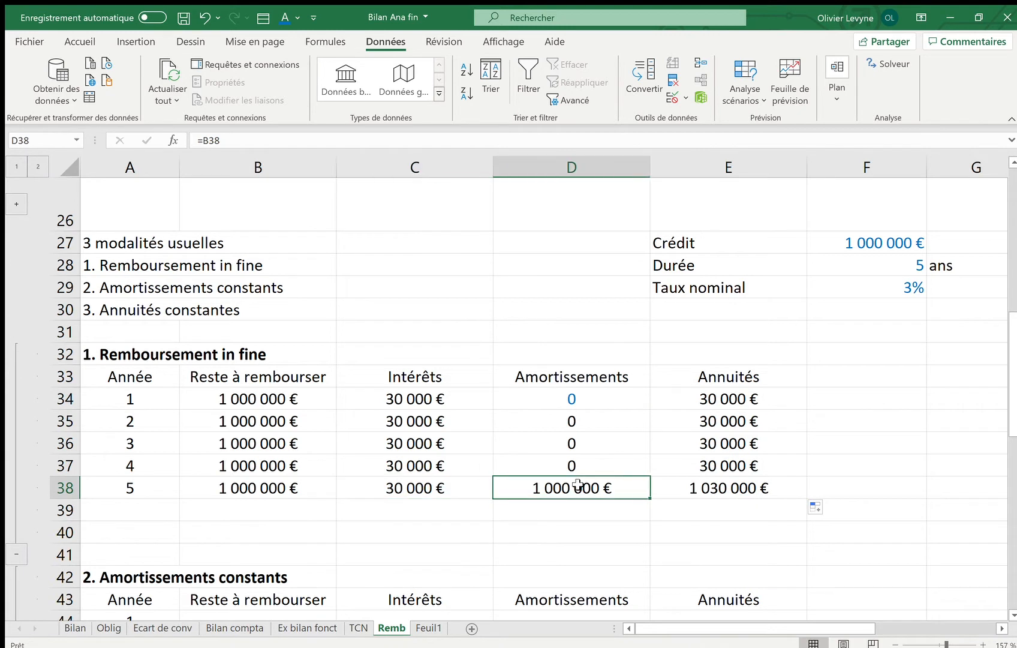
click(422, 496)
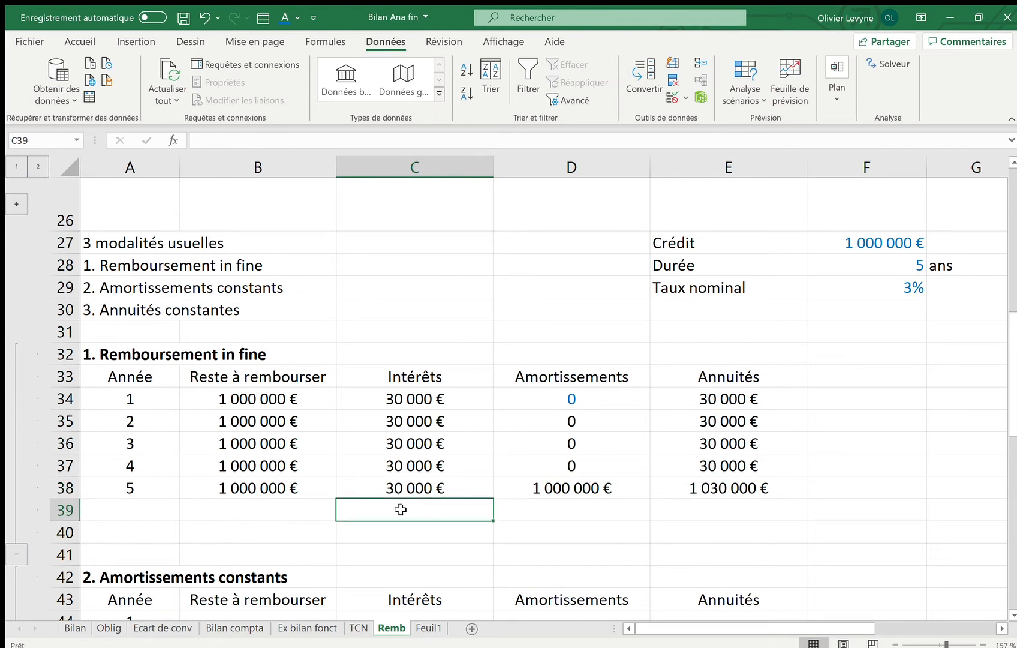
Copy the B34 formula into B44 of the Amortissements constants table and collapse the rows of the Remboursement in fine section
click(270, 393)
key(ctrl+c)
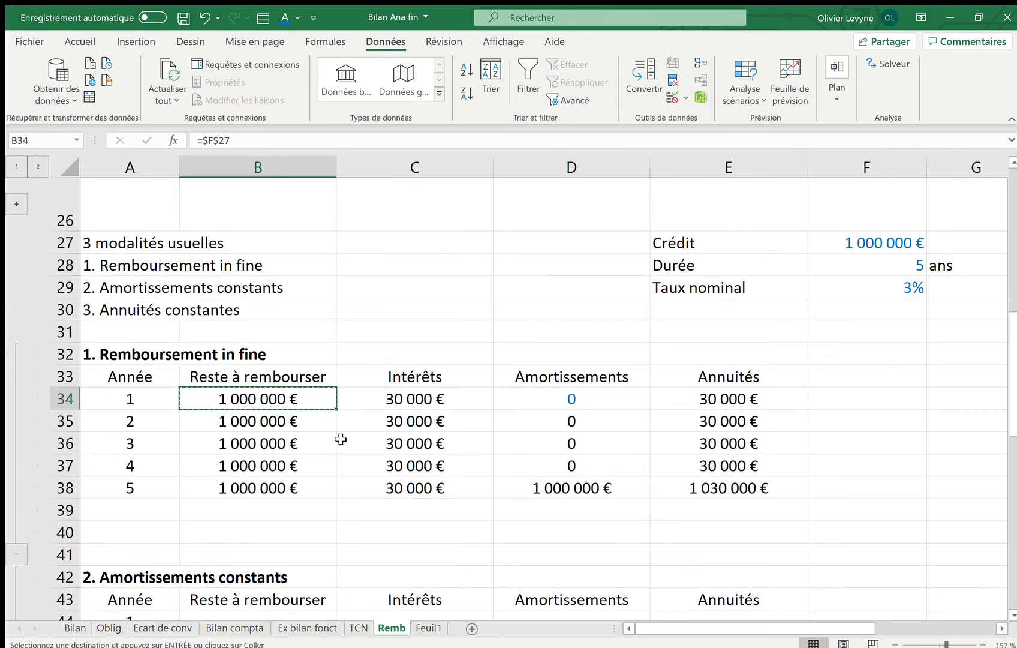
scroll(338, 437, down, 1)
click(263, 543)
key(ctrl+v)
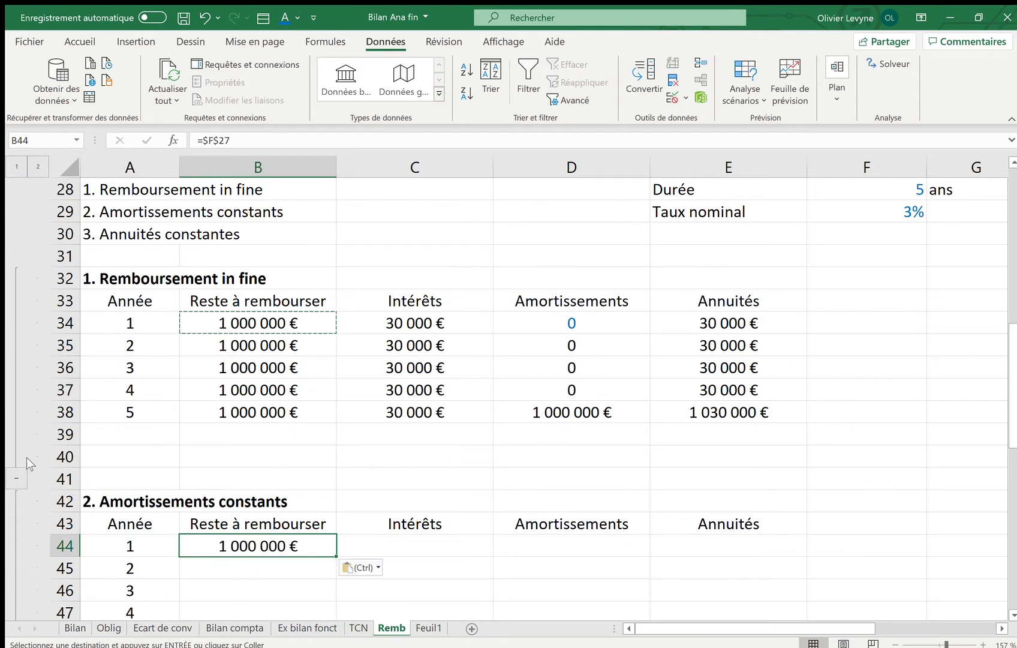
click(10, 478)
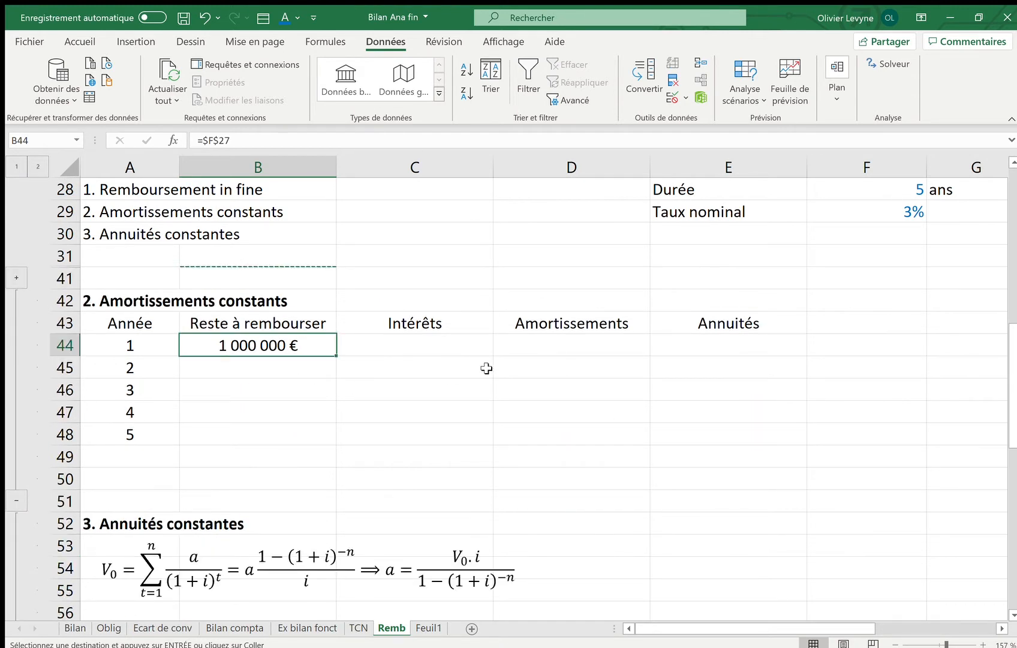
Calculate the year 1 Amortissements in D44 of the Amortissements constants table as =F27/5
click(529, 321)
scroll(476, 275, up, 1)
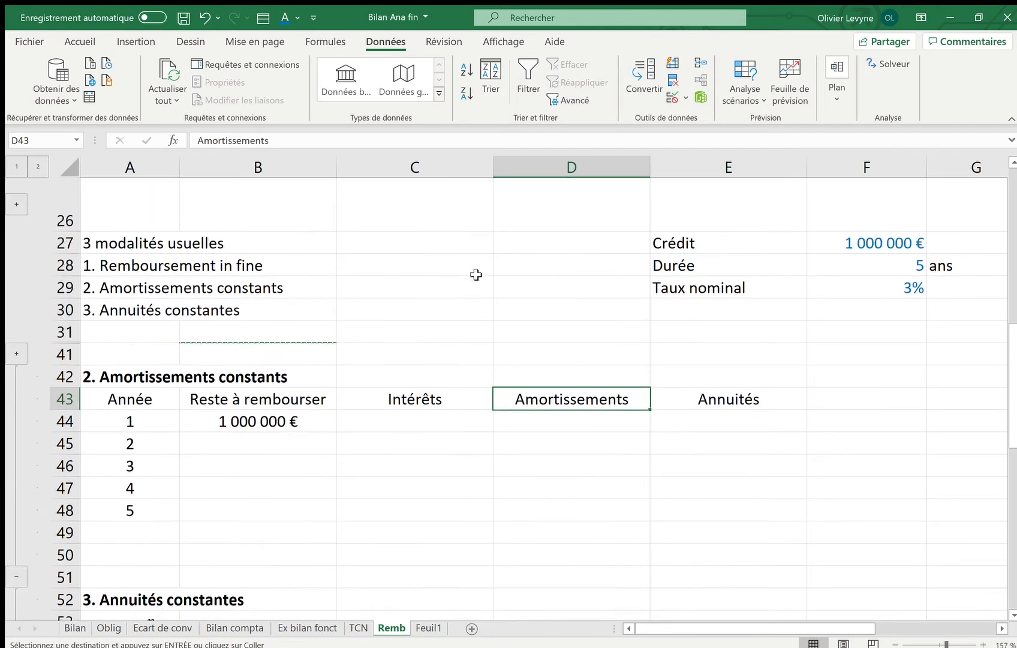
click(164, 284)
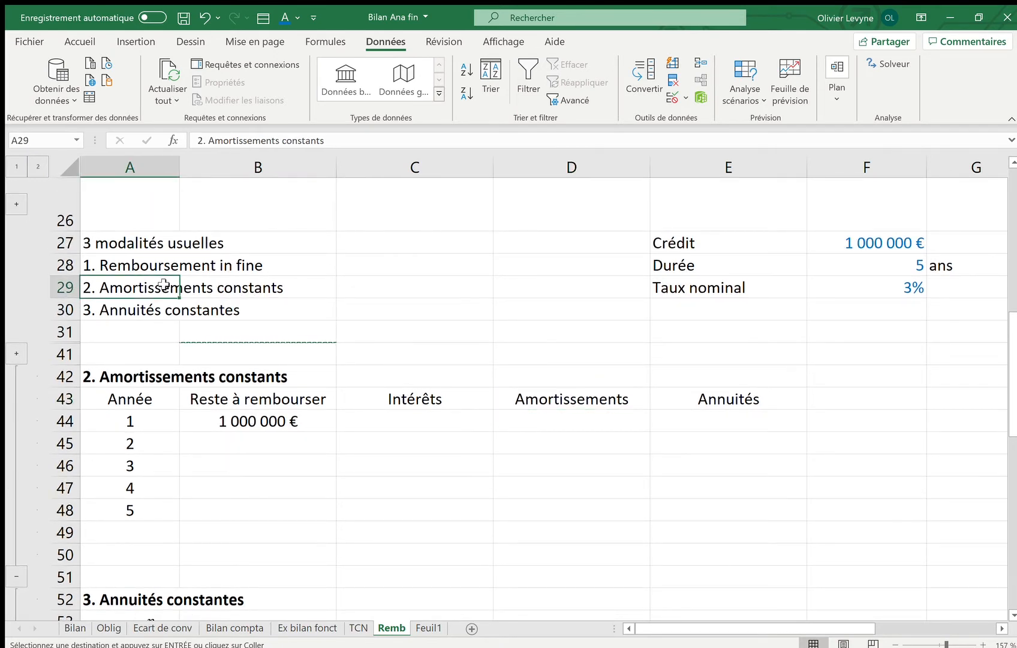
click(552, 415)
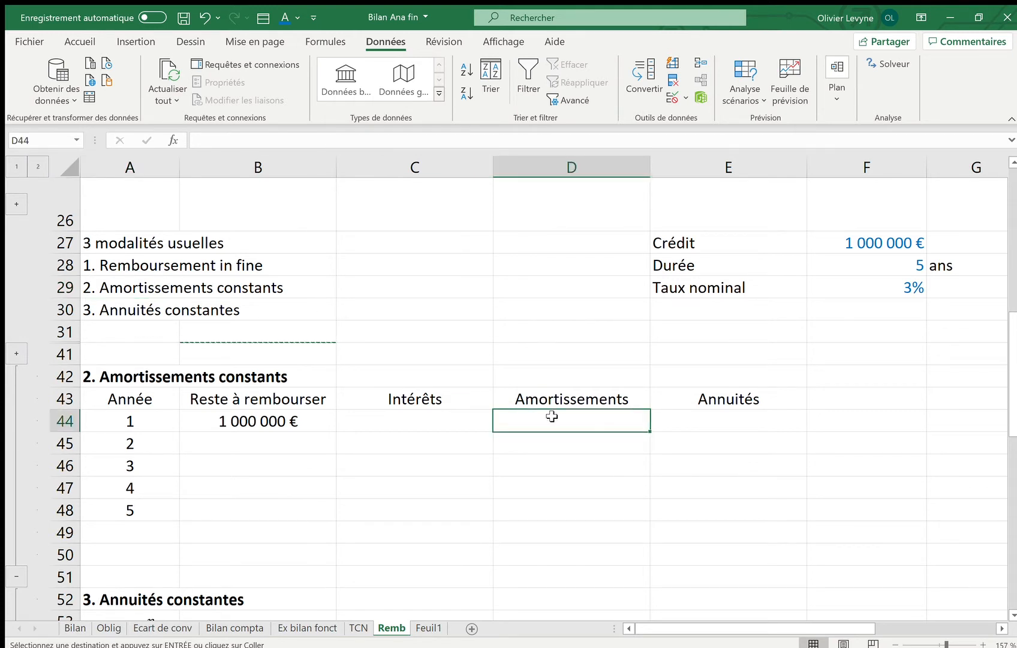
text(=)
click(832, 239)
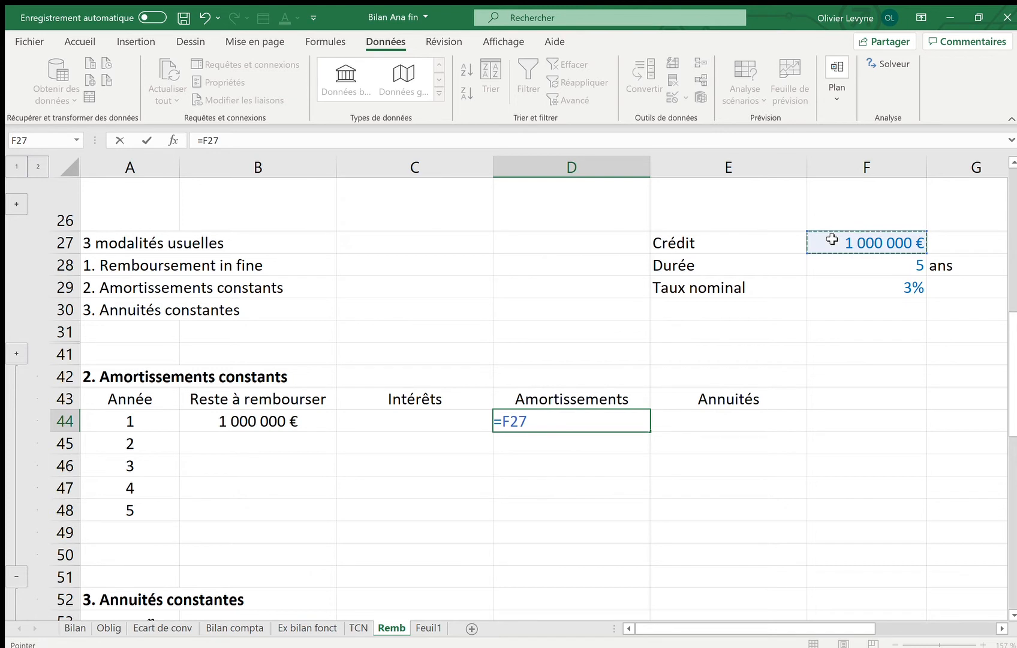
text(/5)
key(Return)
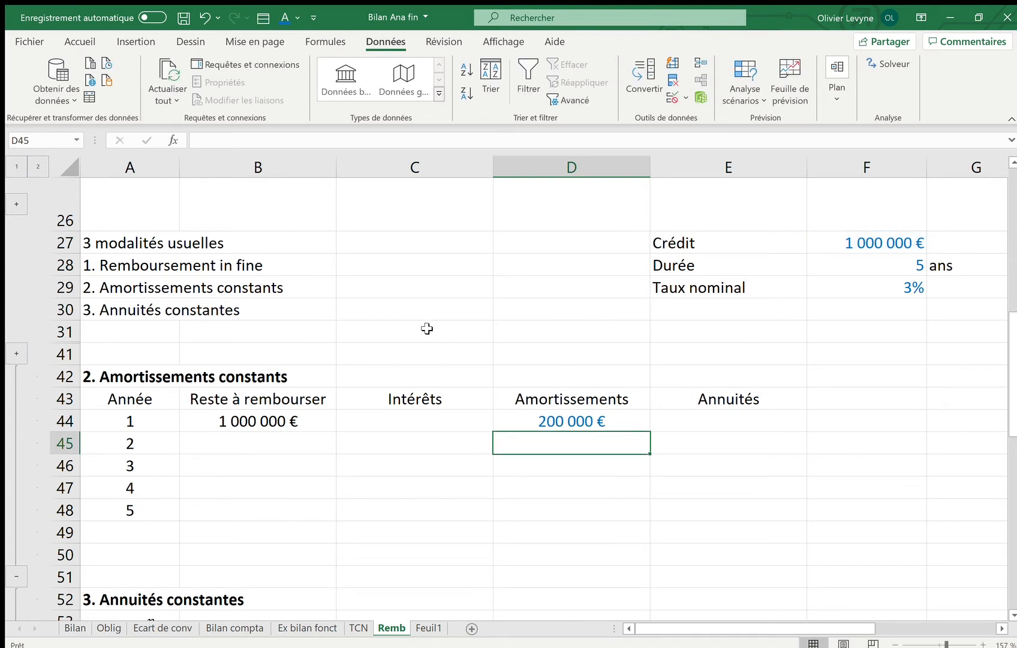
Change the font colour of the year 1 Amortissements value in D44 to black
click(565, 425)
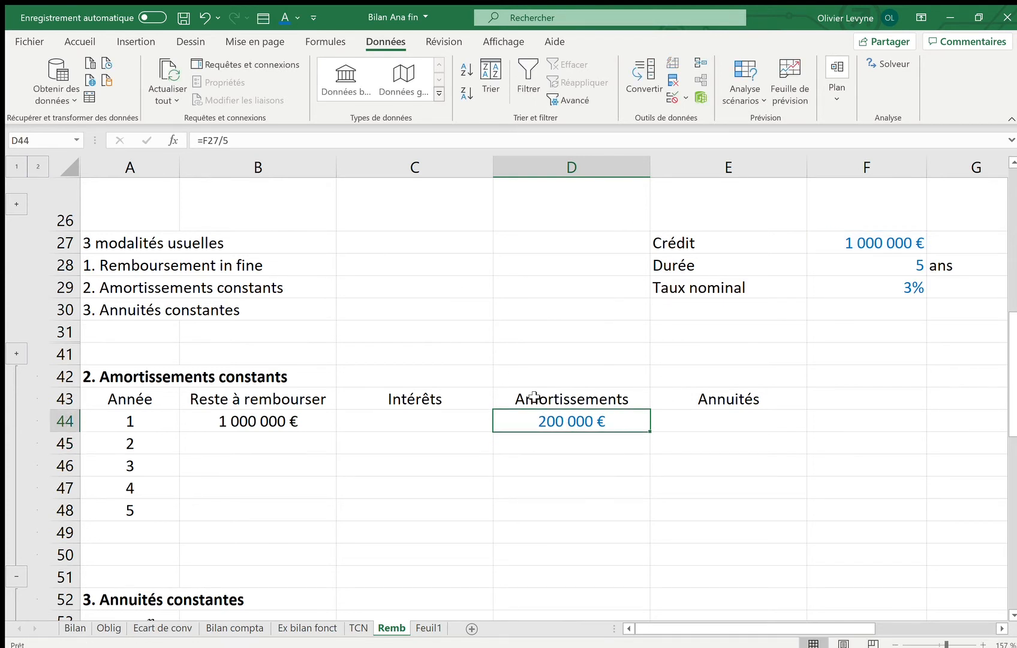
click(95, 47)
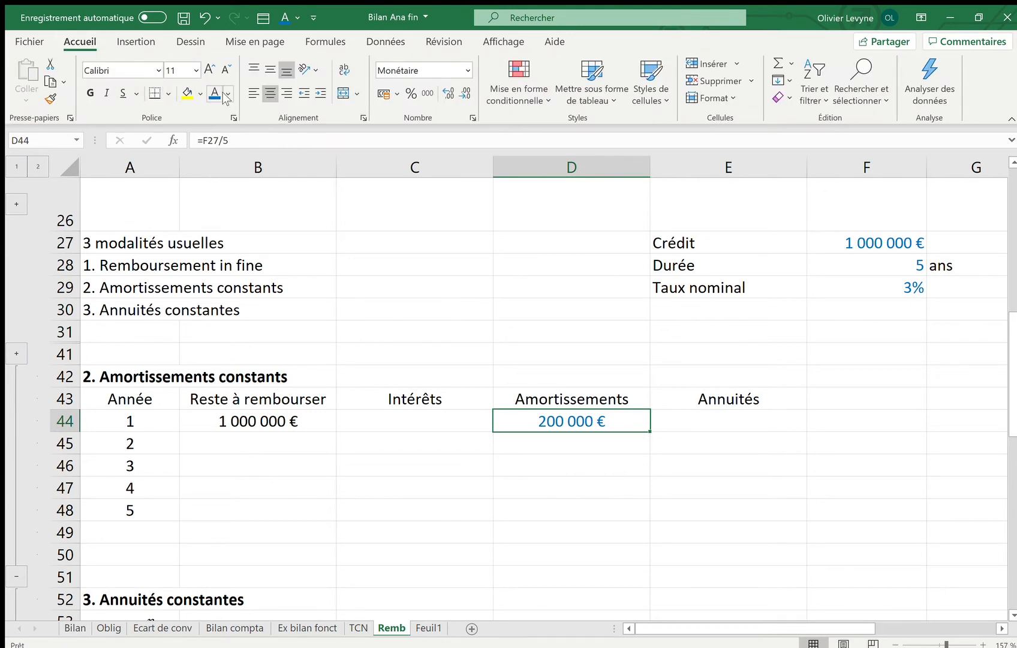
click(230, 110)
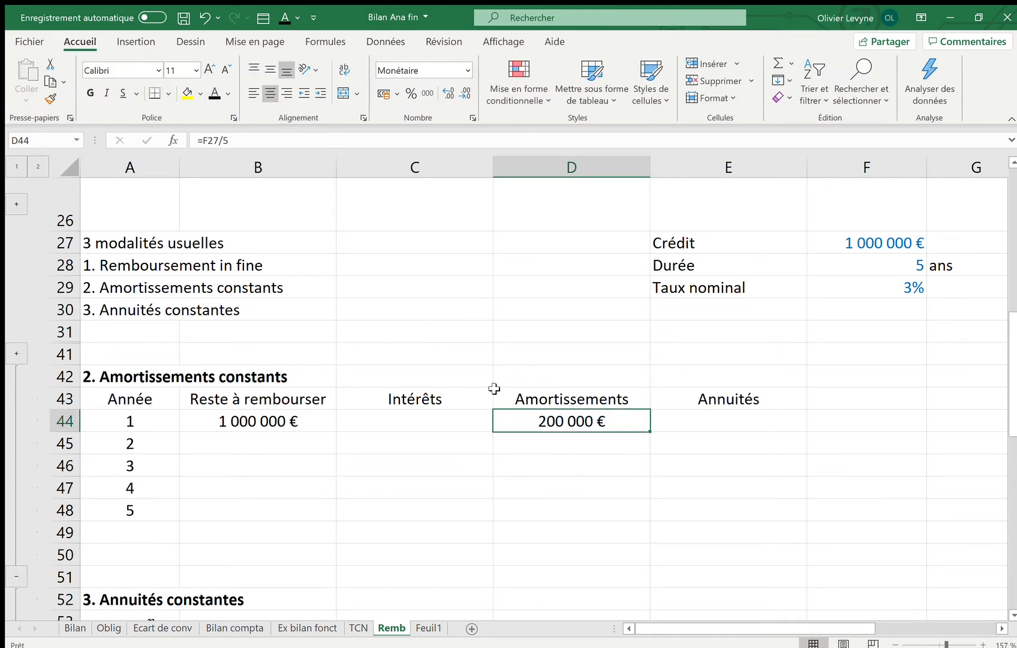
Set the year 2 Amortissements in D45 to =D44 and fill the formula down to year 5
click(539, 453)
text(=)
key(Up)
key(Return)
click(599, 439)
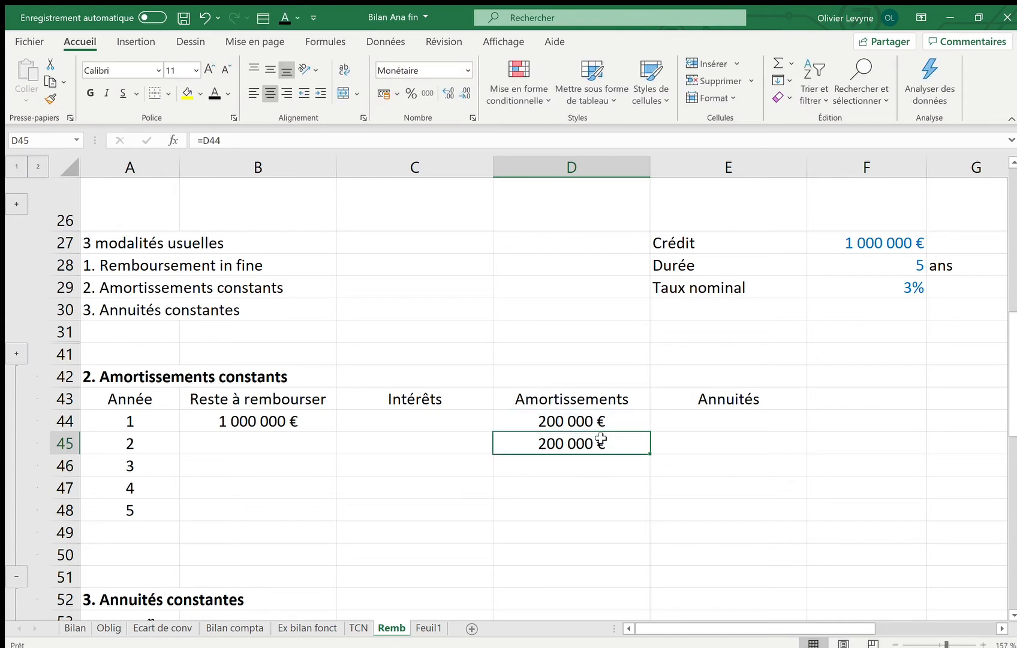
drag(650, 454, 645, 515)
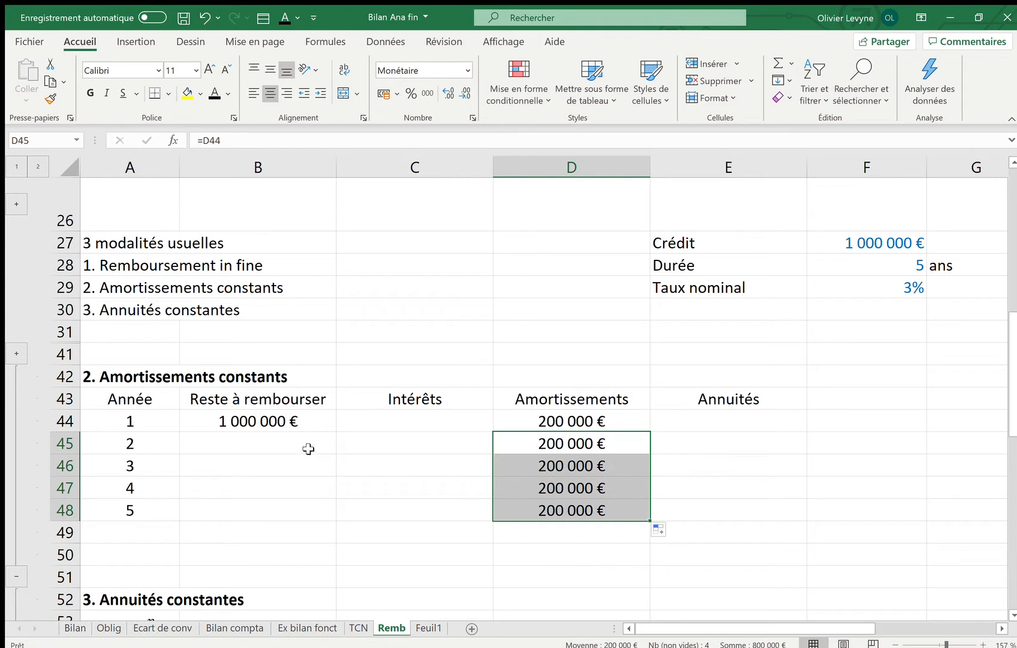
Calculate the year 2 Reste à rembourser in B45 as =B44-D44 and fill the formula down to year 5
click(291, 440)
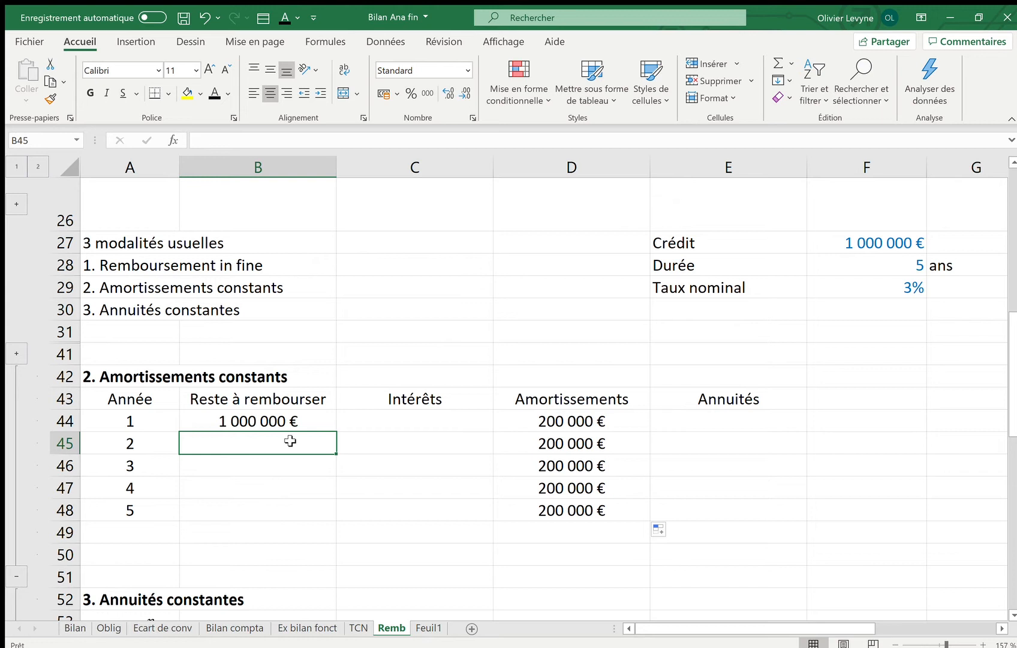
text(=)
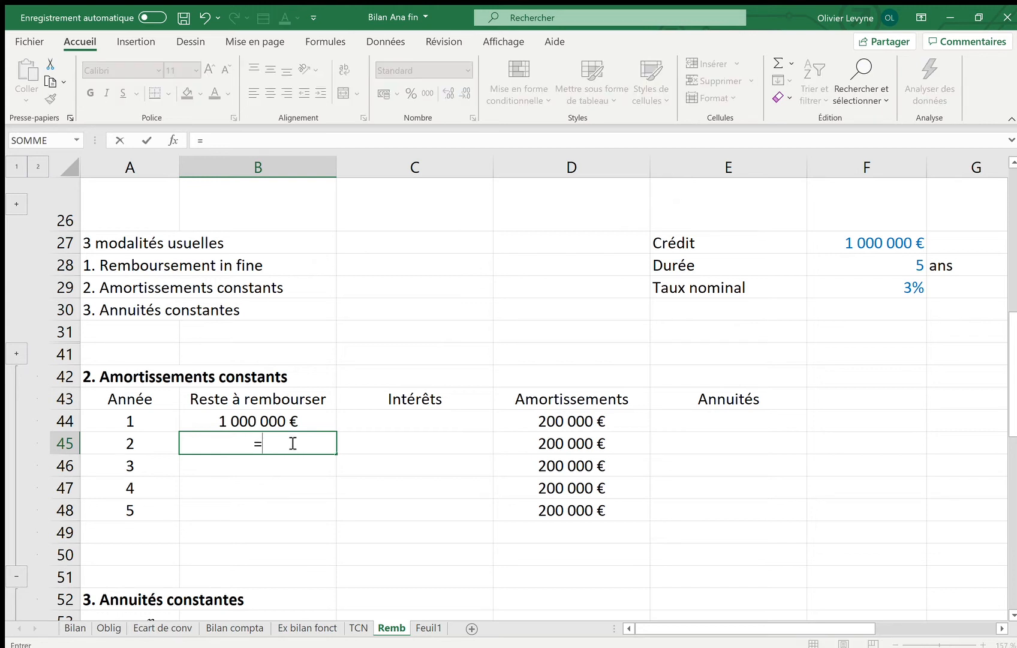
key(Up)
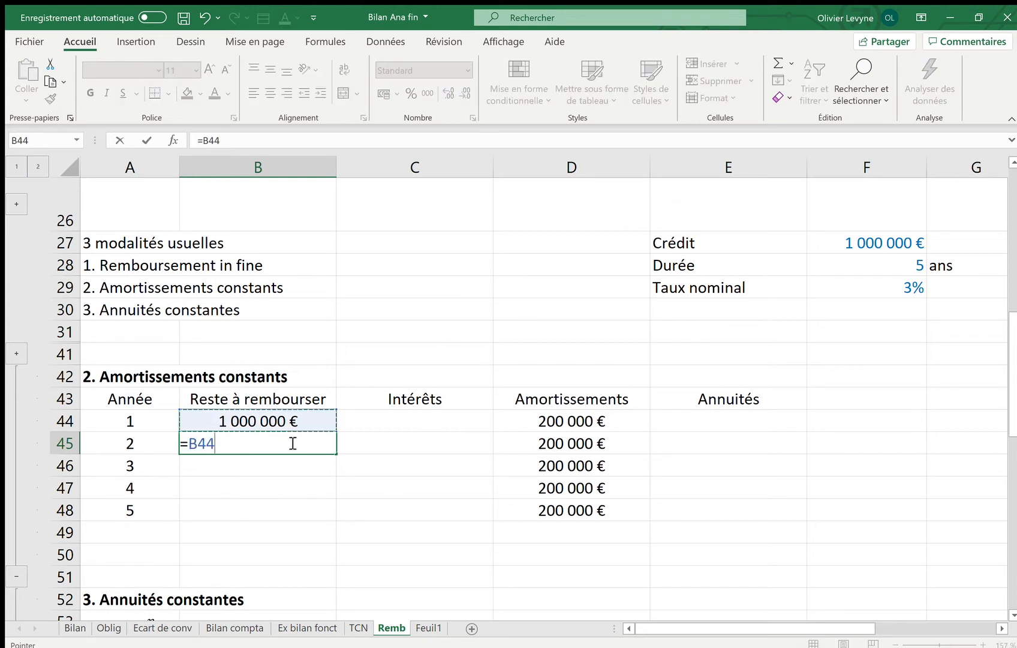
text(-)
click(519, 428)
key(Return)
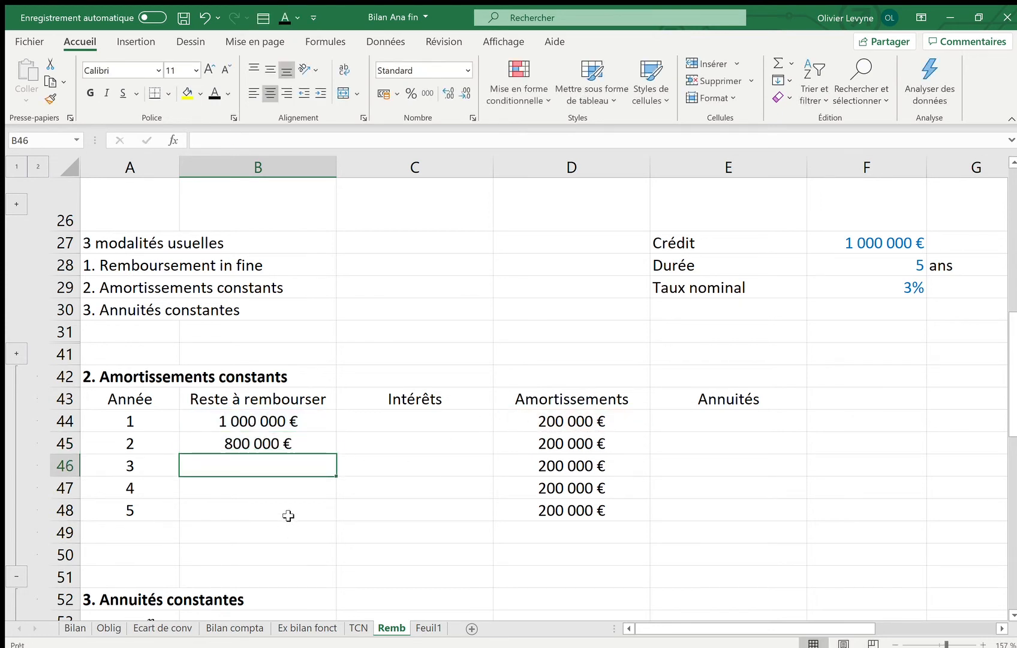
click(323, 441)
drag(338, 455, 337, 517)
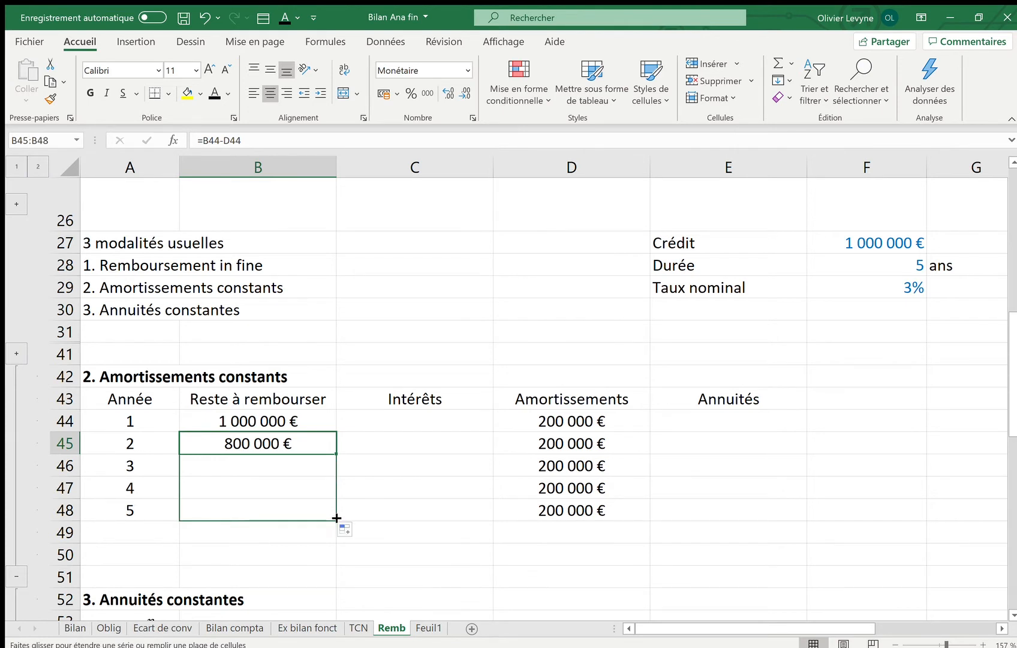
click(277, 509)
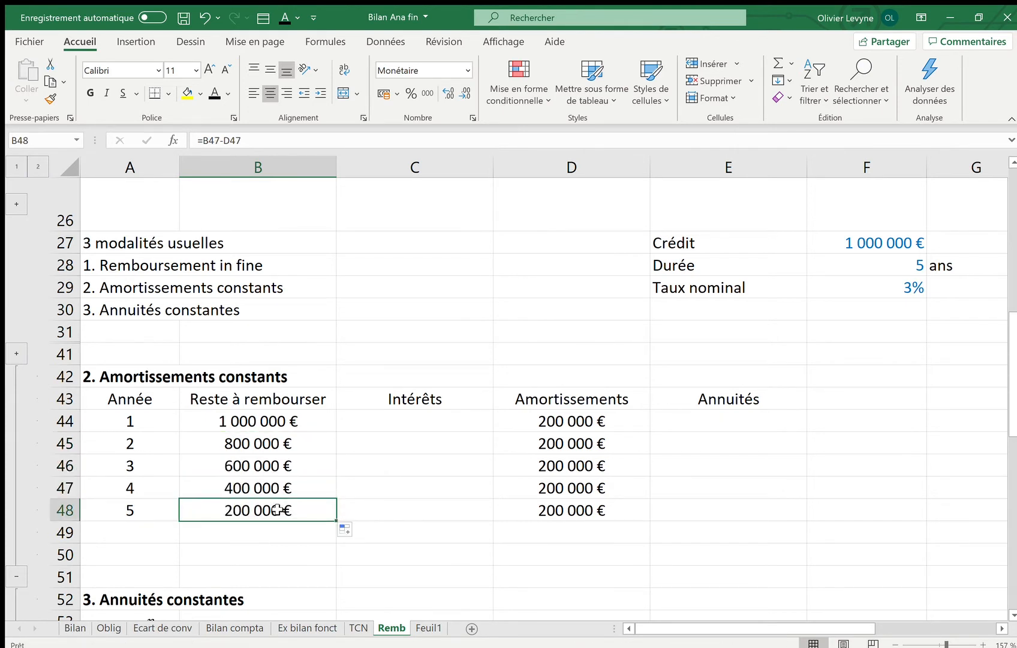
click(568, 510)
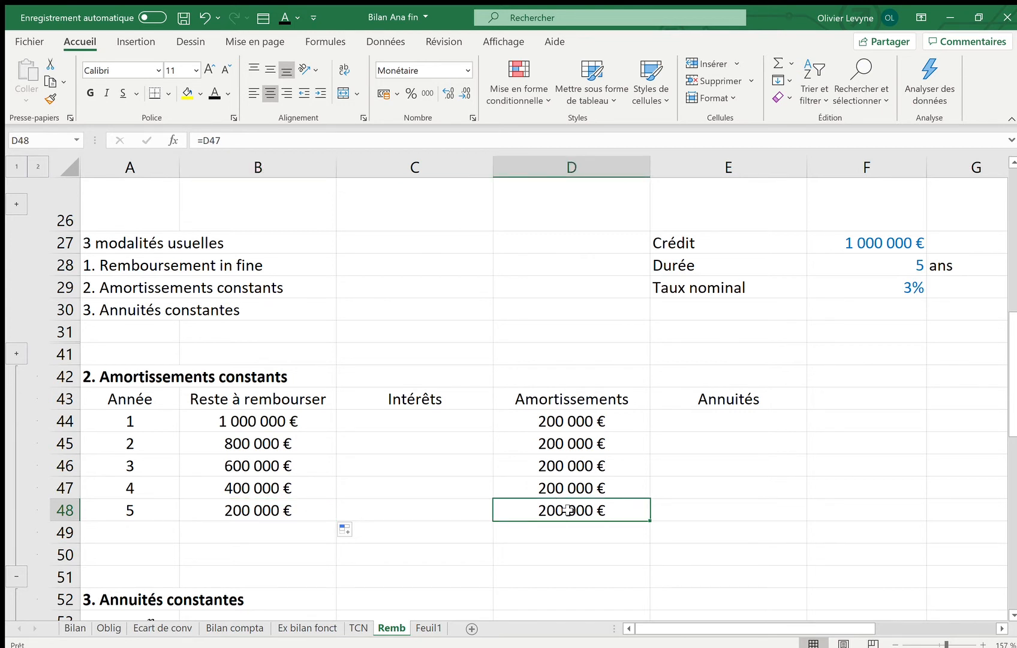
Calculate the year 1 Intérêts in C44 as =B44*$F$29 and fill the formula down to year 5
click(420, 424)
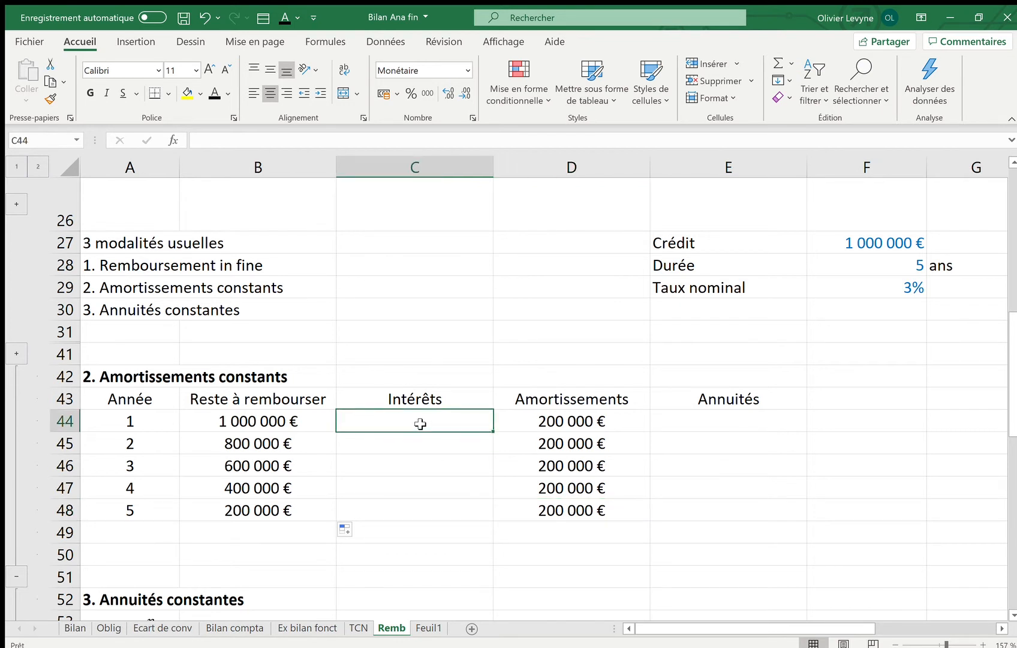
text(=)
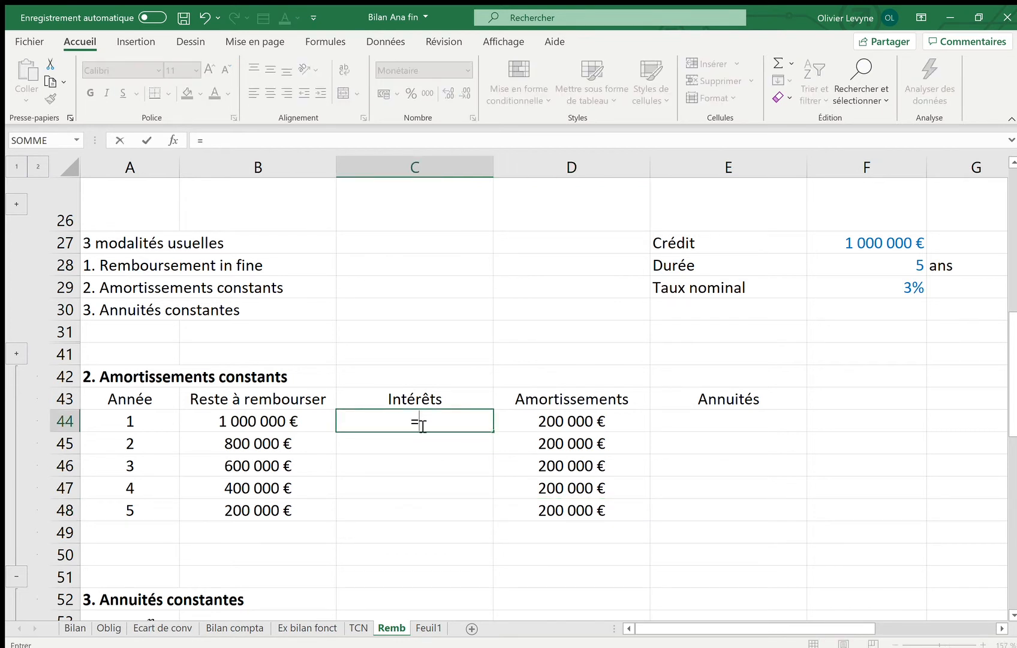
key(Left)
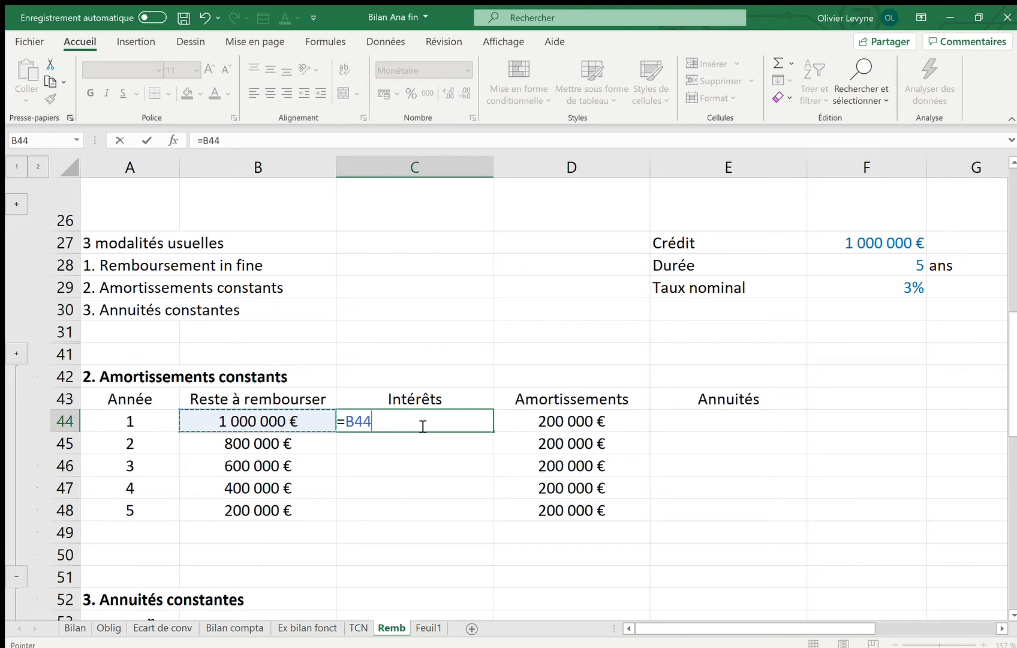
text(*)
click(893, 291)
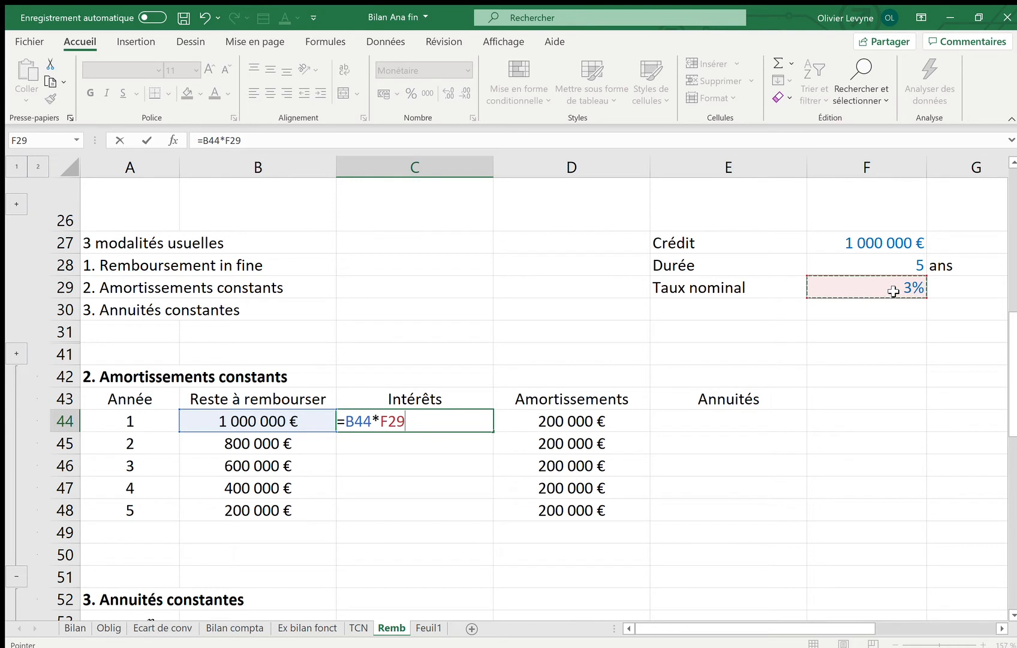
key(F4)
key(Return)
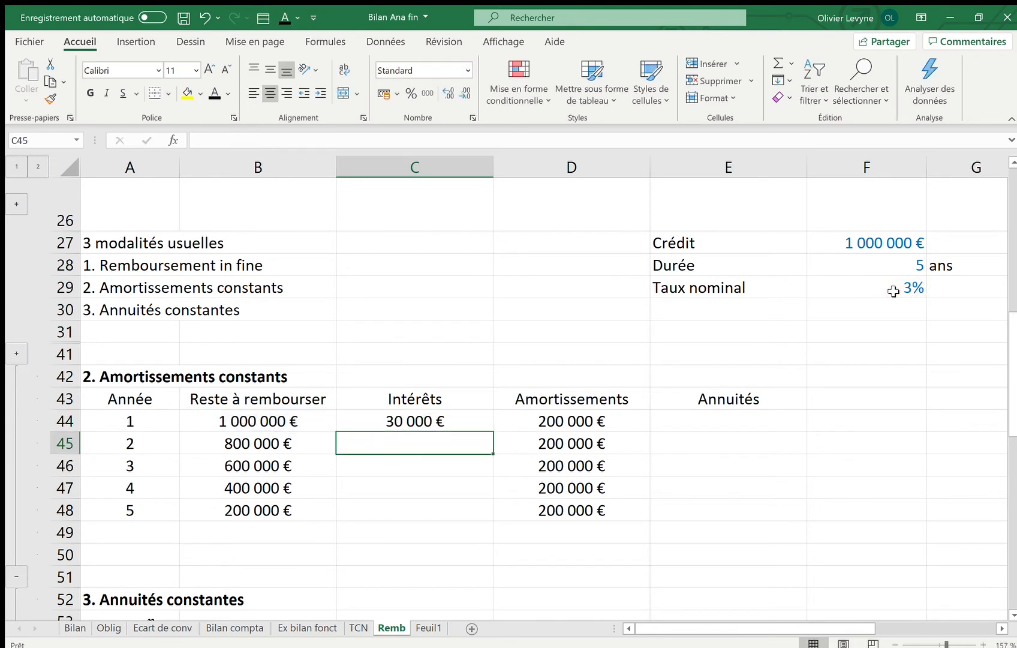
click(456, 422)
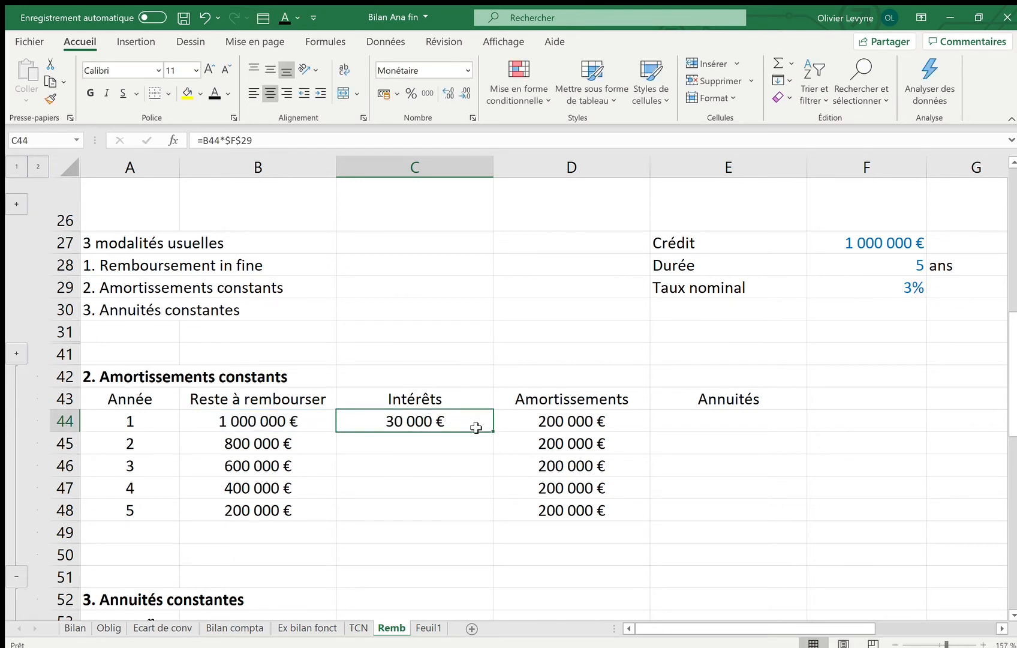
drag(494, 431, 476, 516)
click(428, 560)
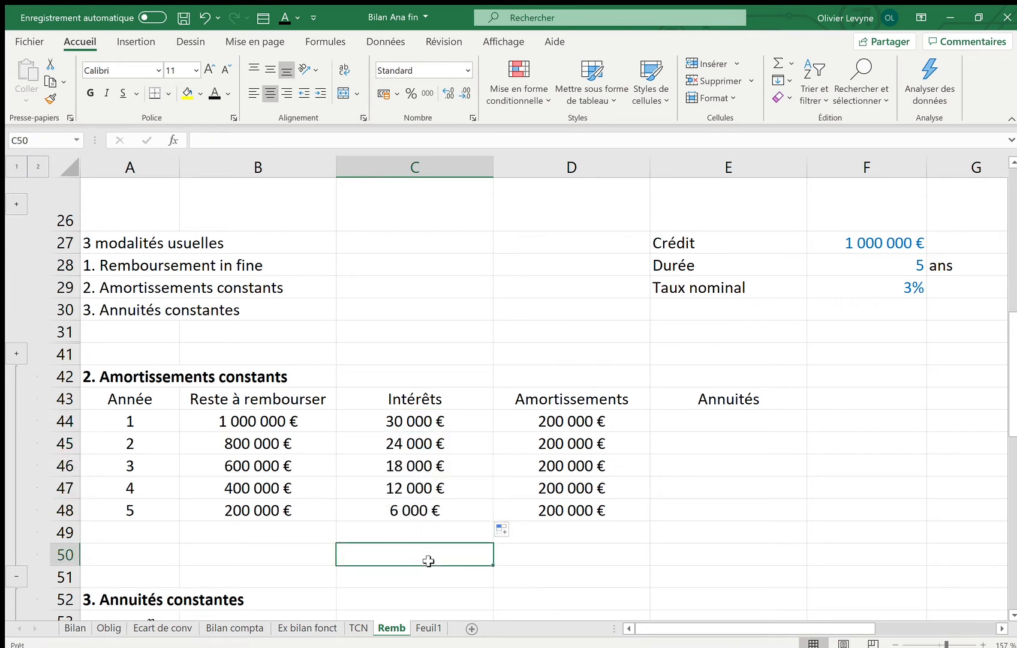
Calculate the year 1 Annuités in E44 as =C44+D44 and fill the formula down to year 5
click(700, 415)
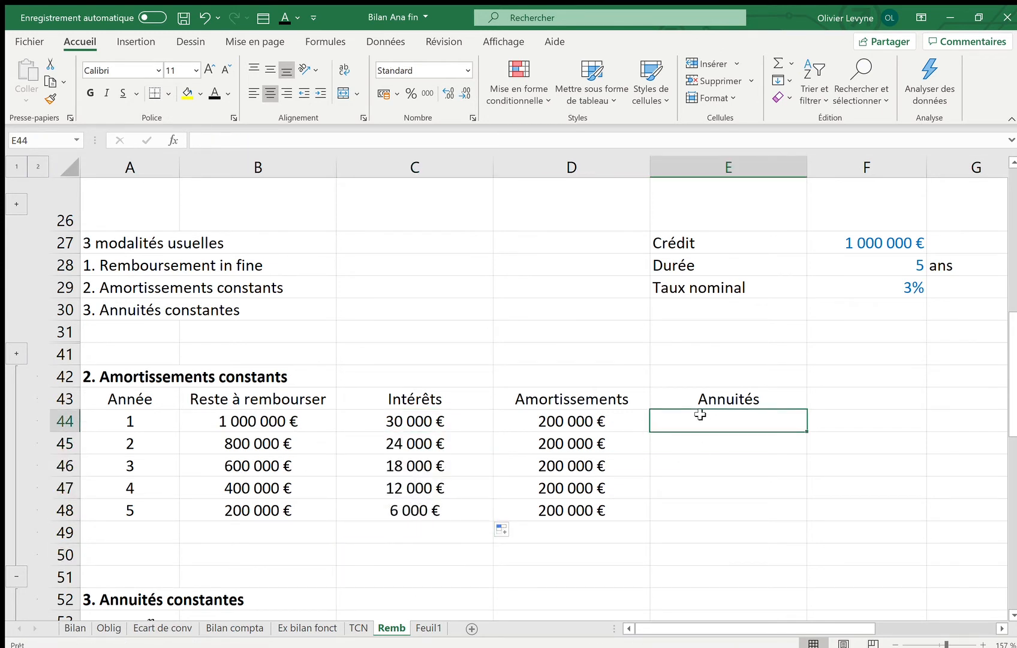
text(=)
key(Left)
key(Left)
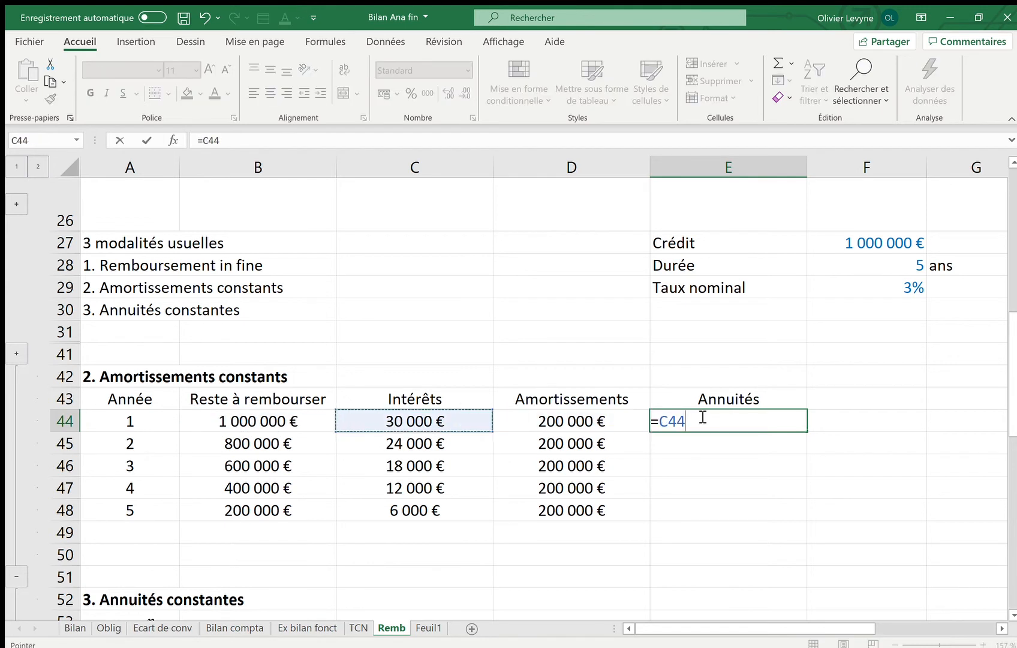
text(+)
key(Left)
key(Return)
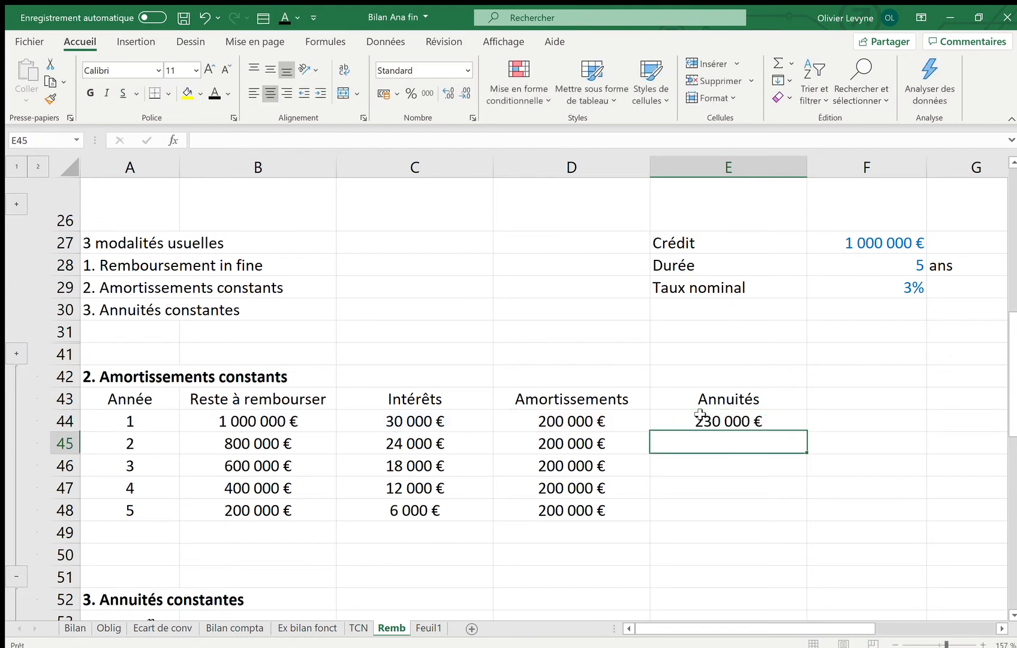
click(705, 415)
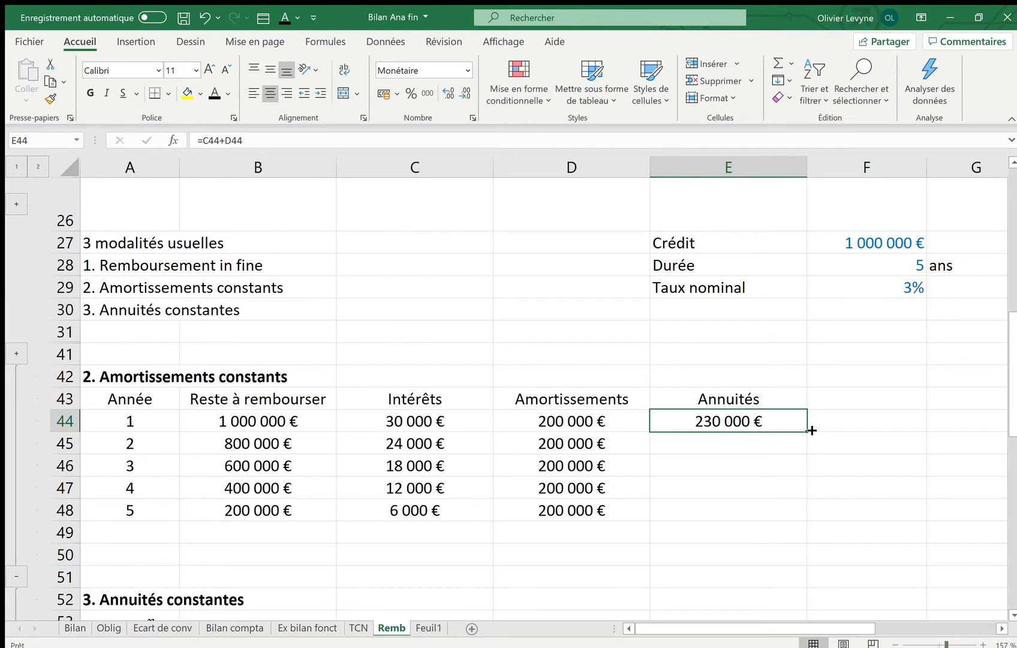
drag(811, 430, 774, 522)
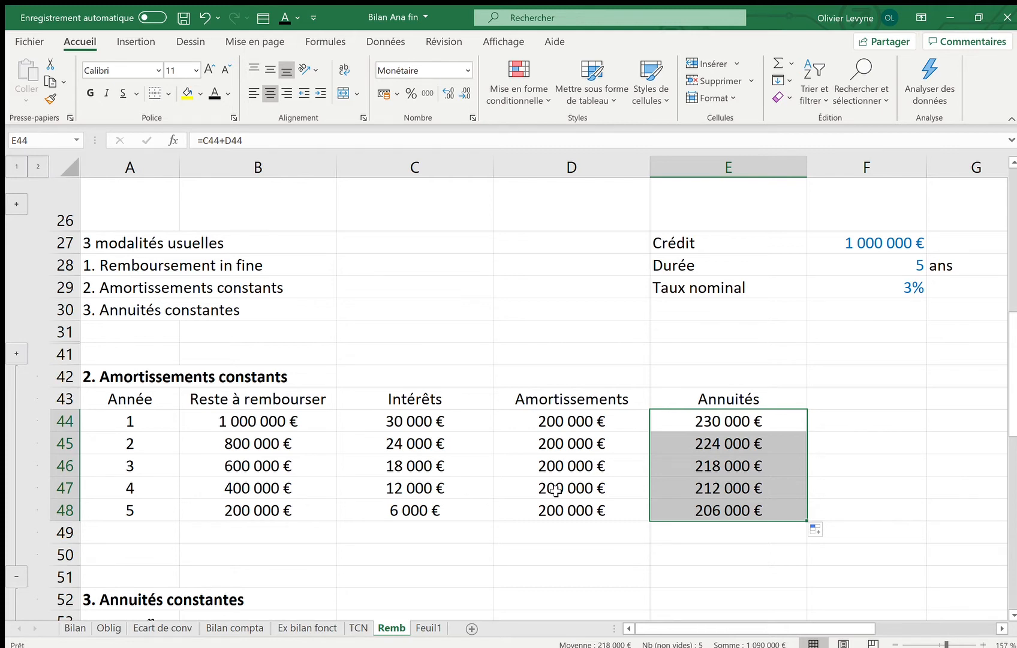
Examine the annuity formula and the empty repayment table in the Annuités constantes section, comparing them with the Amortissements constants table
scroll(556, 491, down, 2)
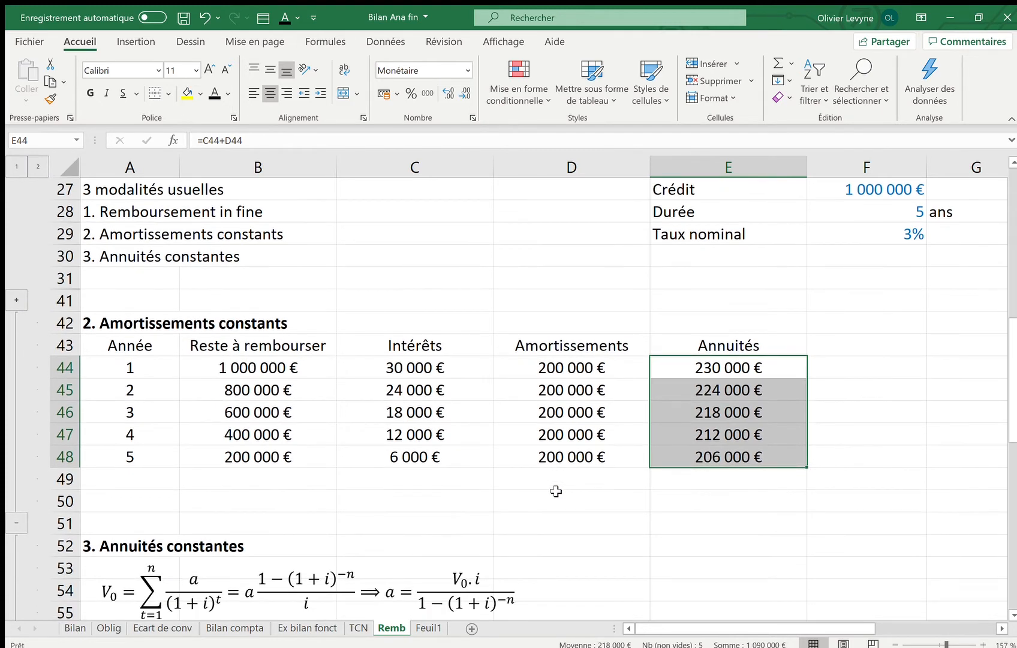
scroll(556, 491, down, 2)
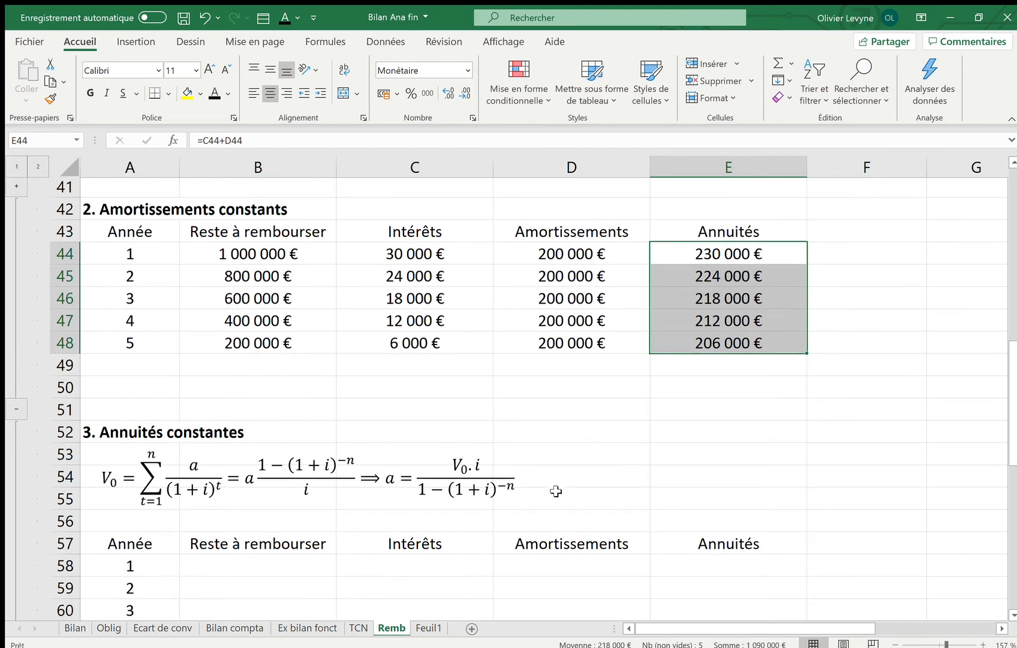
scroll(556, 490, down, 1)
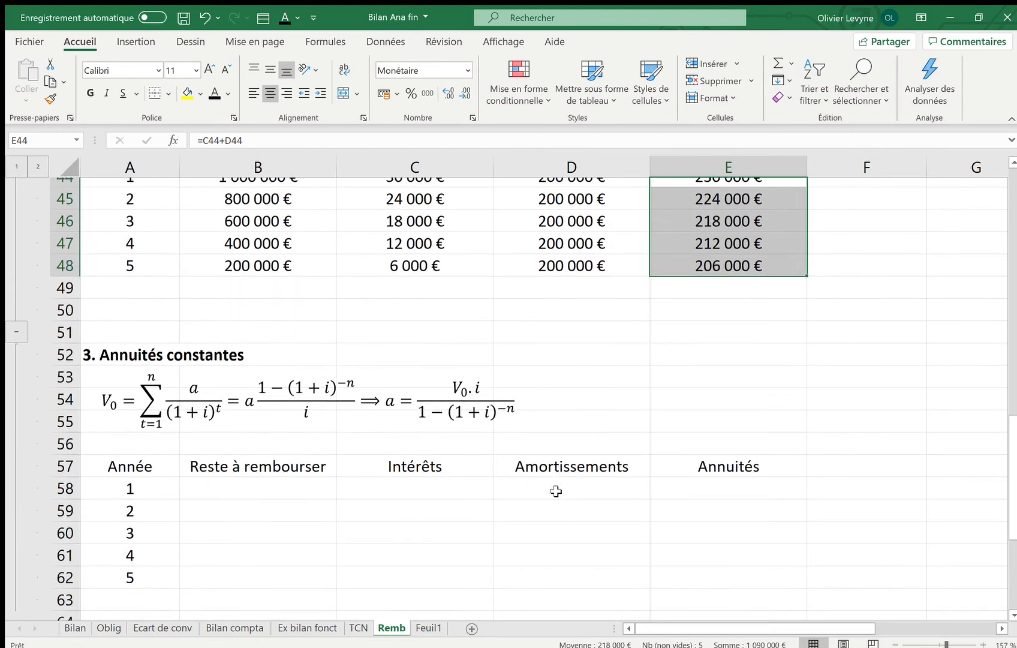
scroll(556, 491, down, 1)
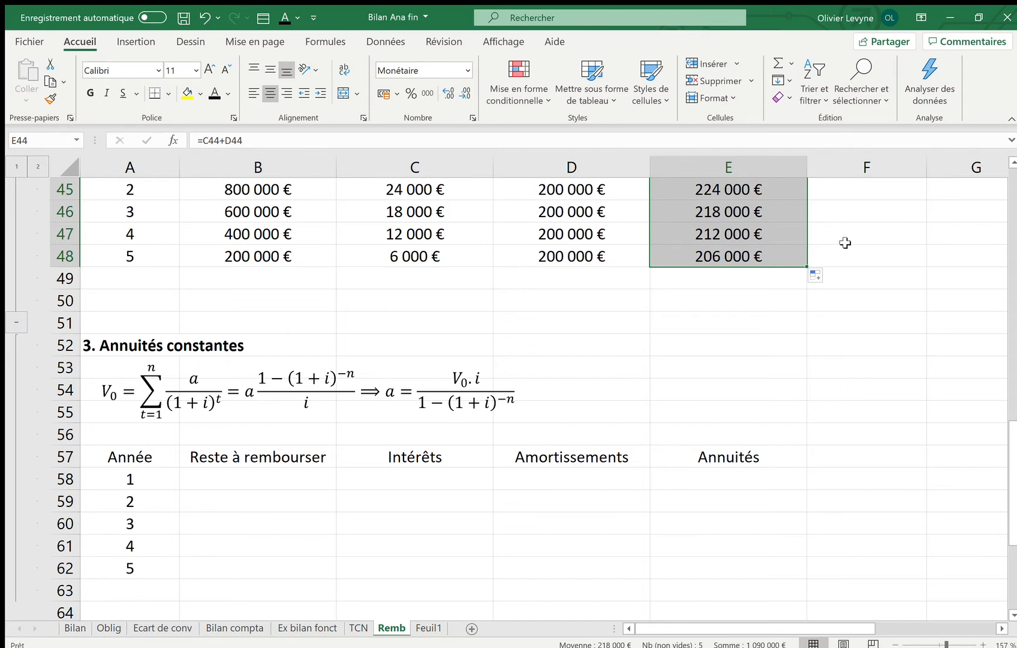
scroll(689, 240, up, 1)
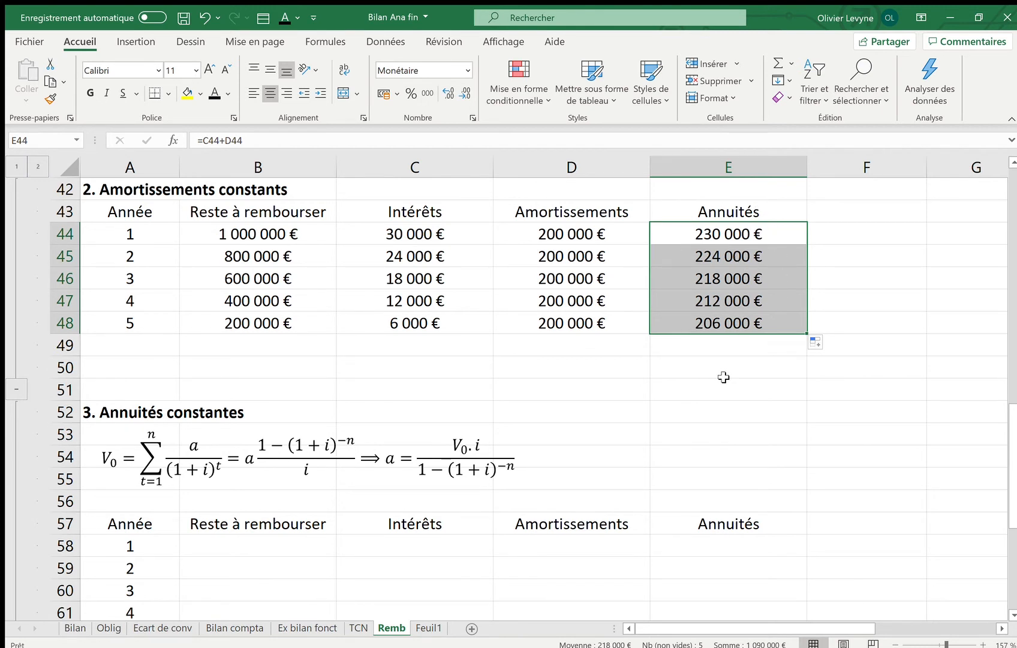
scroll(723, 376, down, 1)
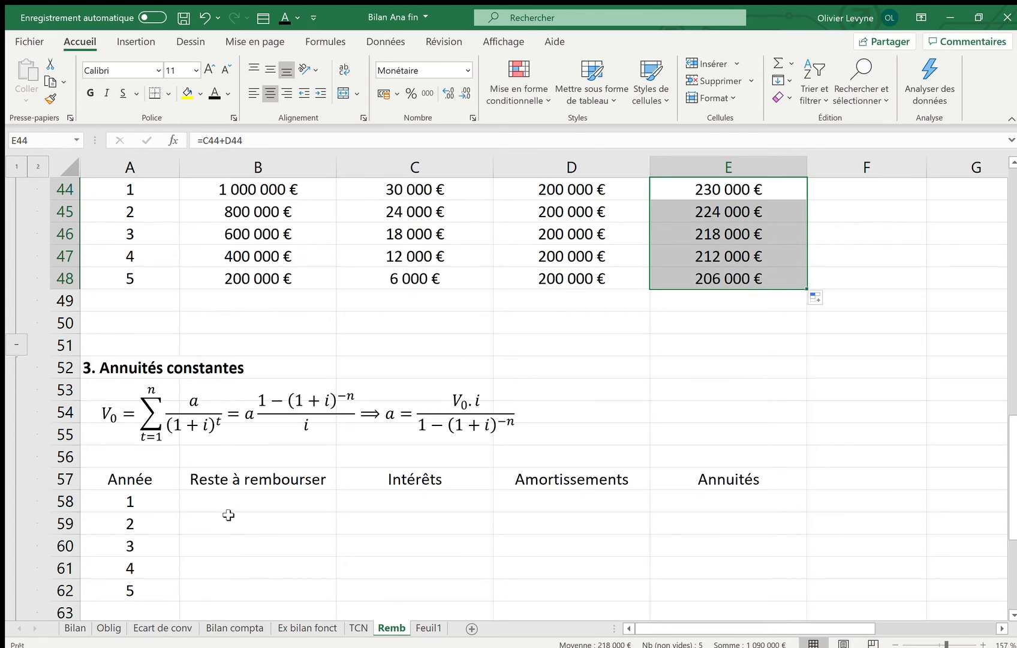
Copy the year 1 Reste à rembourser formula from B44 into B58 of the Annuités constantes table
click(246, 499)
scroll(245, 499, up, 2)
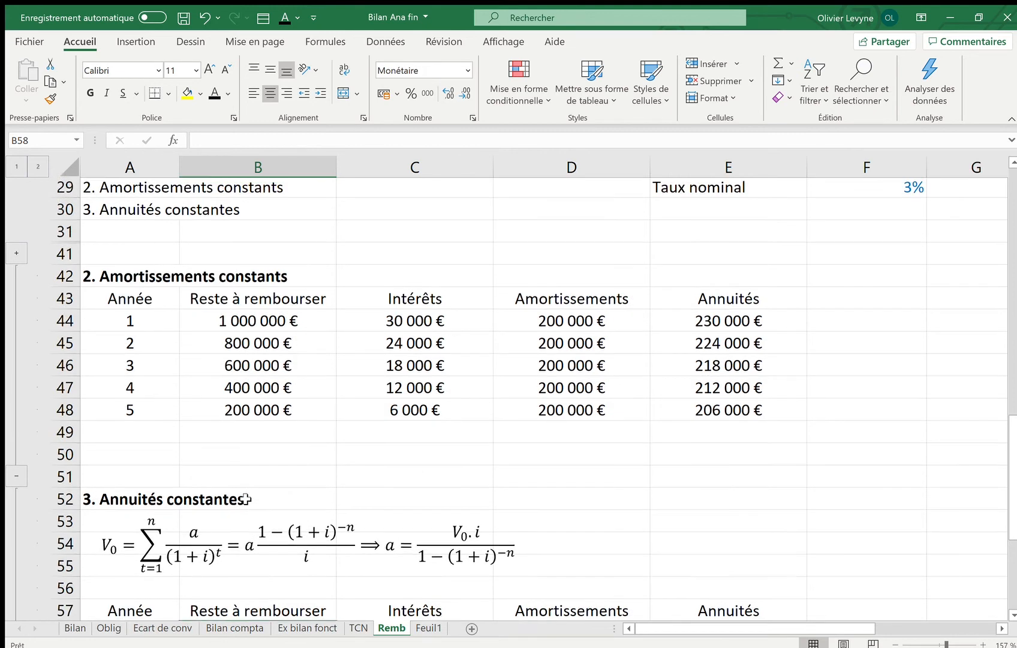
click(265, 324)
key(ctrl+c)
scroll(265, 324, down, 4)
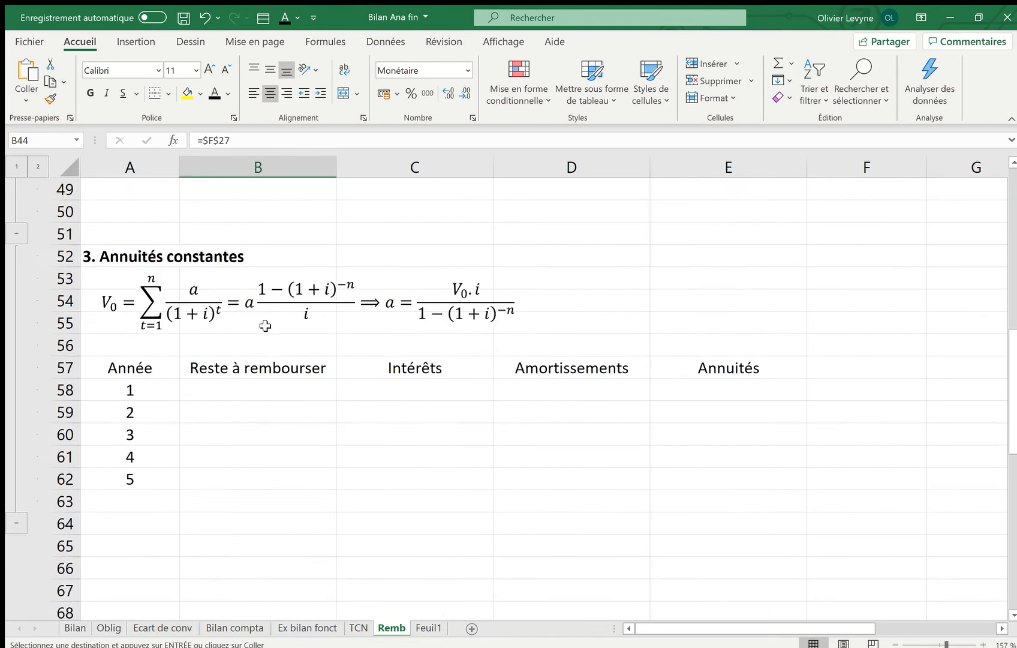
click(238, 385)
key(ctrl+v)
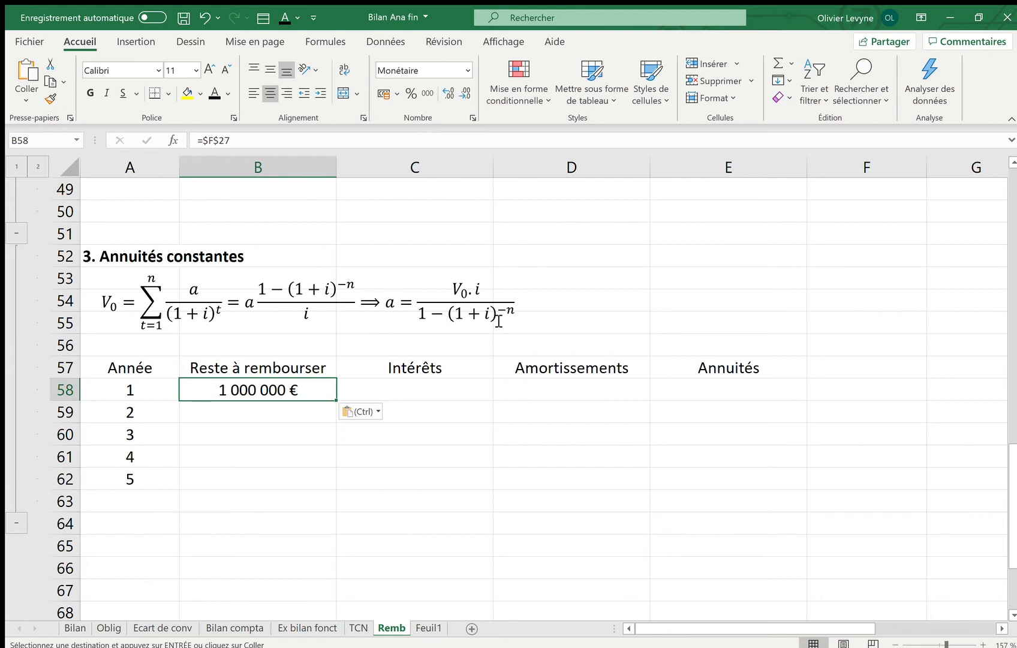
Collapse the grouped rows of the Amortissements constants section so the credit data sits near the Annuités constantes table
click(13, 230)
scroll(327, 282, up, 2)
scroll(327, 281, up, 1)
Calculate the year 1 Annuités in E58 as =F27*F29/(1-(1+F29)^-F28)
click(710, 483)
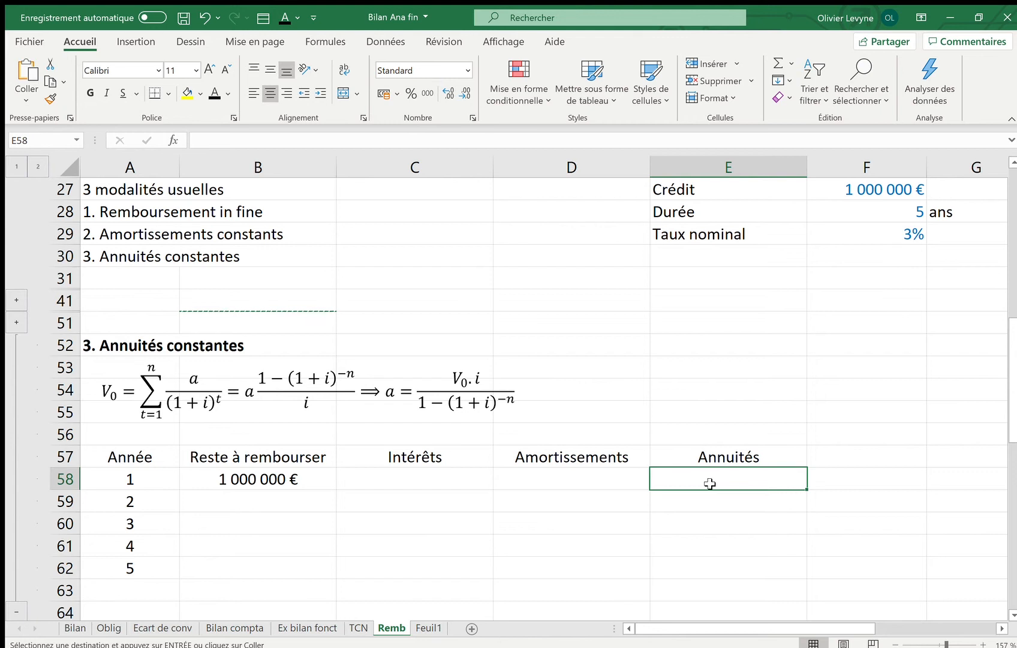
text(=)
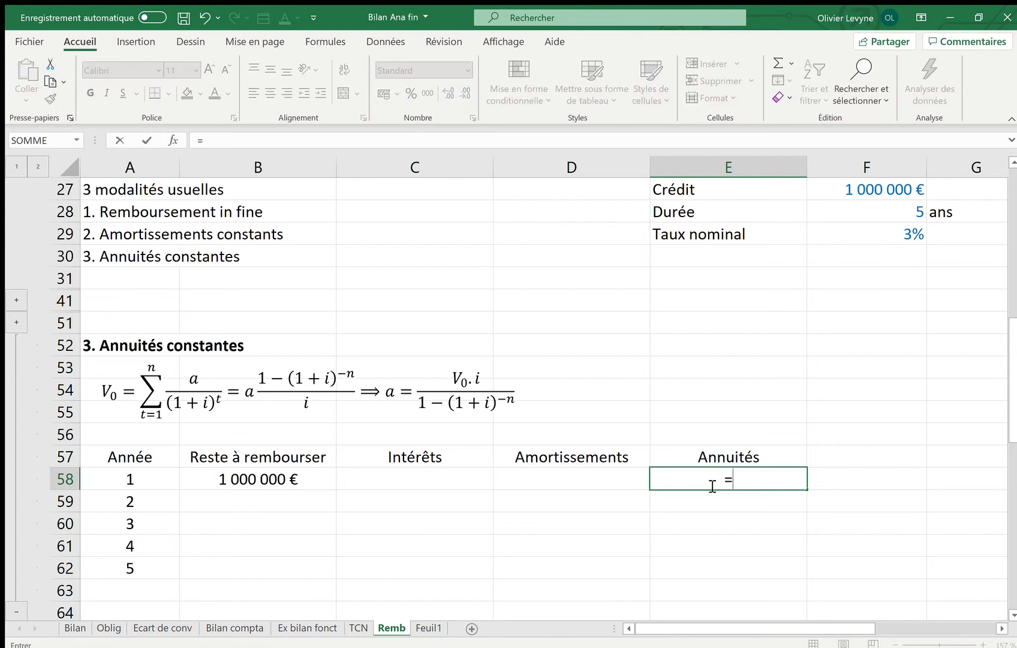
click(838, 194)
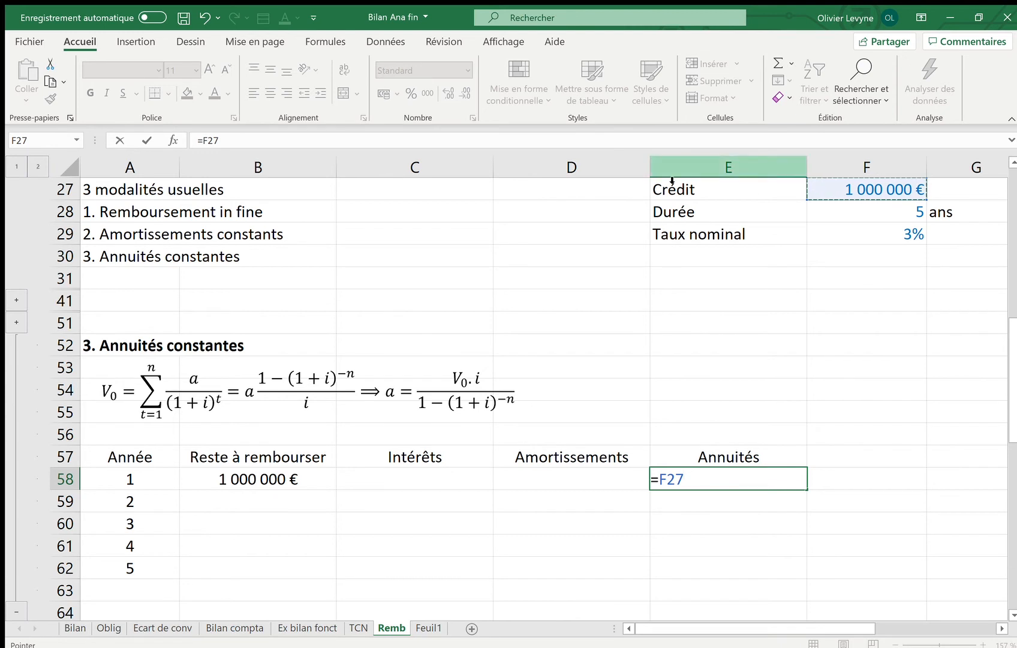
text(*)
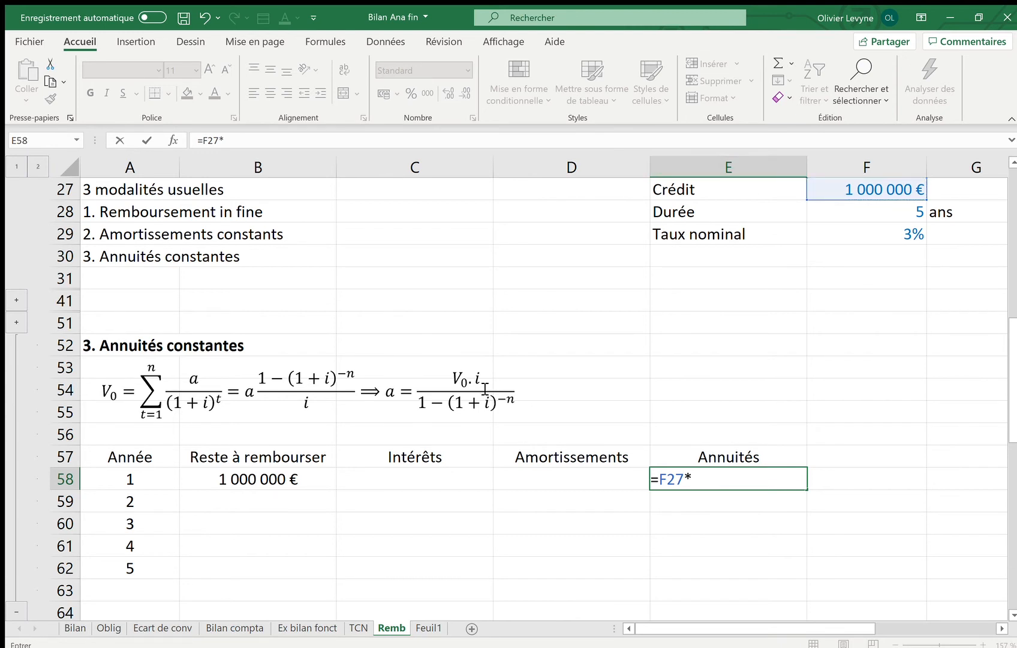
click(883, 236)
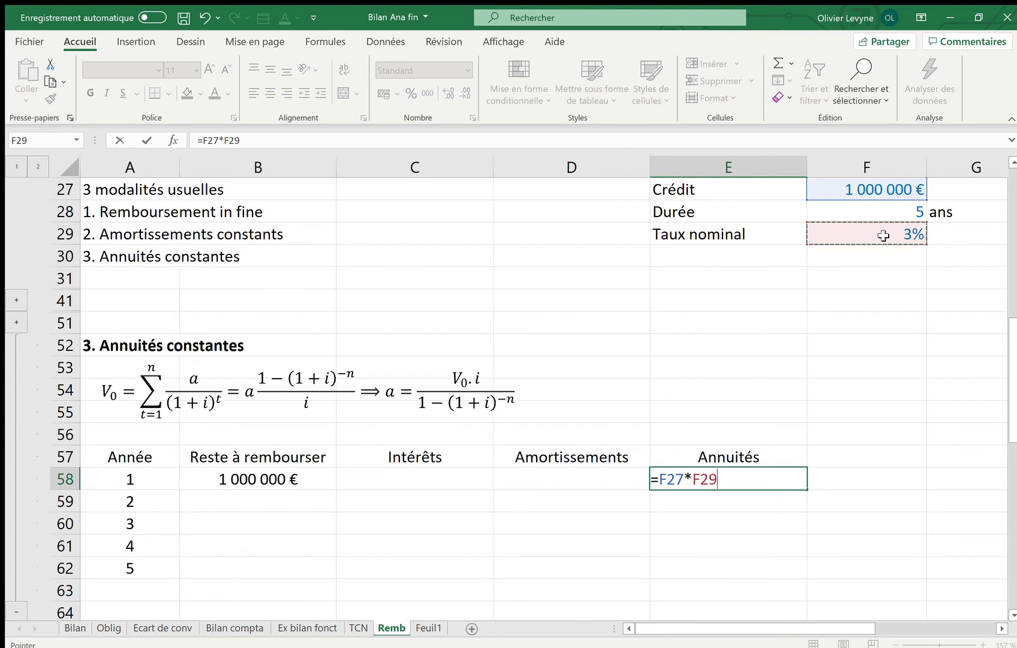
text(/(1-(1+)
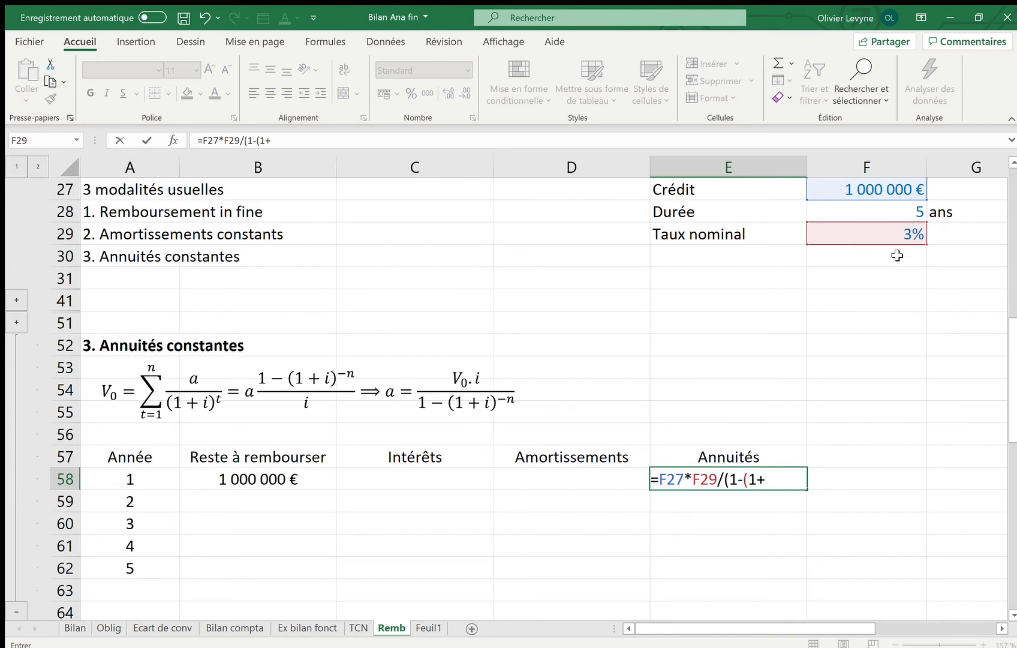
click(891, 235)
text())
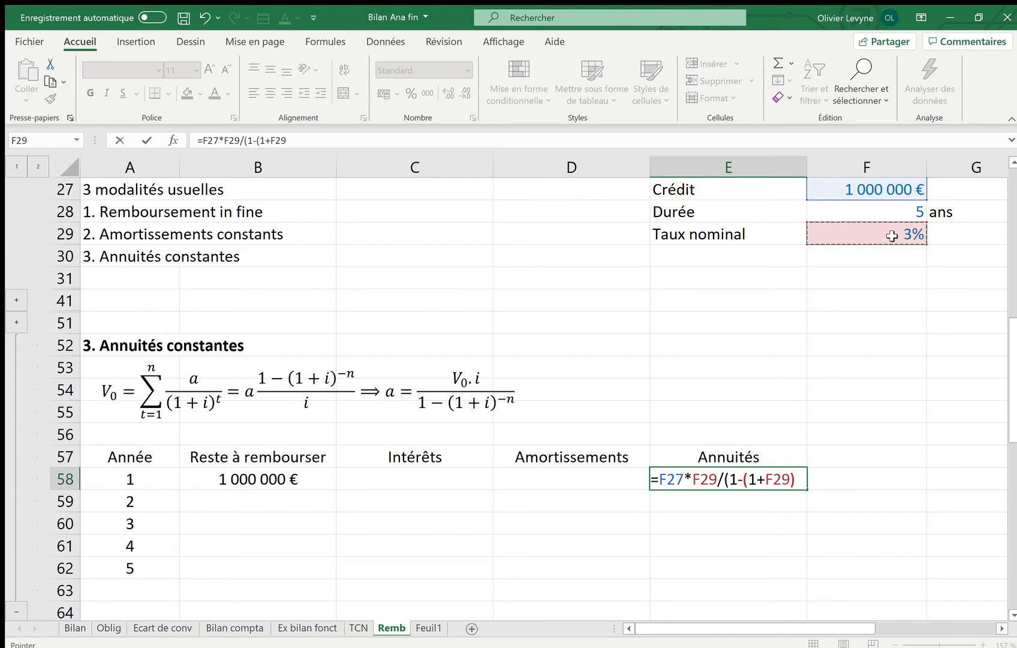
text(^)
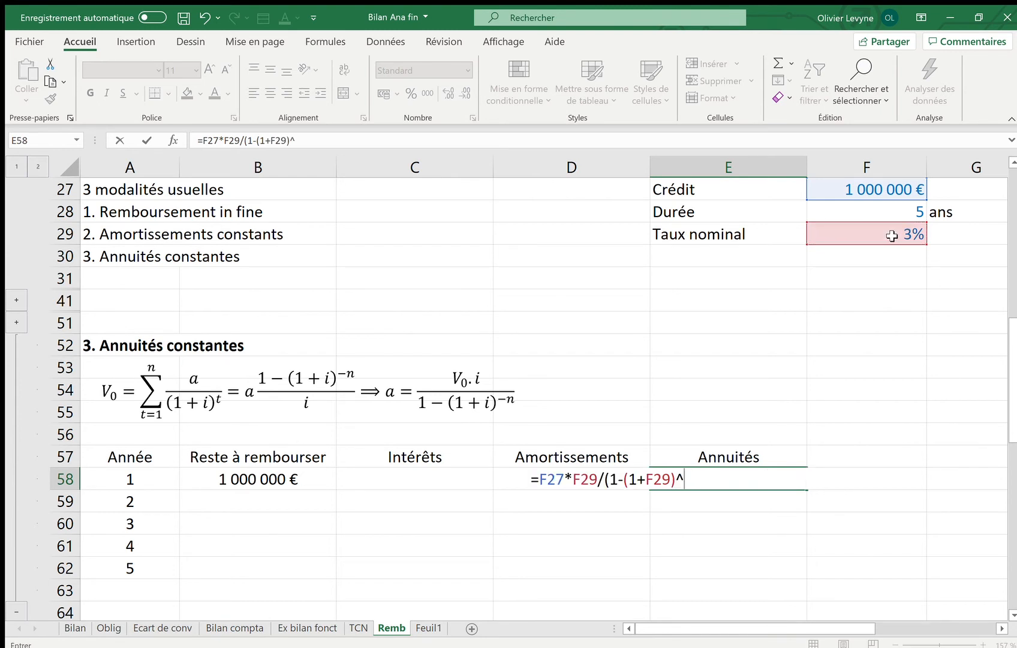
text(-)
click(884, 211)
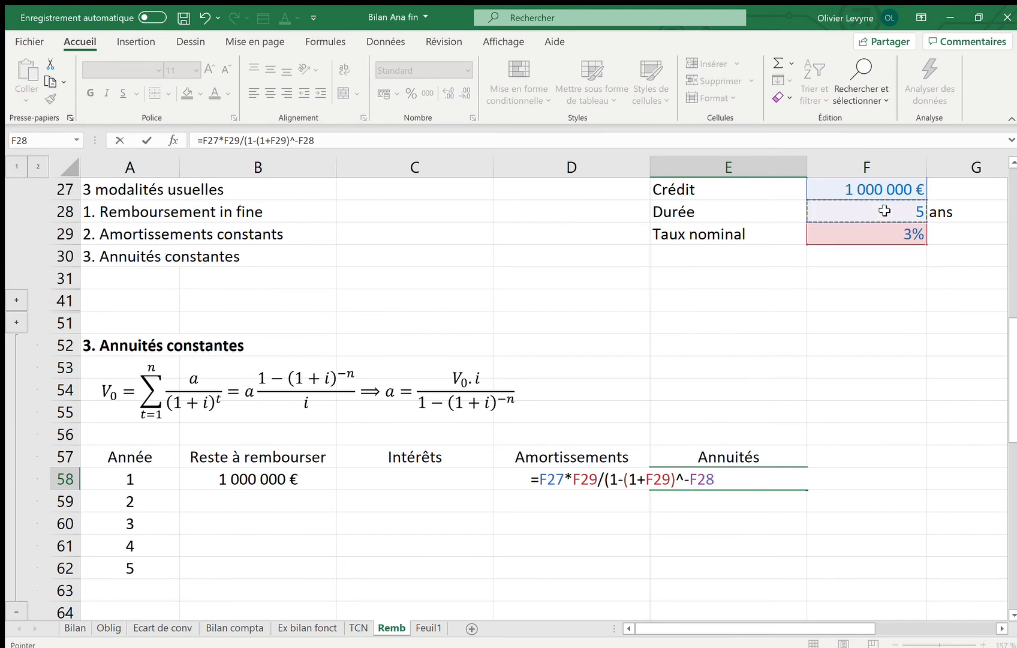
text())
key(Return)
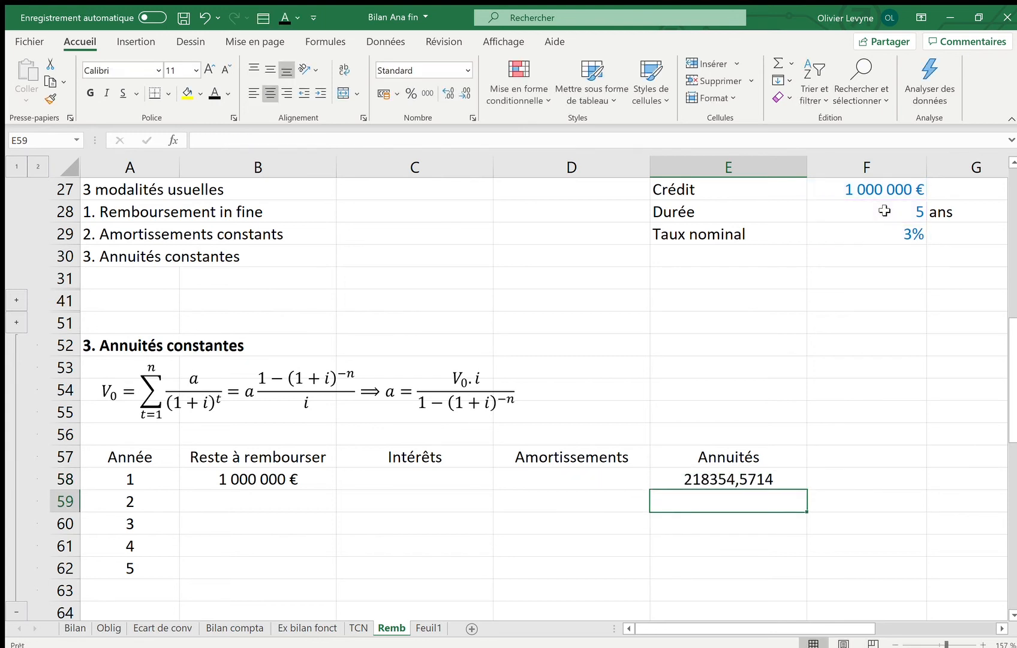
Copy the currency format of B58 onto the Annuités cells E58:E62
click(303, 479)
click(51, 98)
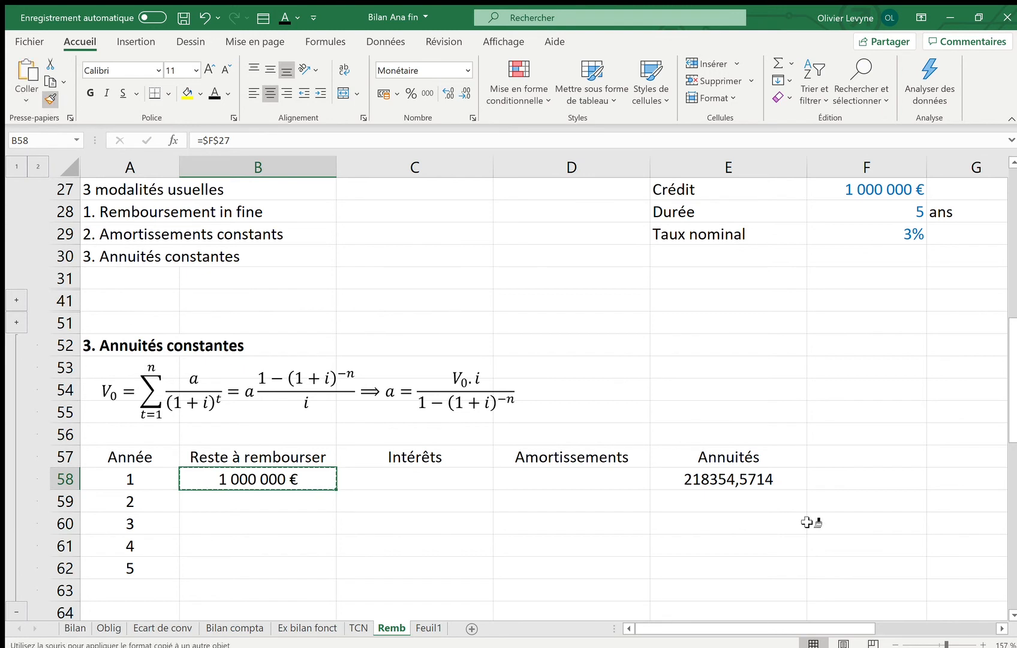
click(758, 485)
drag(753, 494, 754, 561)
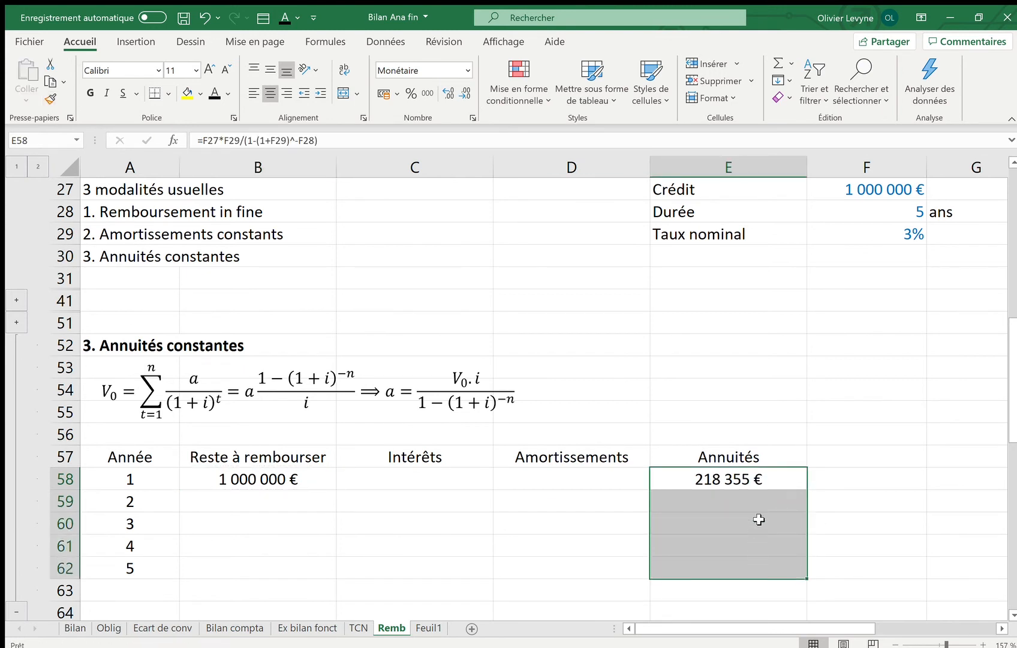
click(755, 501)
click(737, 482)
click(754, 495)
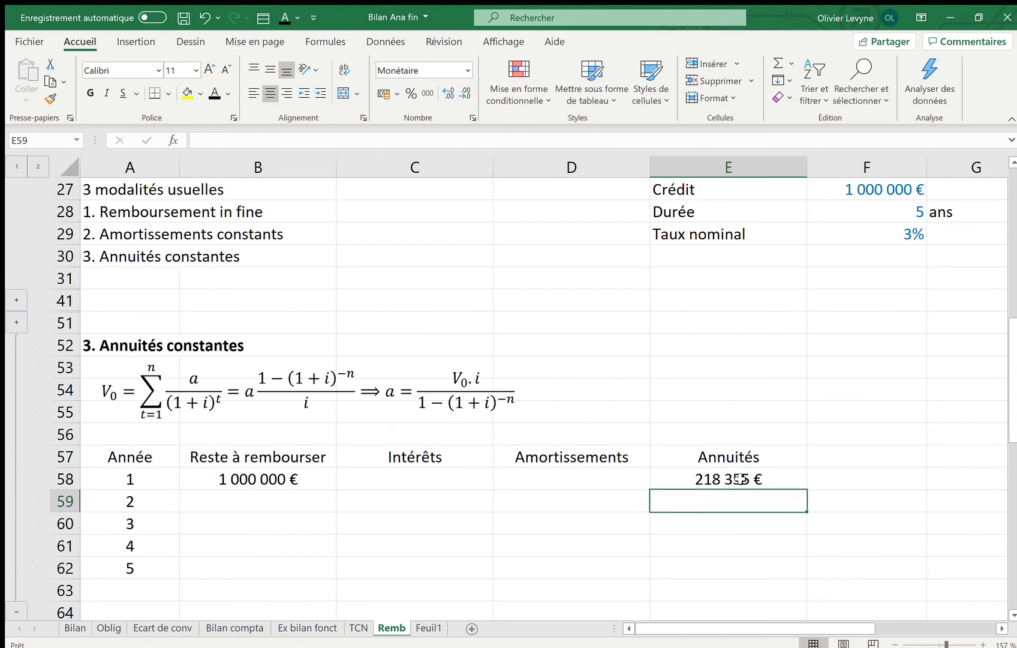
click(737, 479)
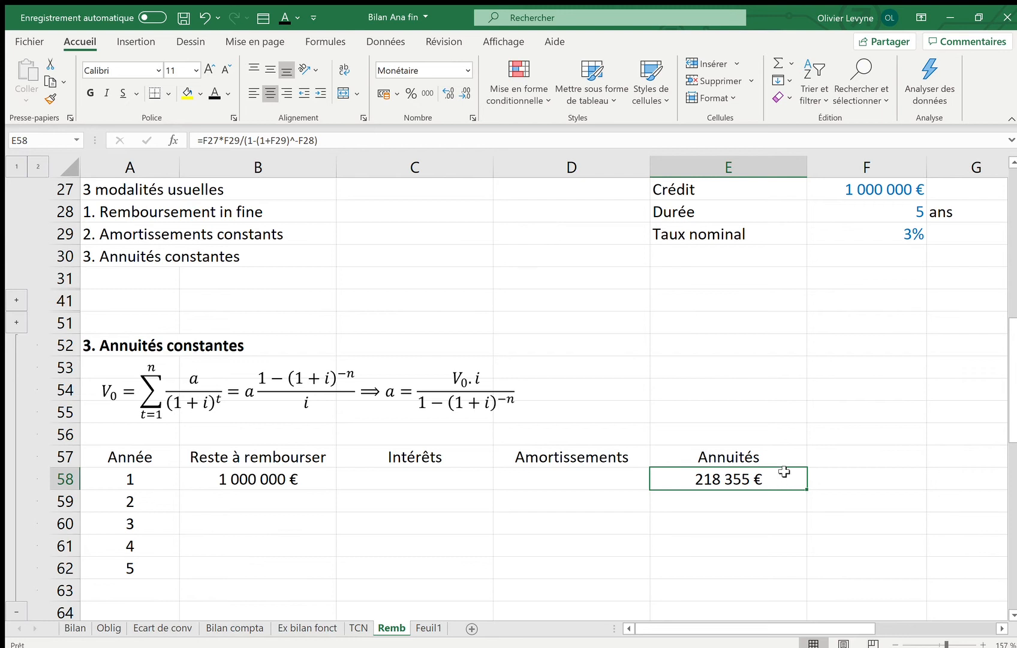
double_click(784, 472)
key(Return)
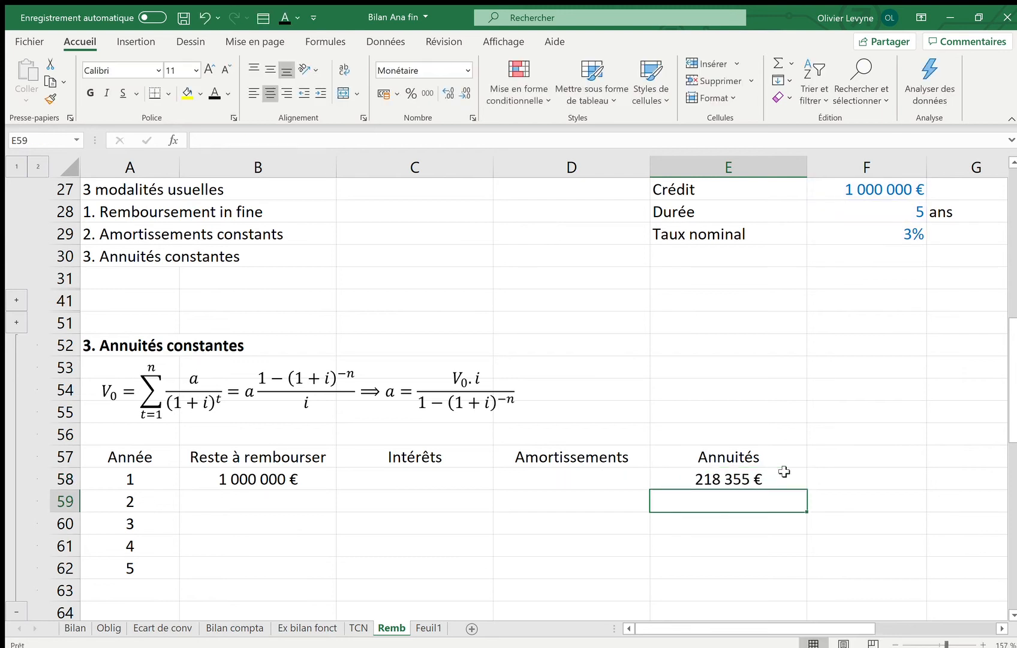
Set the year 2 Annuités in E59 to =E58 and fill the formula down to year 5
text(=)
click(784, 474)
key(Return)
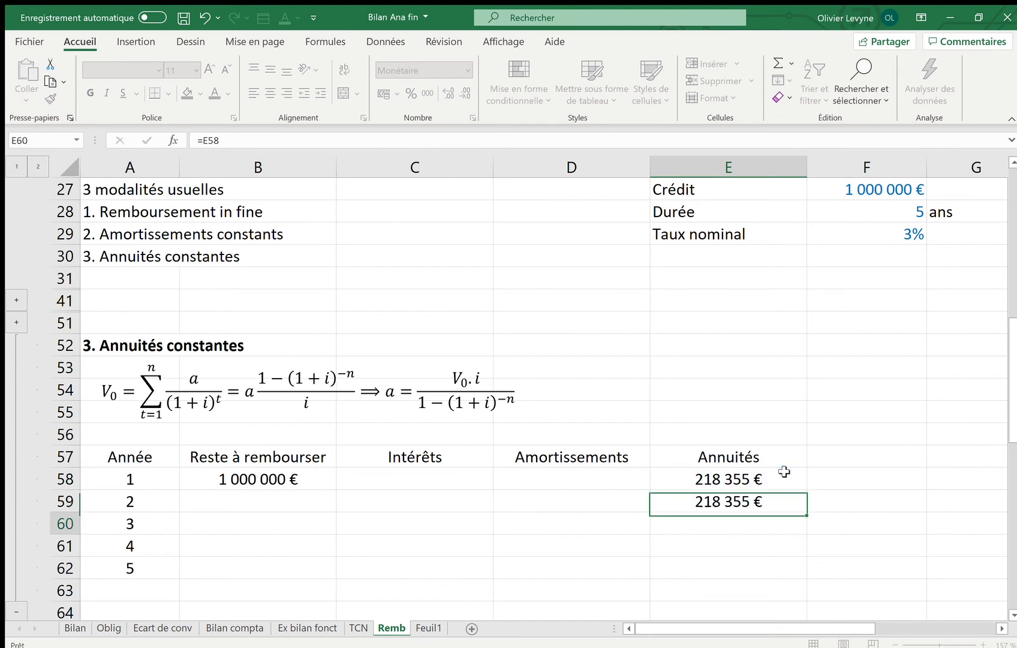
click(766, 502)
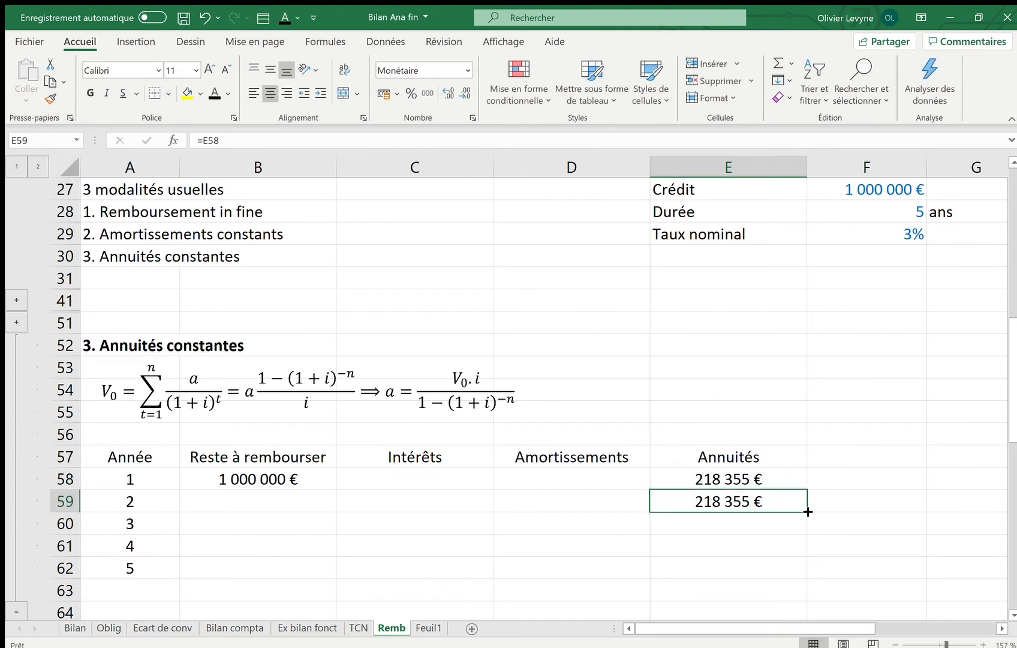
drag(799, 532, 793, 579)
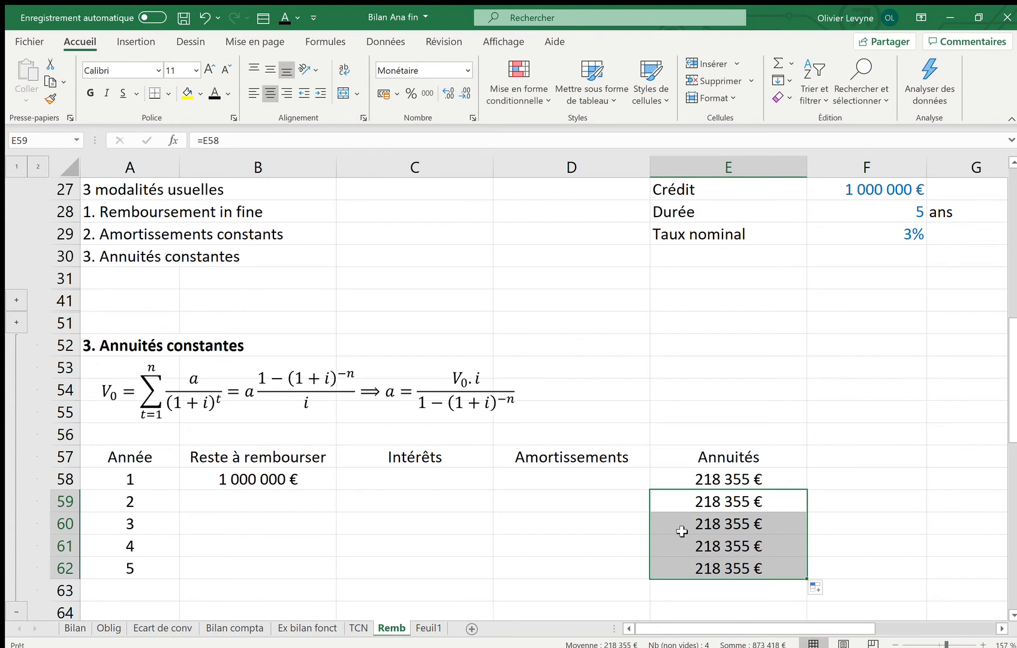
Calculate the year 1 Intérêts in C58 as =F29*B58
click(392, 477)
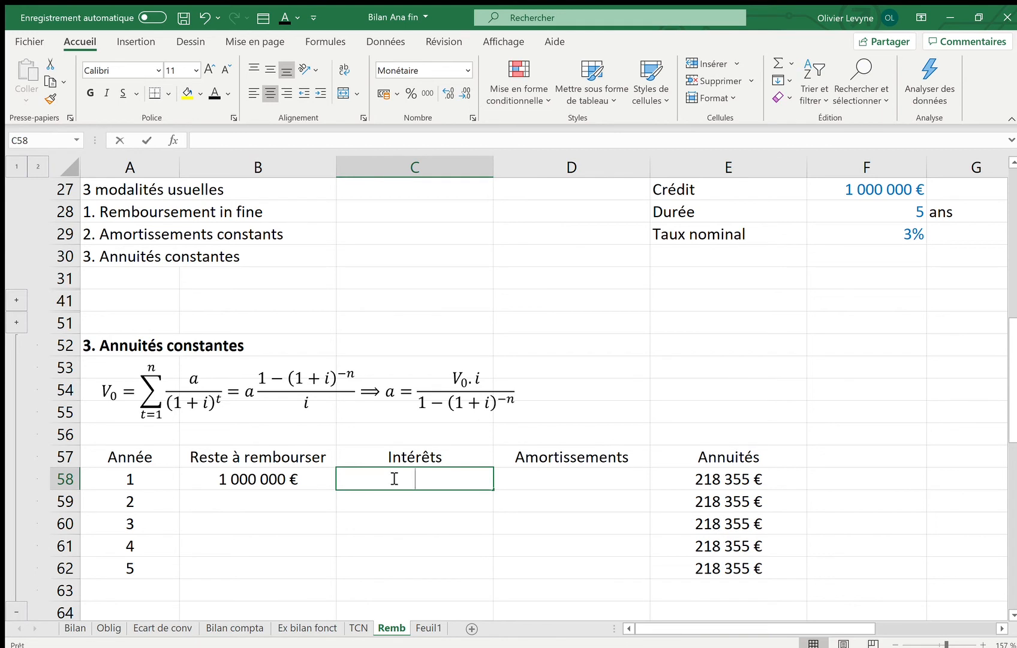
text(=)
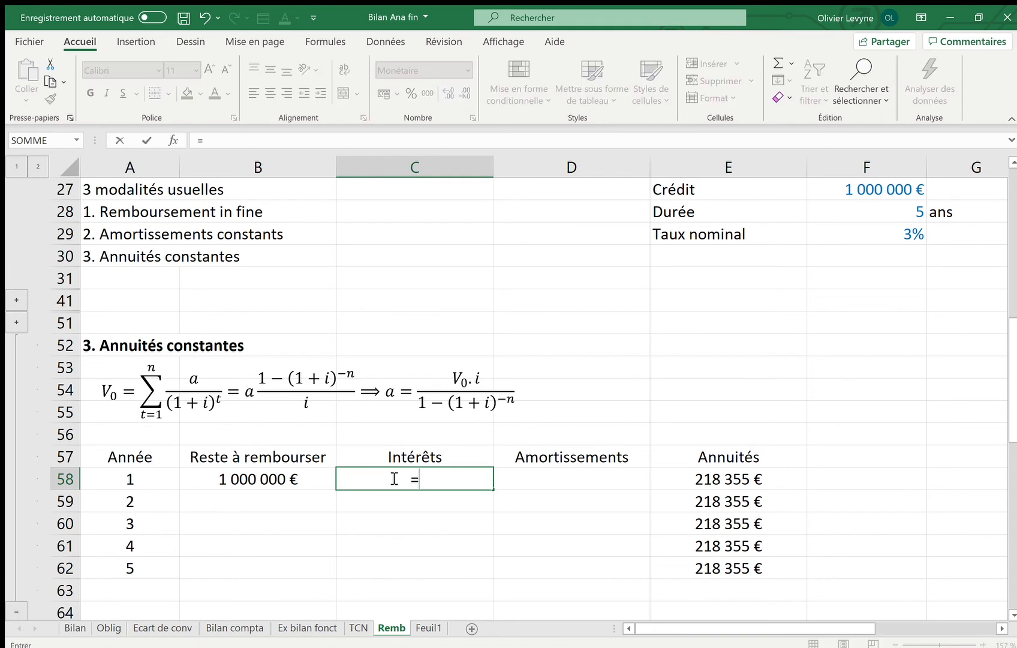
click(878, 236)
text(*)
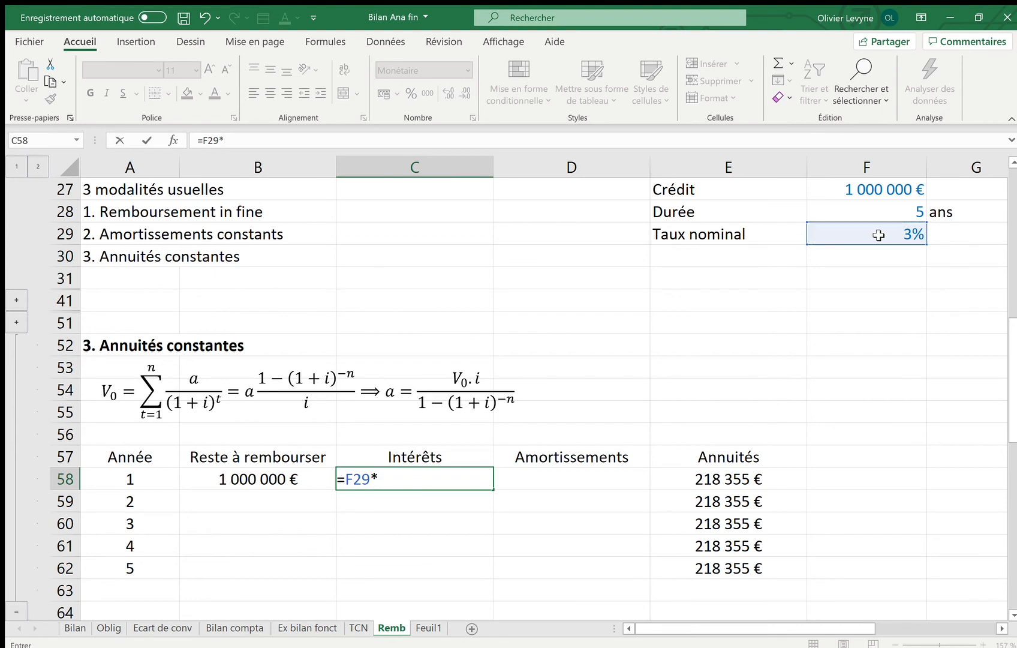
click(265, 479)
key(Return)
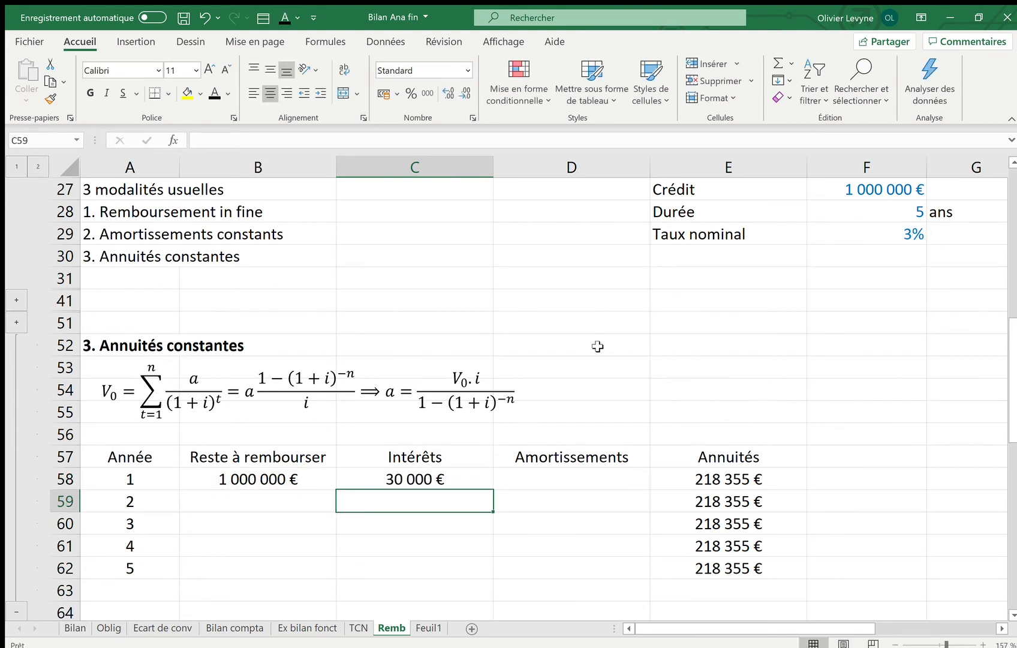
click(385, 478)
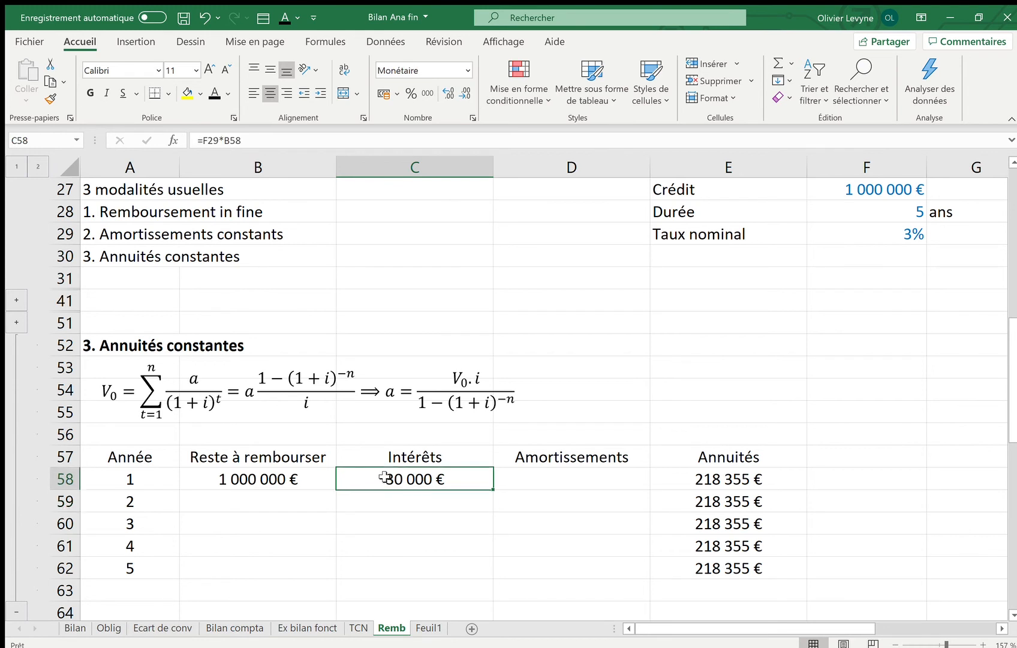
Calculate the year 1 Amortissements in D58 as =E58-C58 and set the font colour of D58:D62 to black
click(539, 481)
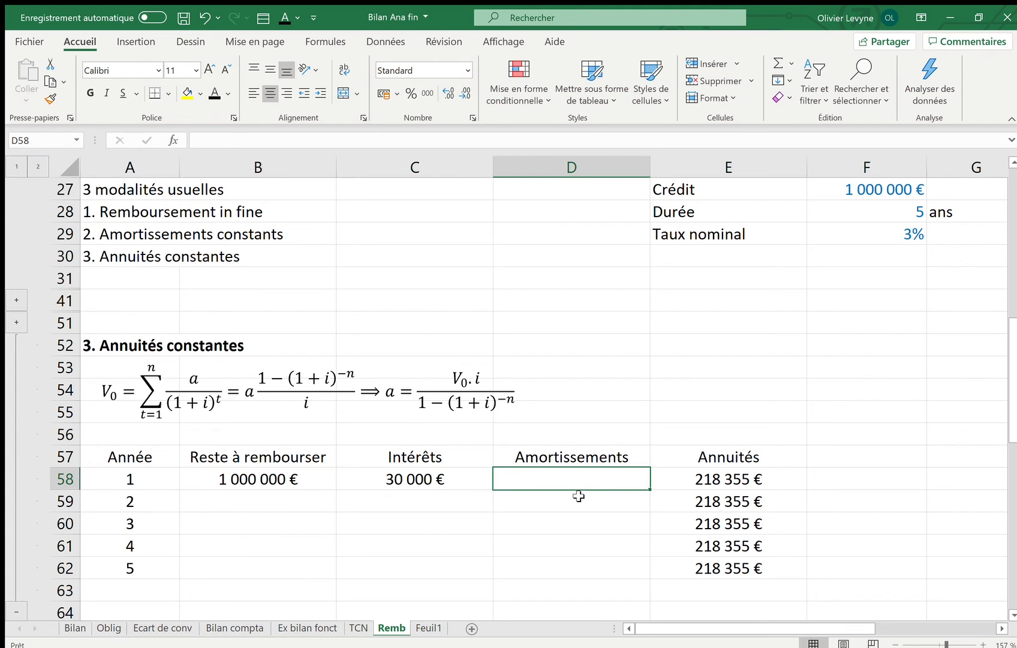
text(=)
key(Right)
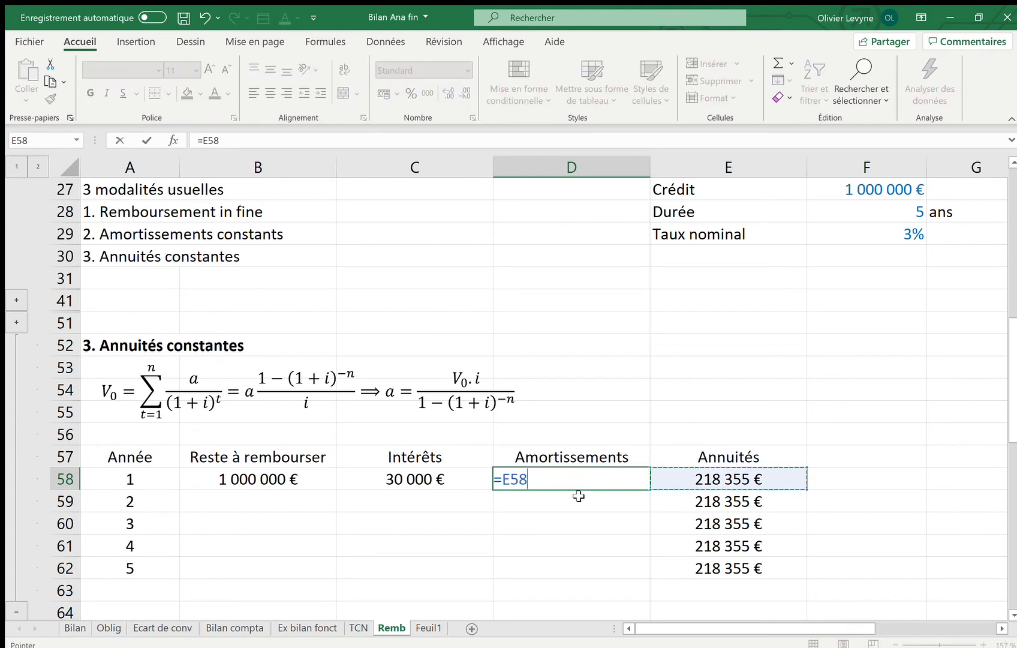
text(-)
key(Left)
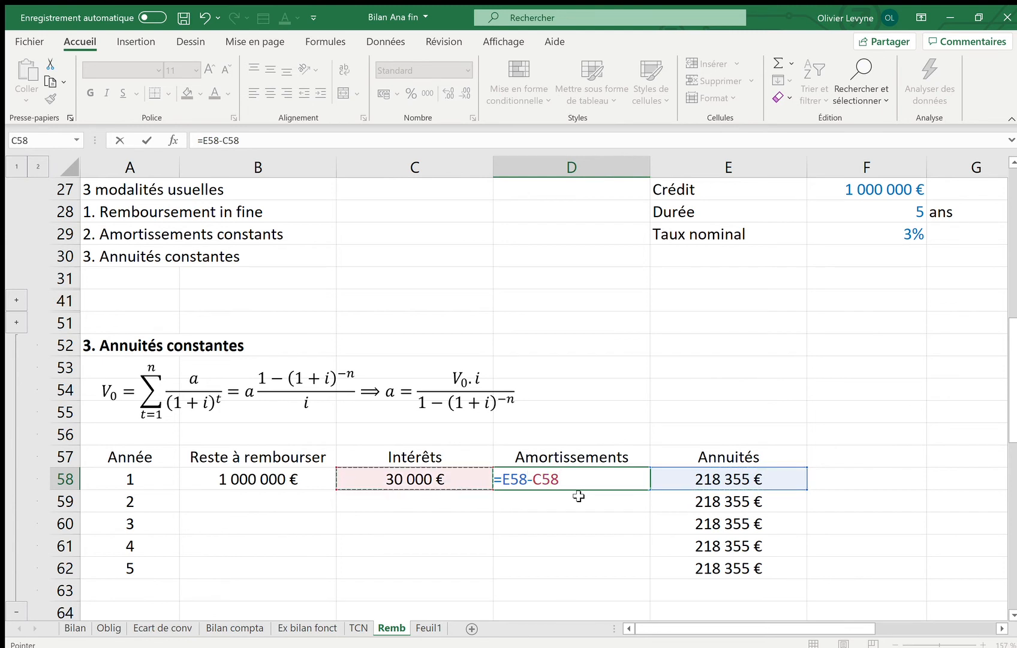
key(Return)
drag(574, 479, 562, 573)
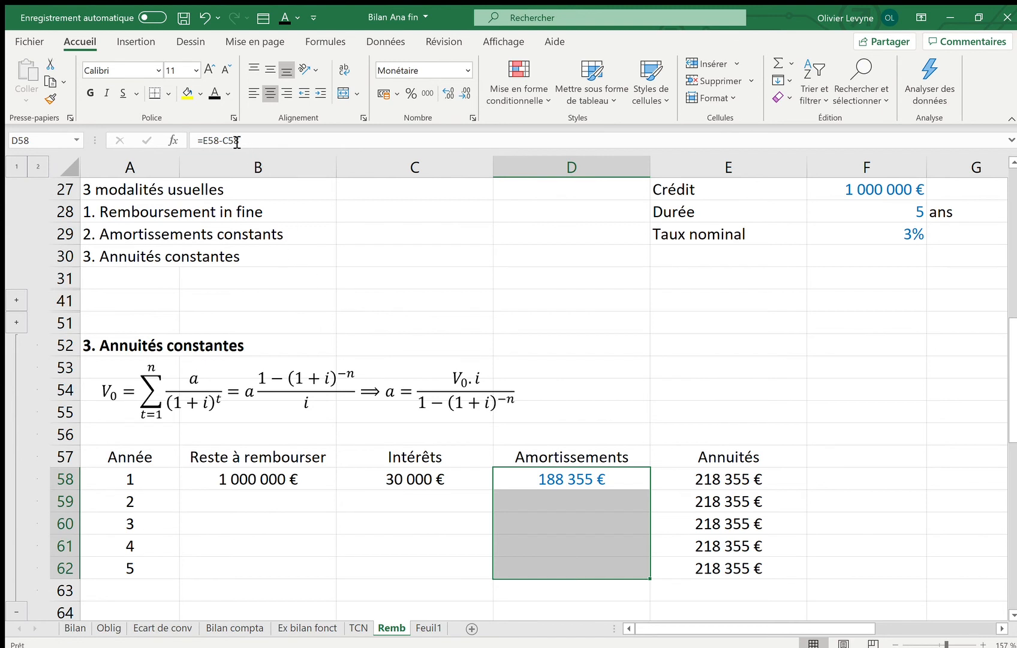
click(210, 95)
click(427, 475)
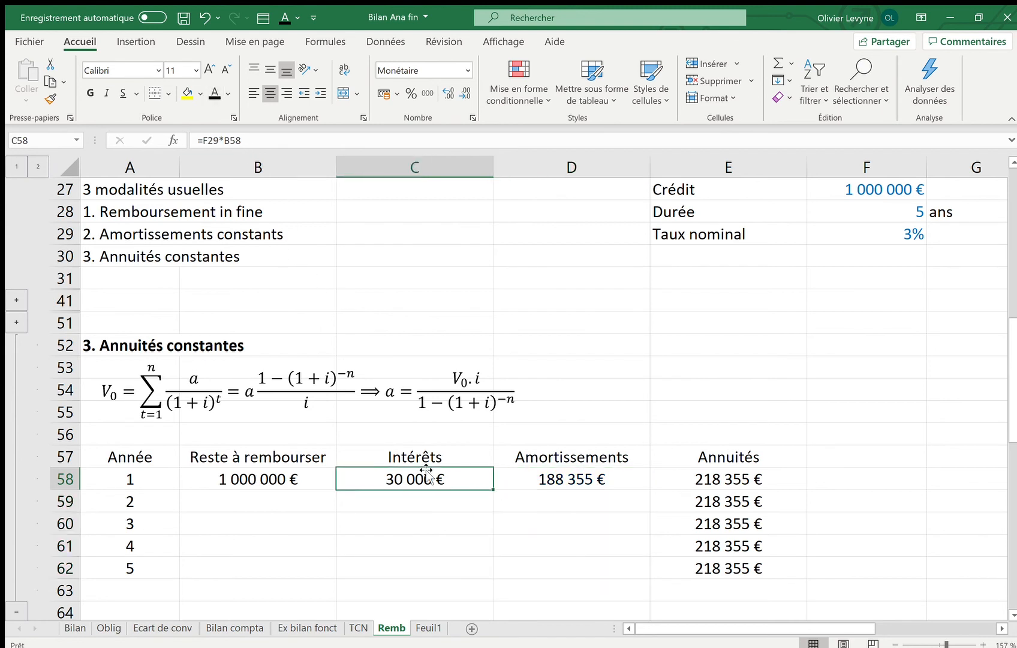
Calculate the year 2 Reste à rembourser in B59 as =B58-D58
click(309, 503)
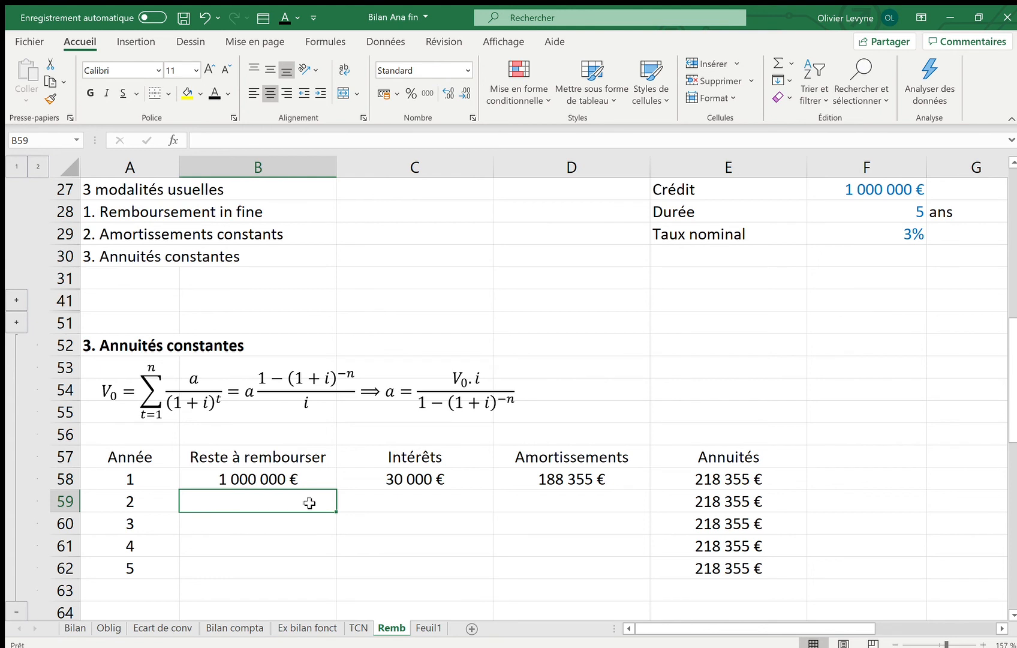
text(=)
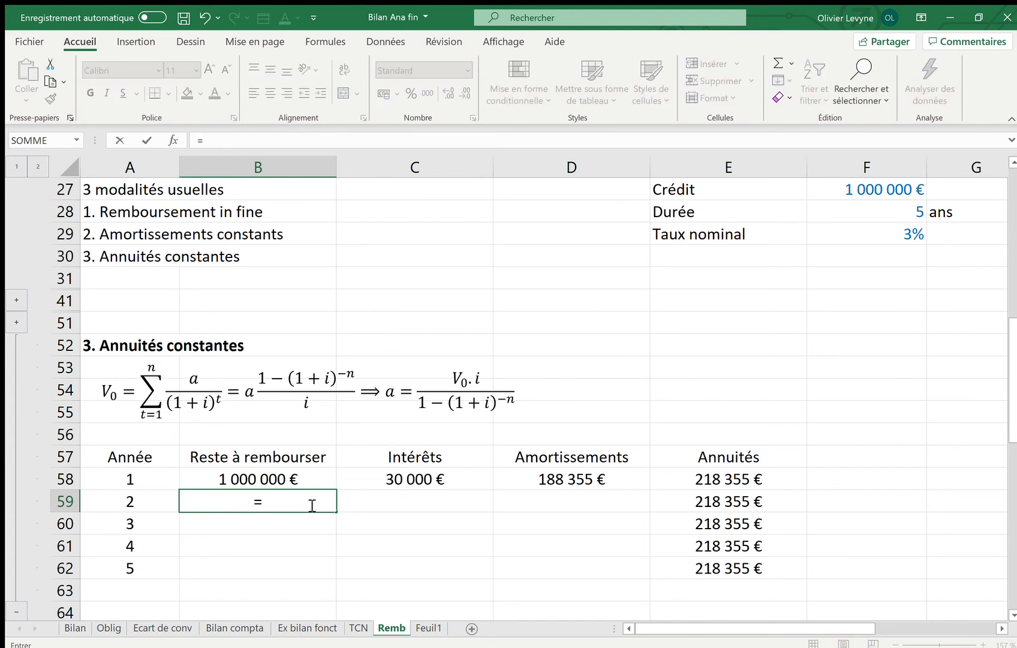
key(Up)
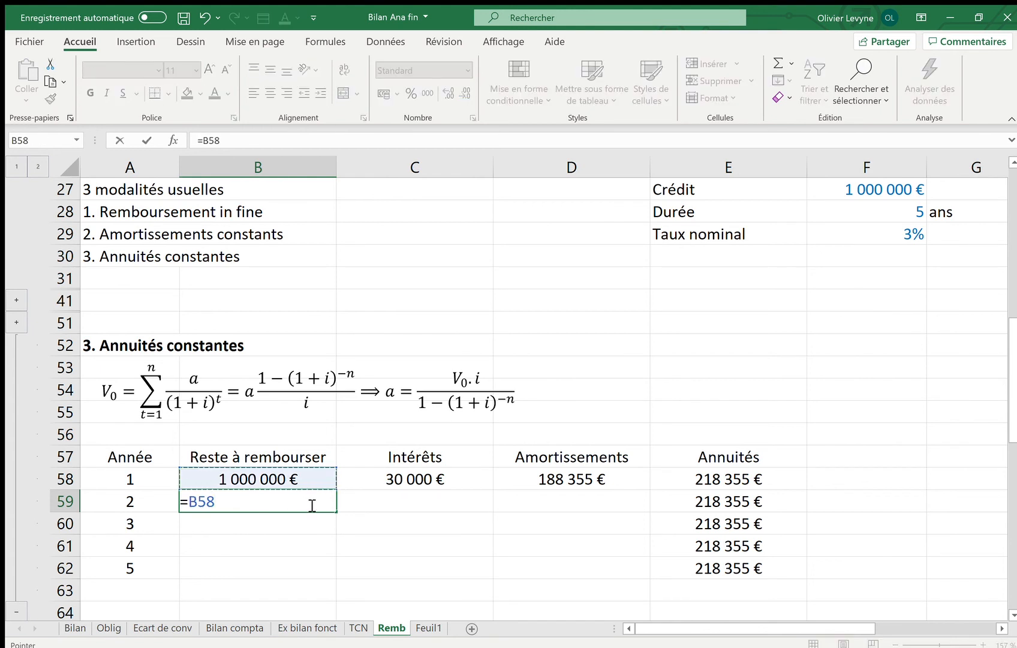
text(-)
click(536, 485)
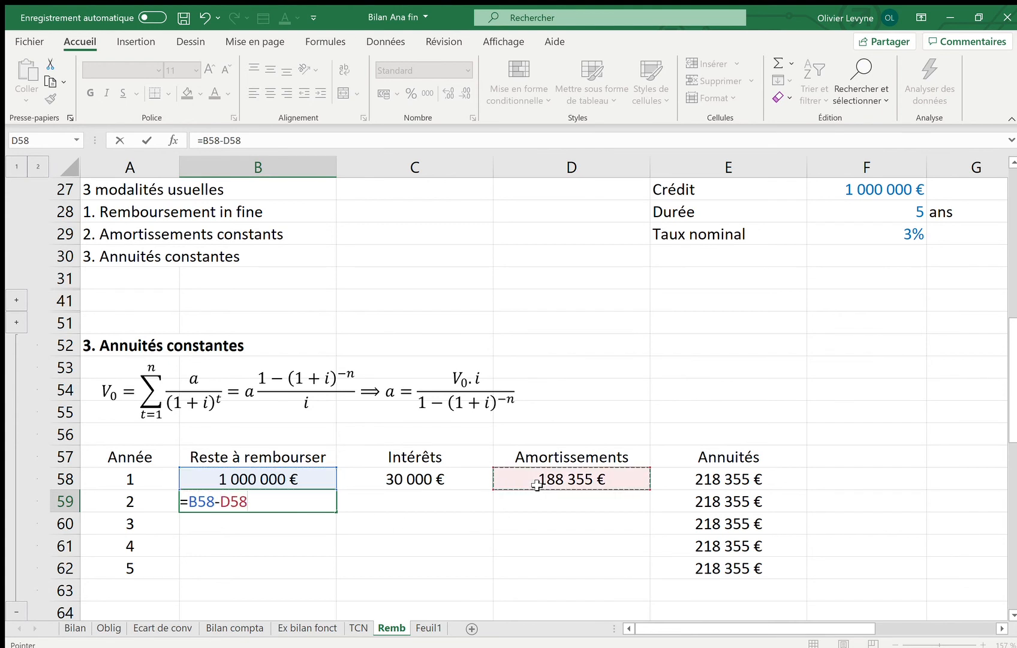
key(Return)
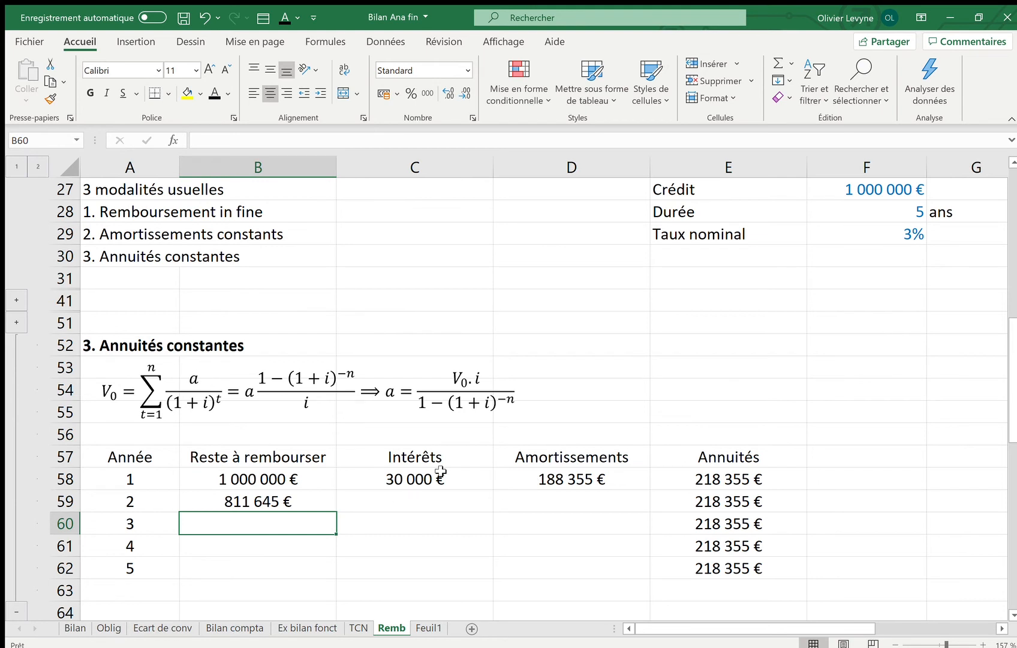
Calculate the year 2 Intérêts in C59 as =B59*$F$29, with an absolute reference to the Taux nominal
click(440, 474)
drag(495, 490, 443, 503)
click(443, 503)
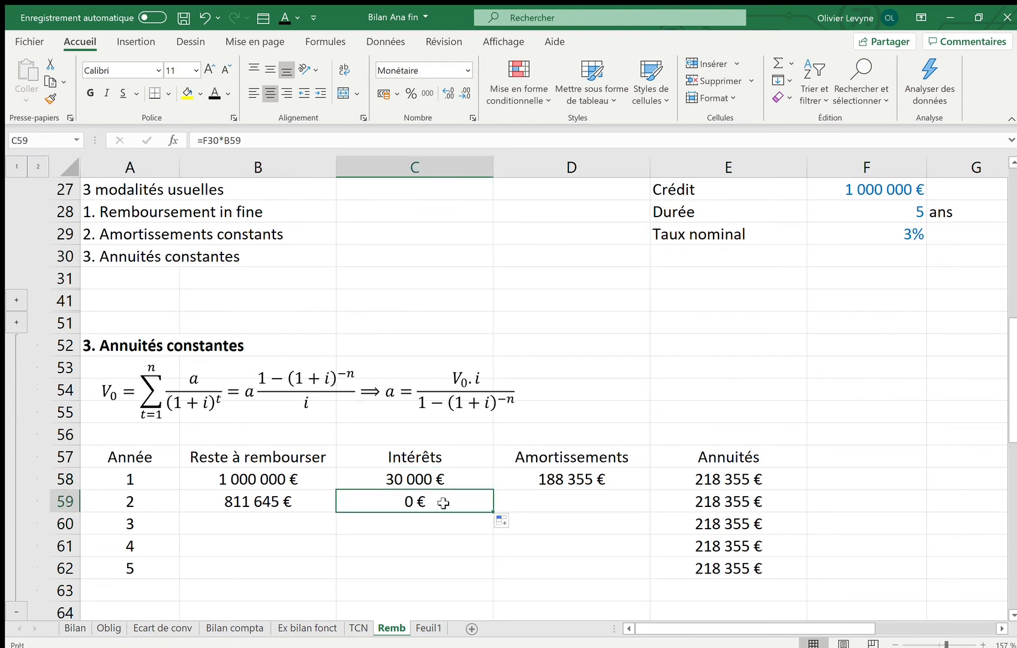
text(=)
key(Up)
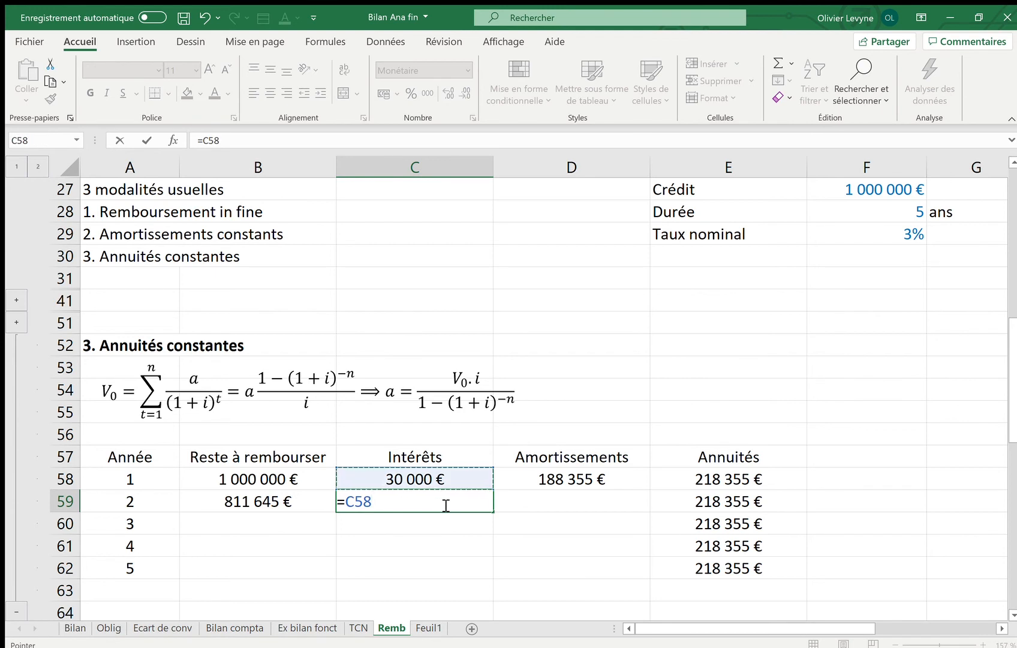
key(Left)
key(Down)
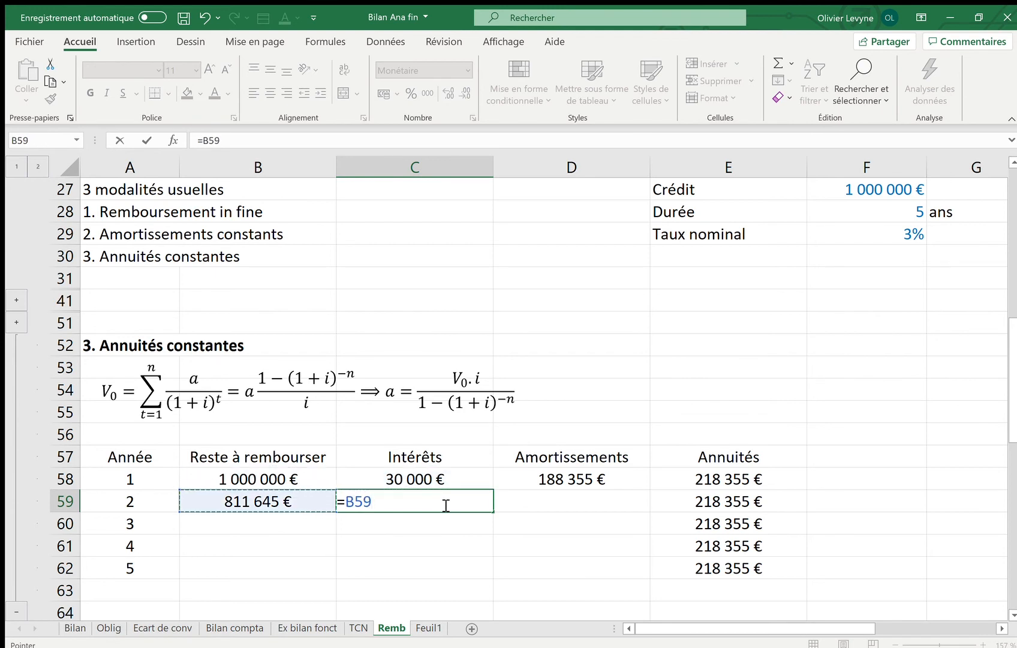
text(*)
click(873, 236)
key(F4)
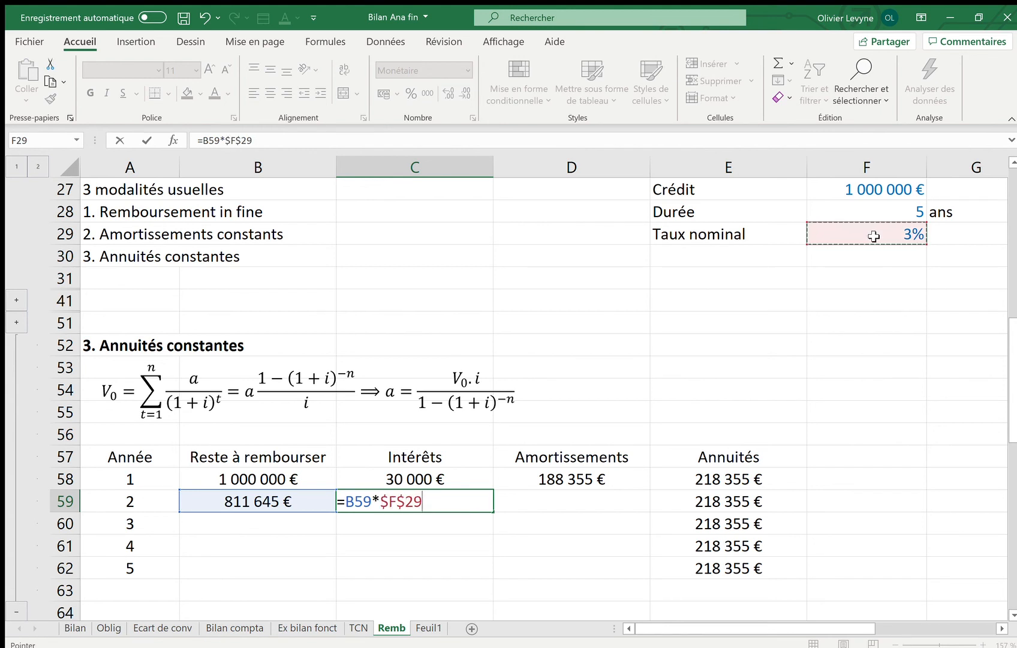
key(Return)
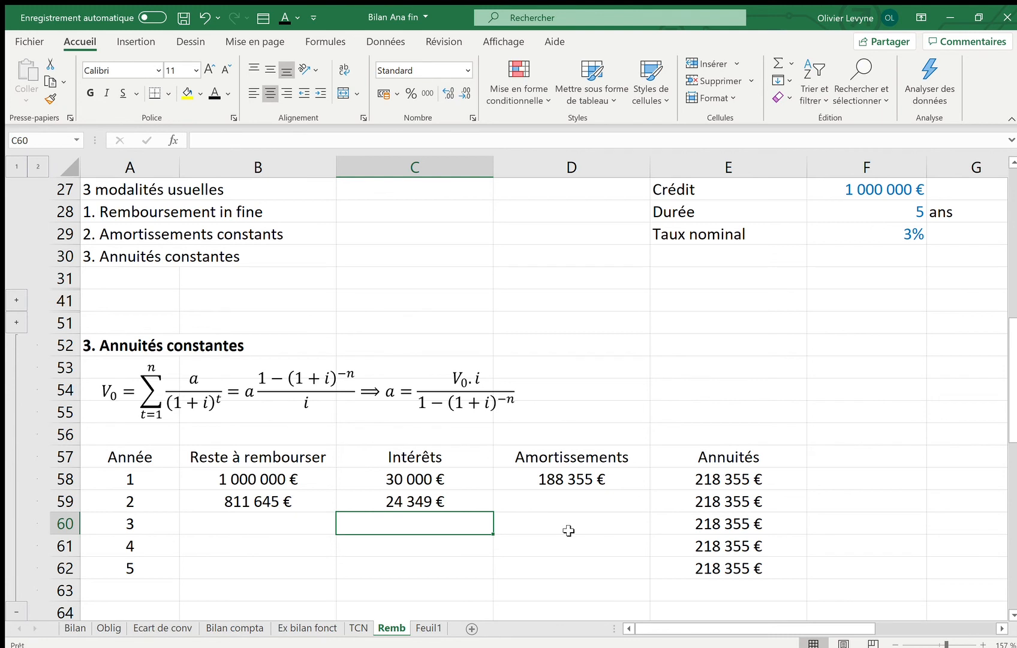
Fill the Amortissements formula from D58 into D59, and extend the year 2 formulas in B59:D59 down to year 5 in row 62
click(601, 478)
drag(652, 491, 648, 515)
click(599, 502)
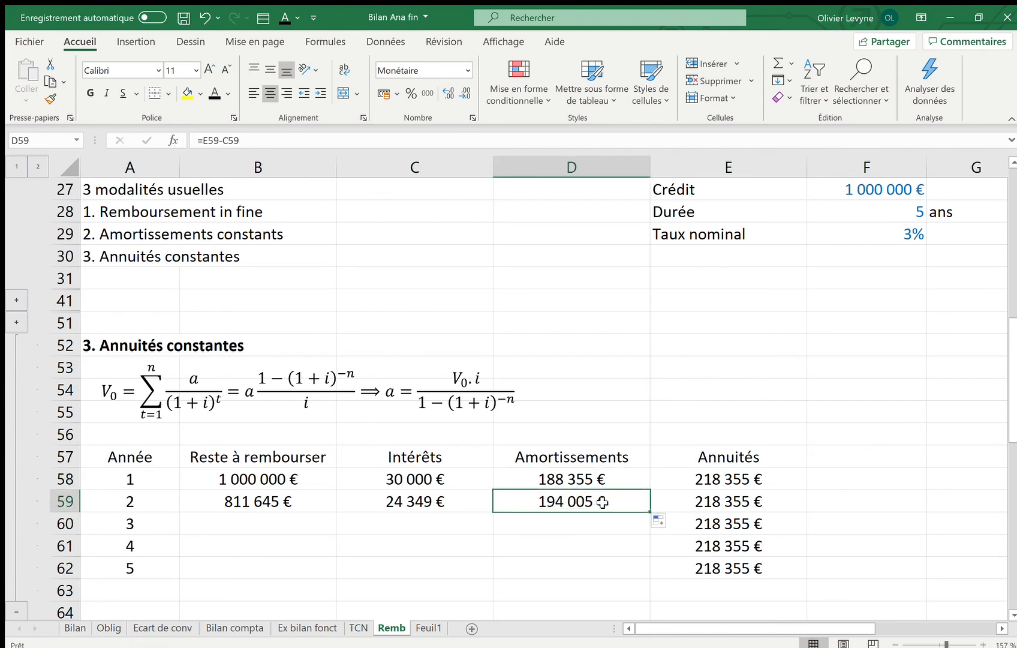
double_click(602, 502)
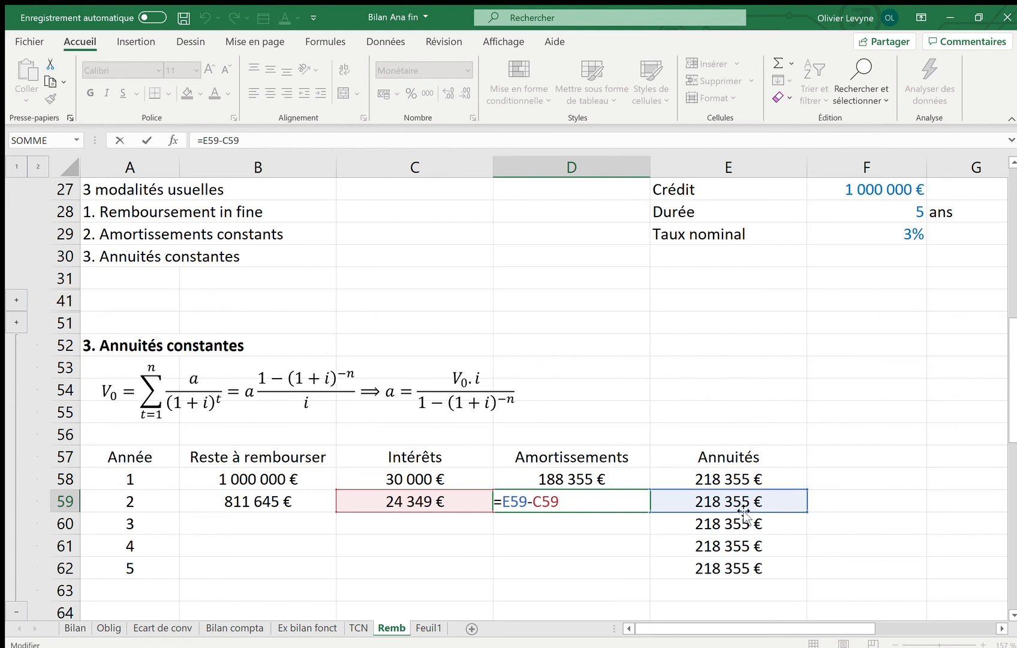
key(Return)
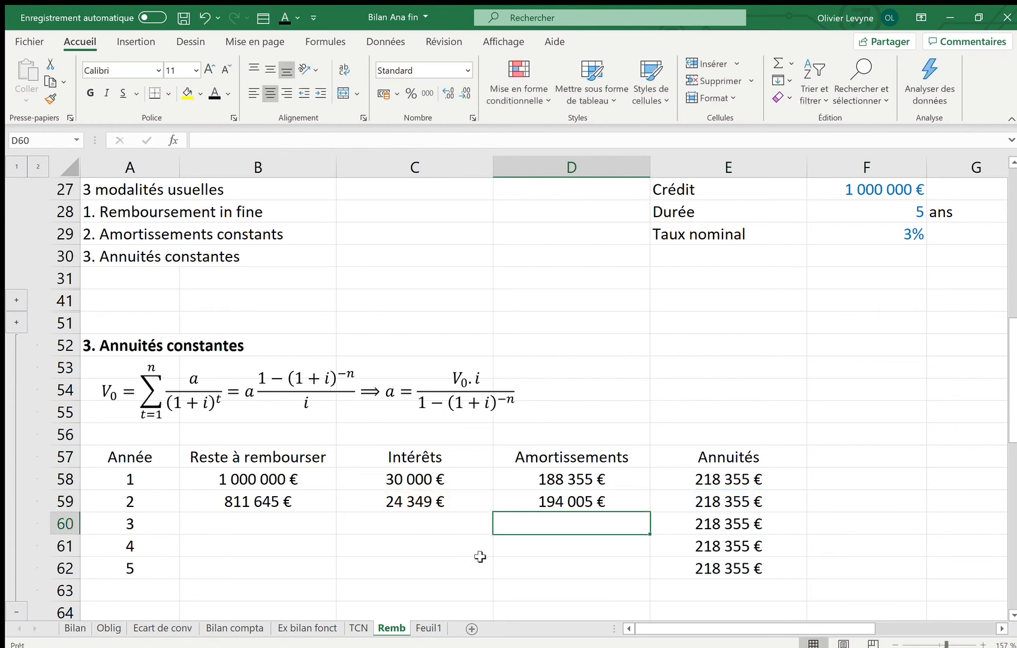
drag(306, 505, 648, 578)
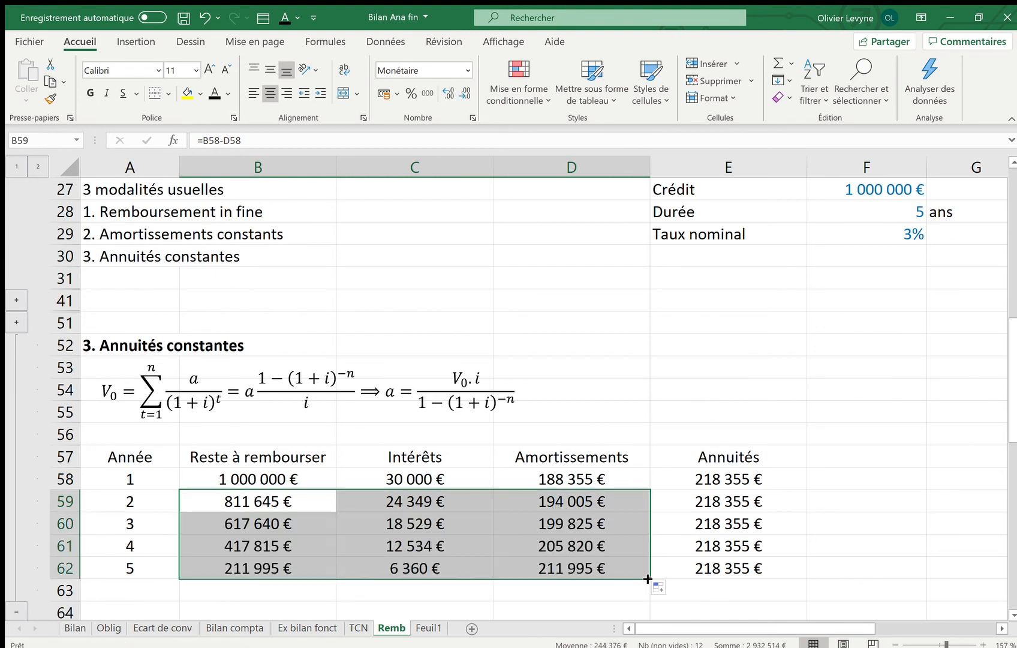
click(794, 388)
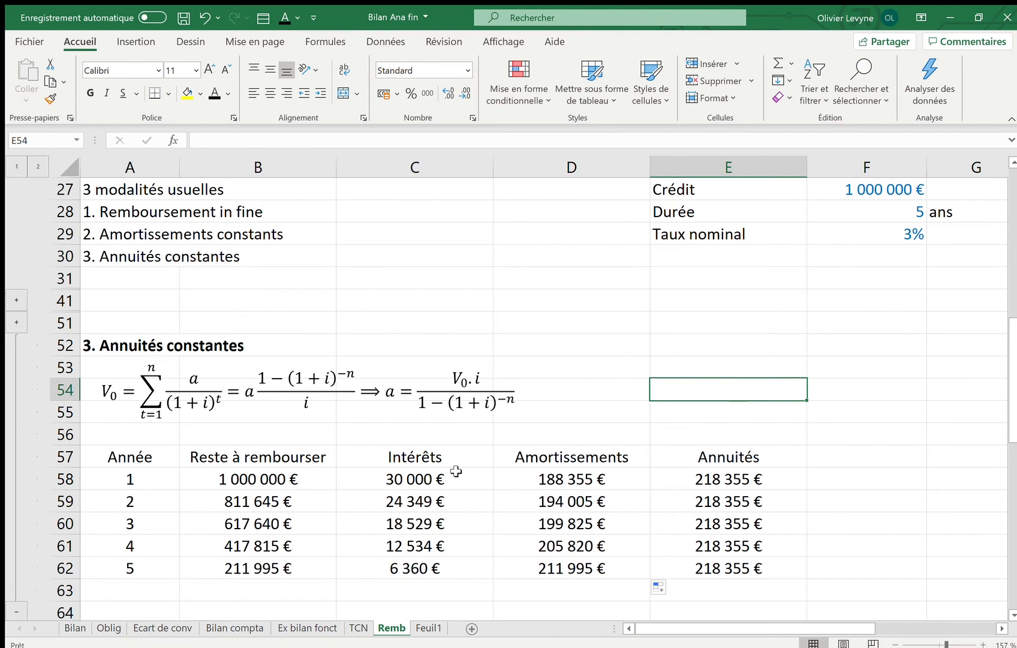
Enter a separator line of underscores in D63 under the Amortissements and the label TOTAL in A64
click(560, 586)
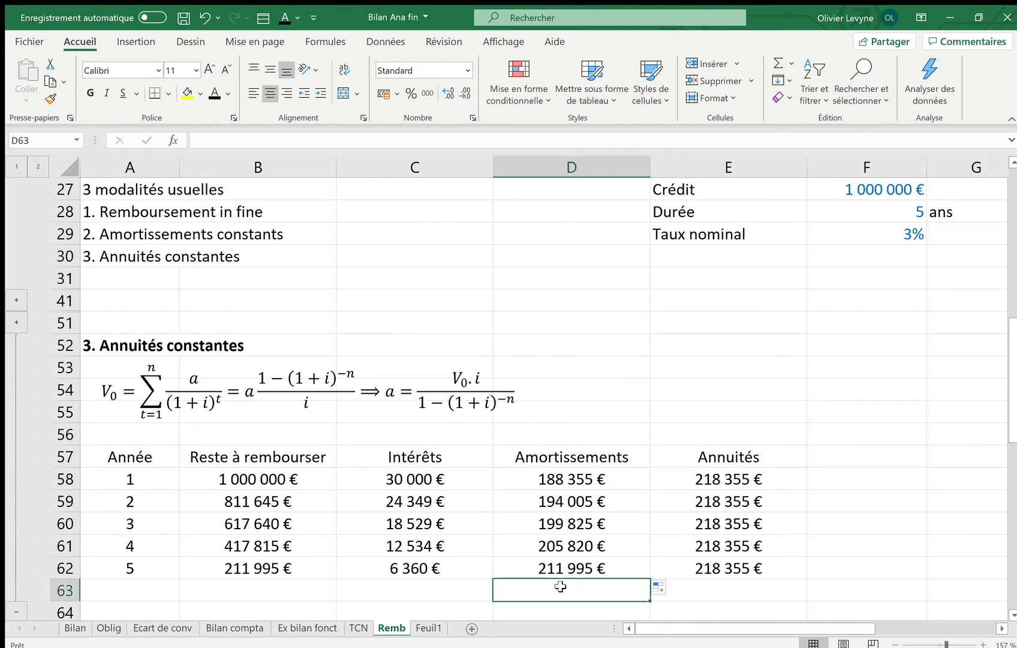
text(________)
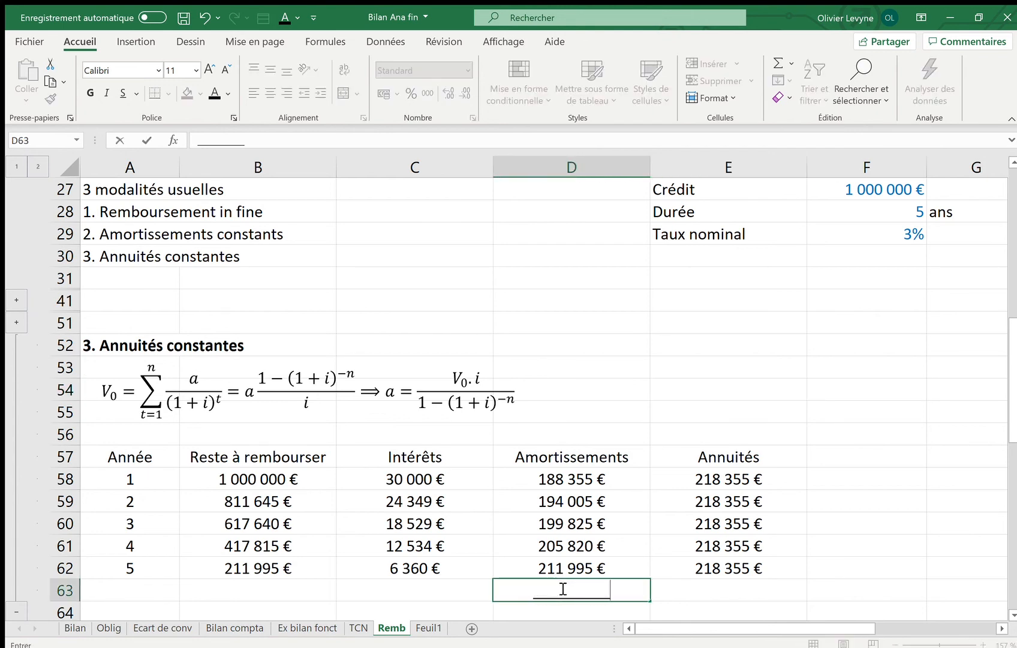
key(Return)
key(Left)
key(Left)
key(Left)
text(TOTAL)
click(515, 529)
Total the Amortissements in D64 with =SOMME(D58:D62)
click(590, 597)
text(=)
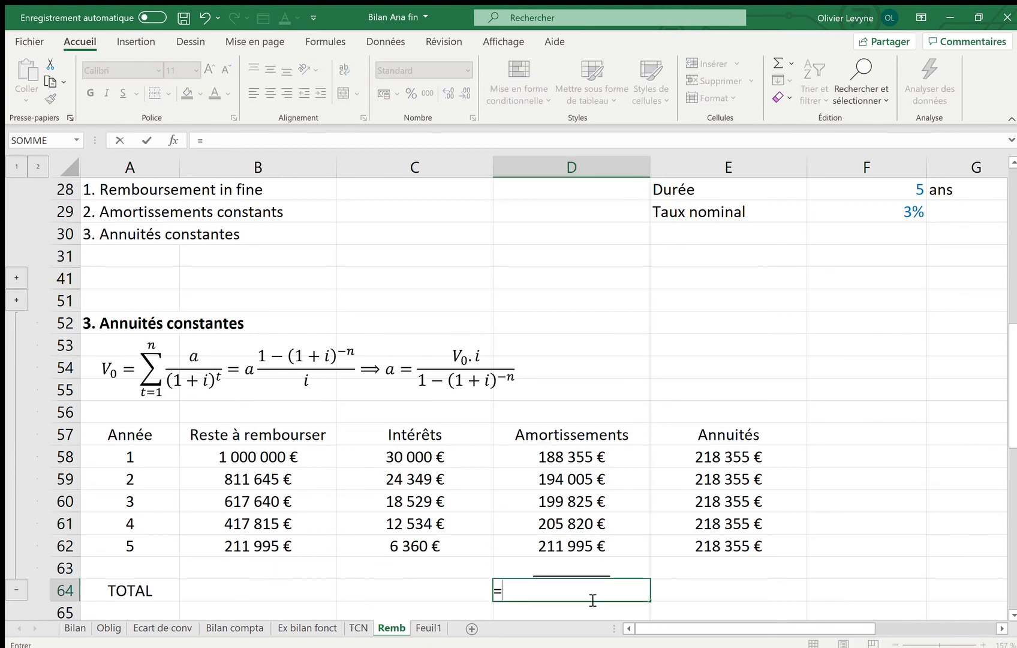
text(somme()
key(Up)
key(Up)
key(Up)
key(Up)
key(Up)
key(Up)
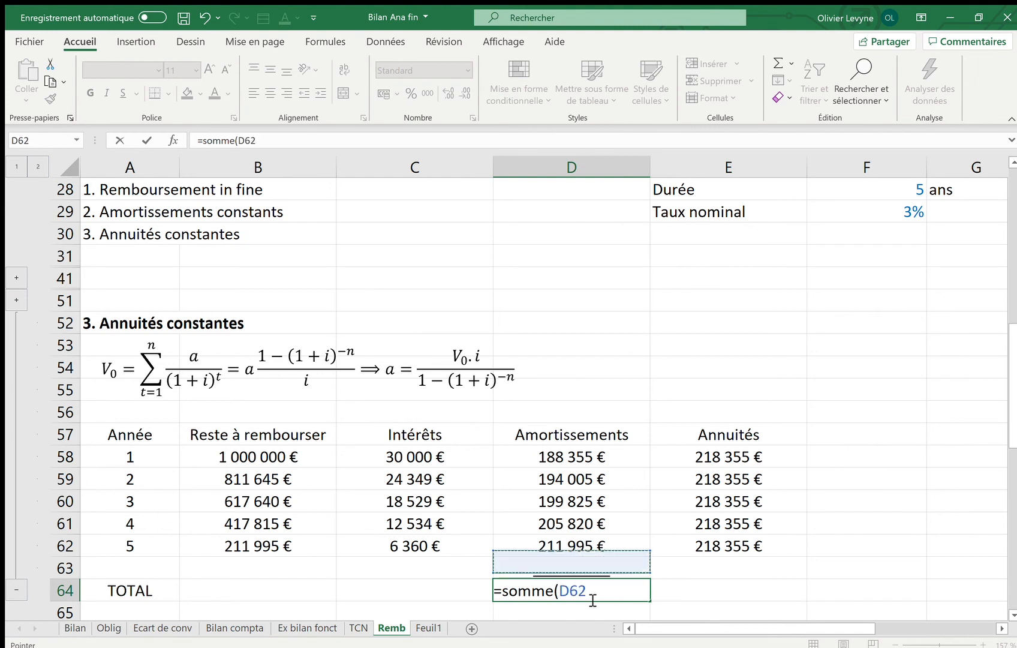
key(shift+Down)
key(shift+Down)
key(shift+Down)
key(shift+Down)
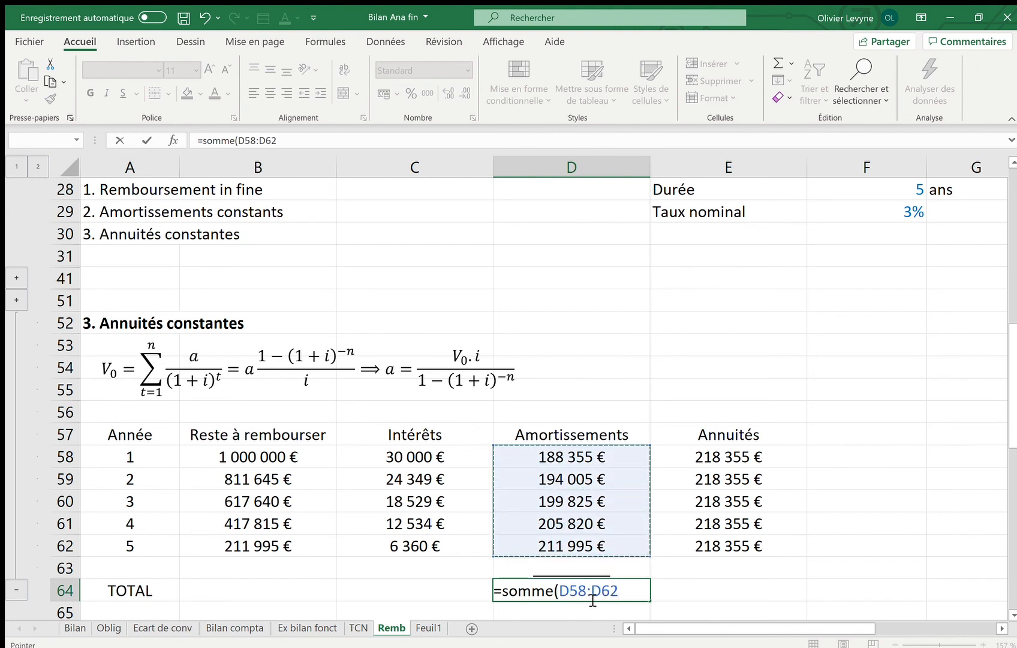
text())
key(Return)
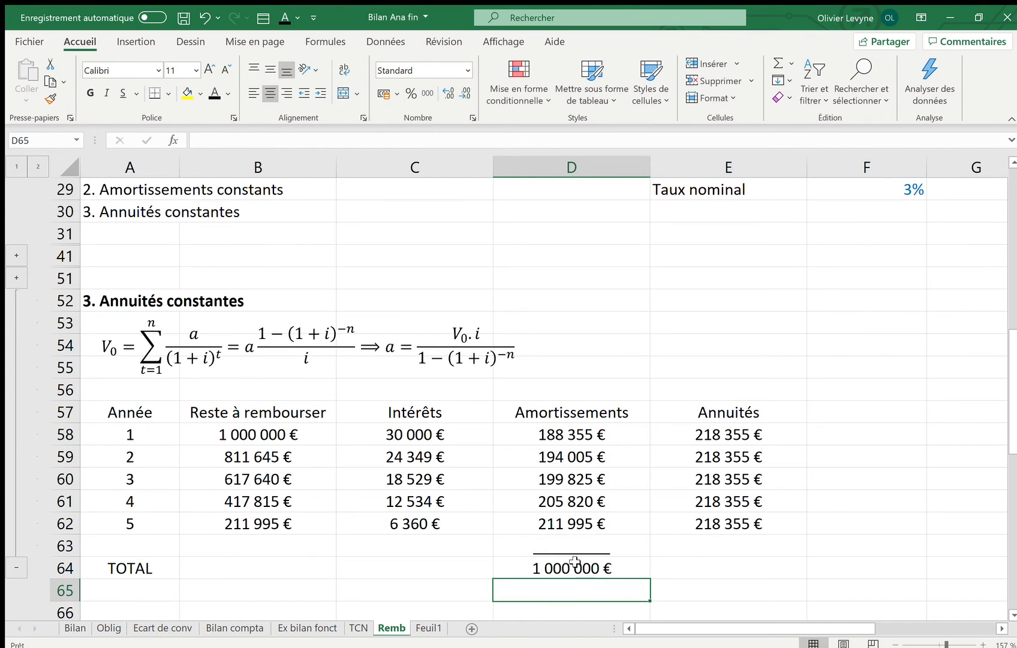
Check the total formula in D64 and compare its result with the Crédit amount in F27
click(575, 568)
key(F2)
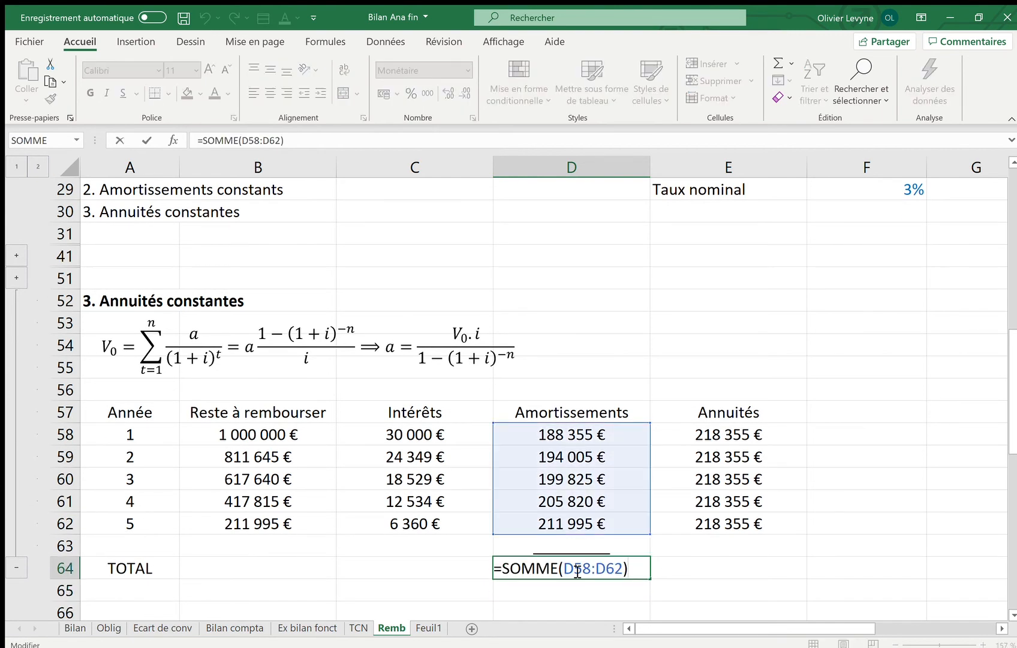
key(Return)
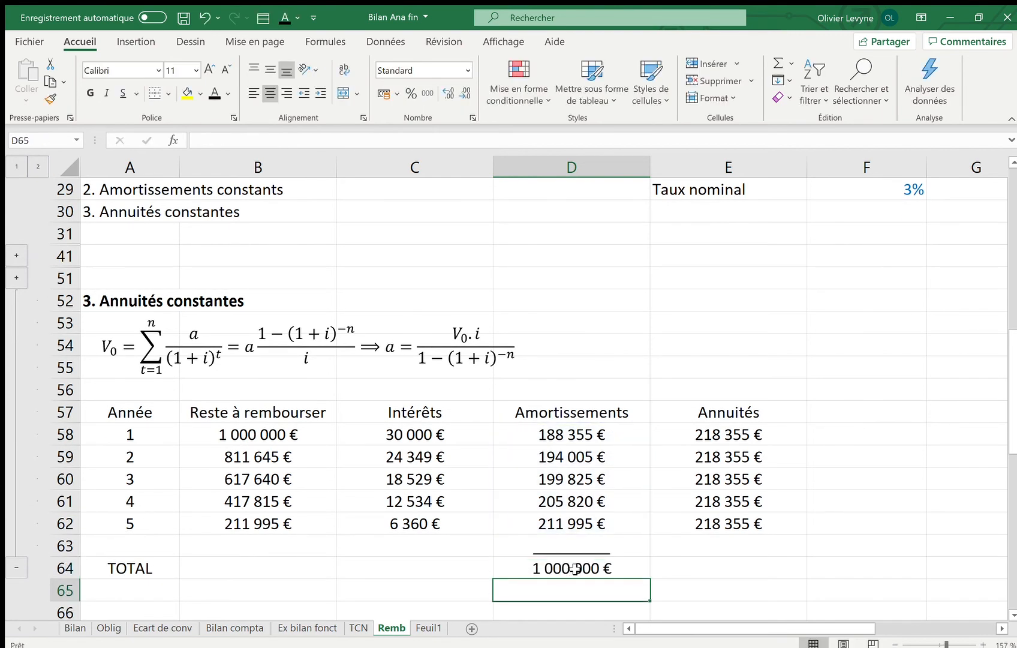
scroll(563, 376, up, 1)
scroll(563, 376, up, 2)
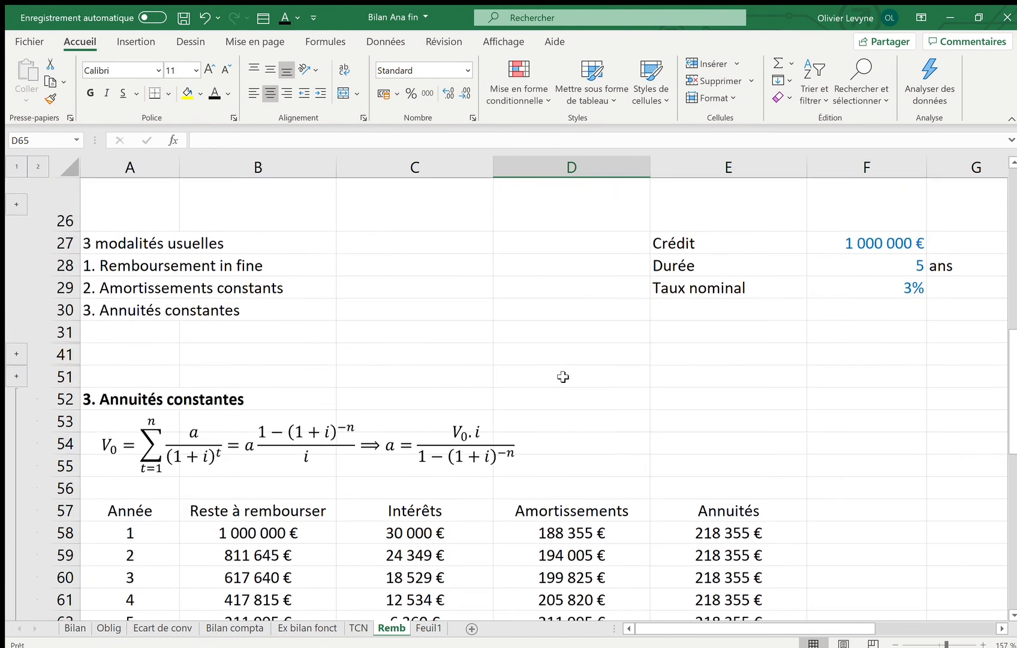
click(857, 247)
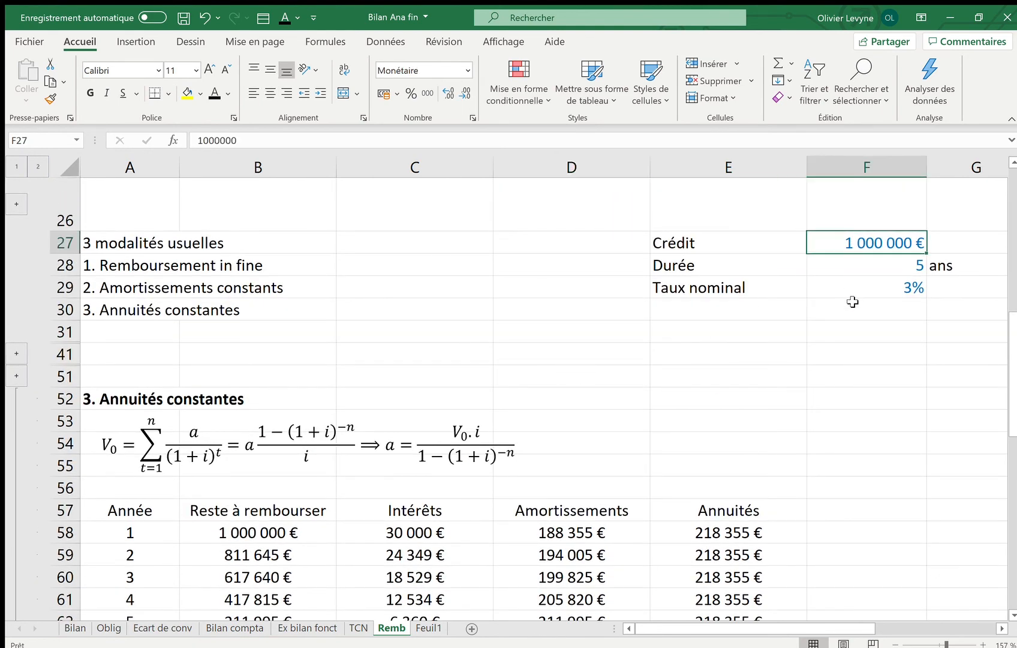
scroll(852, 297, down, 2)
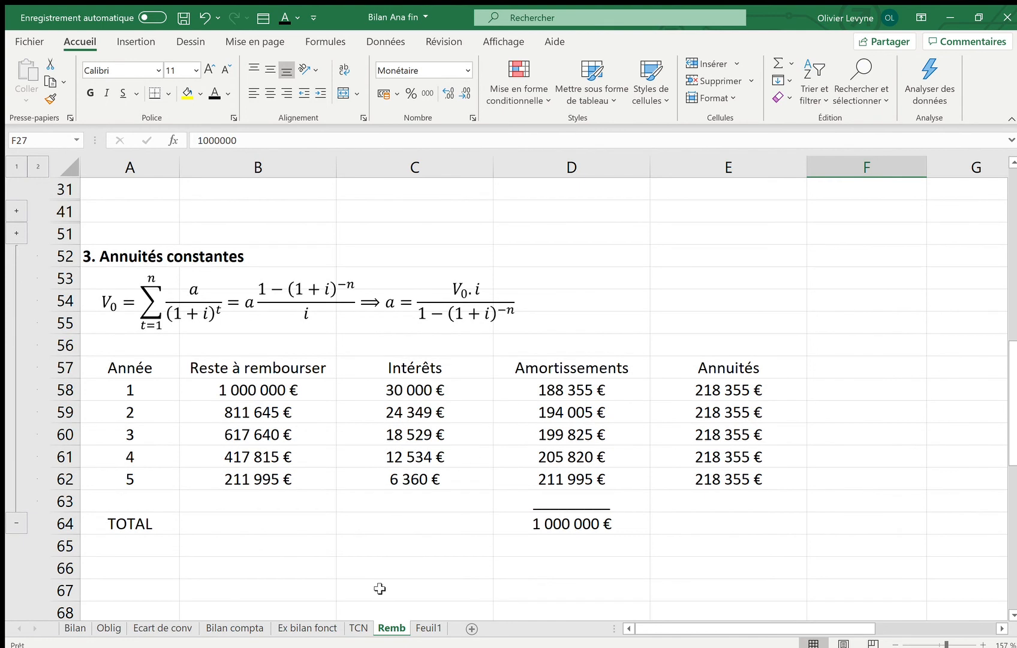
Examine the year 5 row, including the formulas behind the Amortissements in D62 and the Reste à rembourser in B62
click(273, 483)
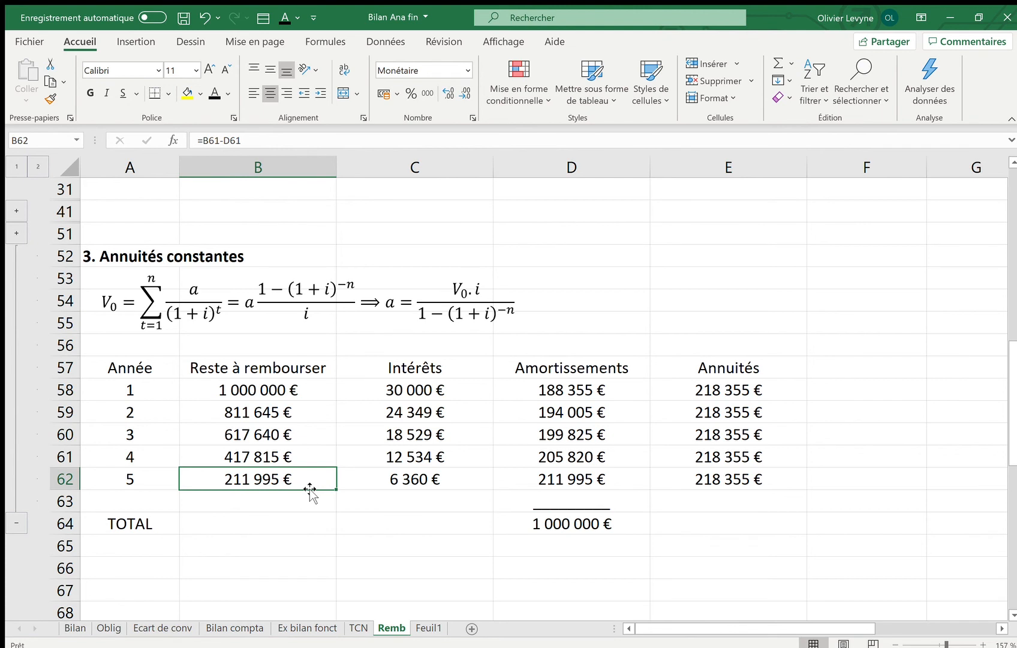
key(Right)
key(Right)
key(Right)
key(Left)
key(Left)
key(Left)
key(Right)
key(Right)
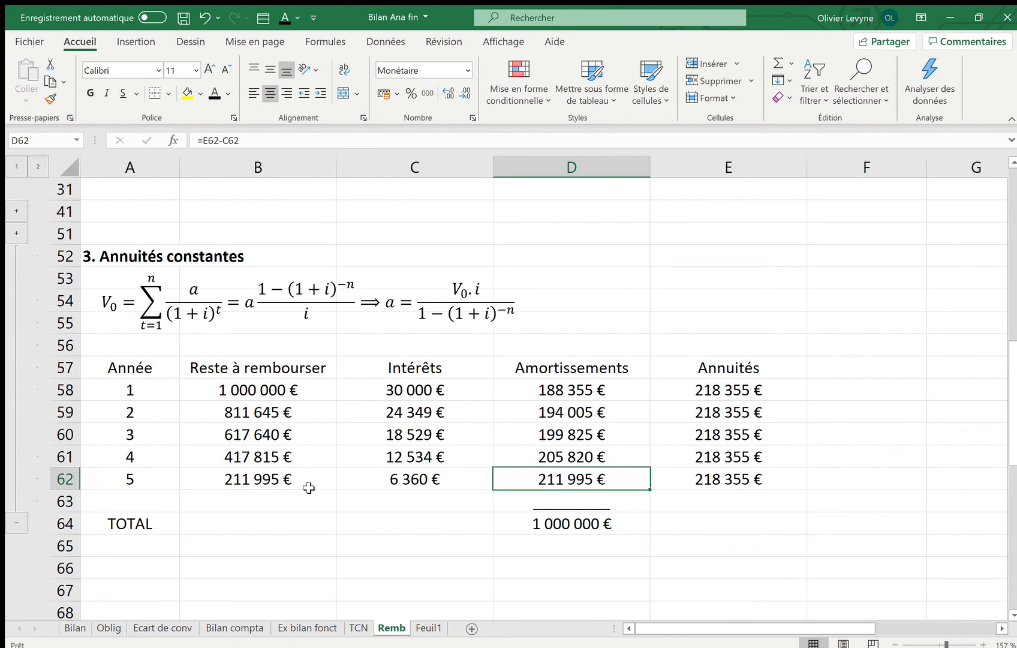
key(F2)
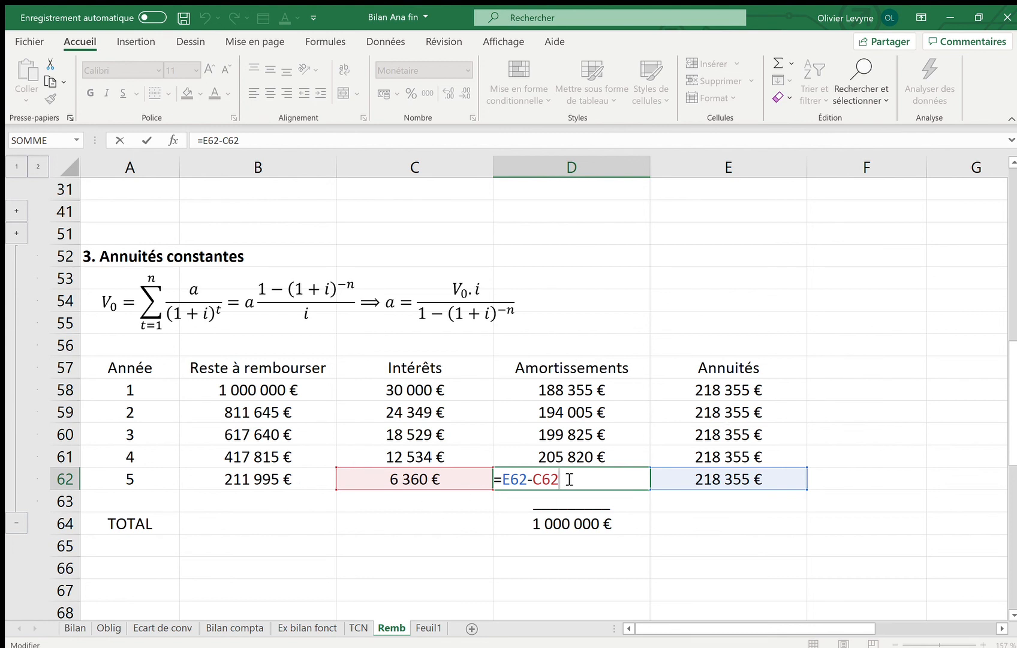
key(Return)
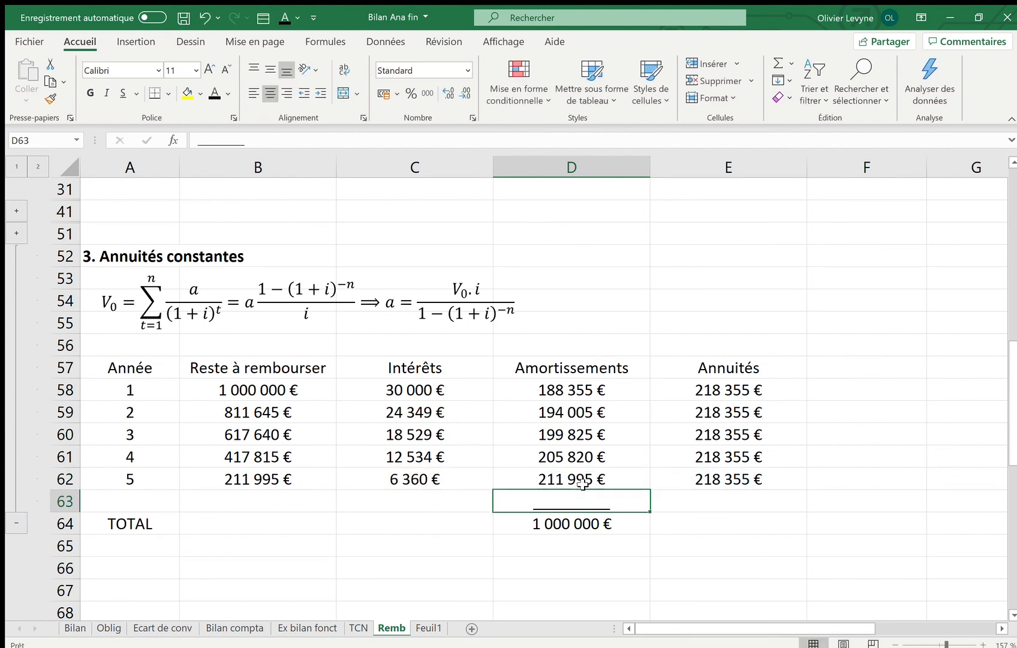
key(Up)
key(Left)
key(Left)
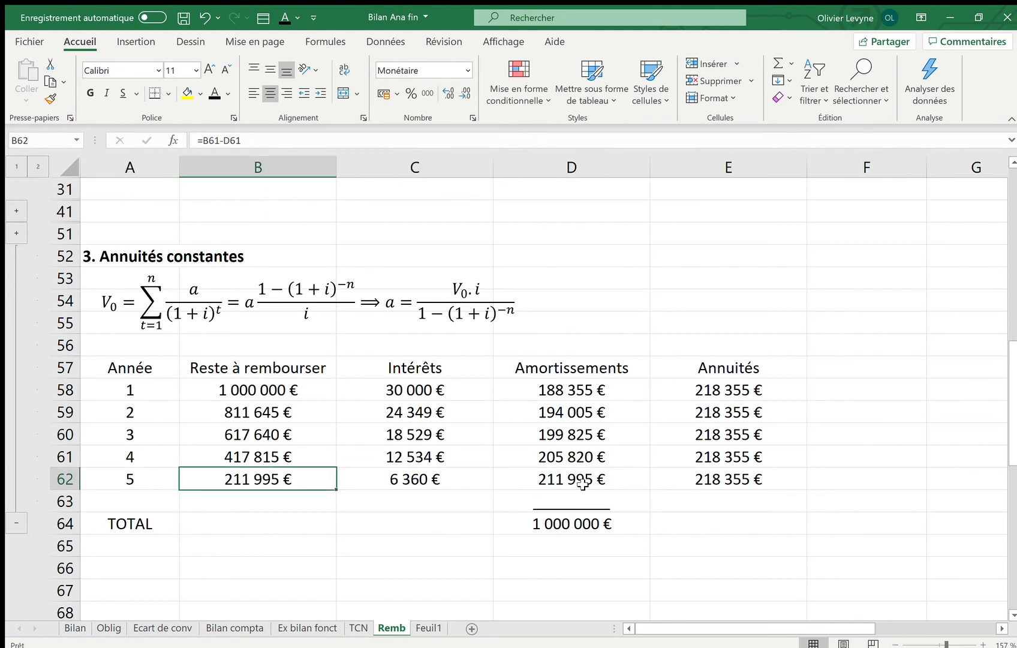
key(F2)
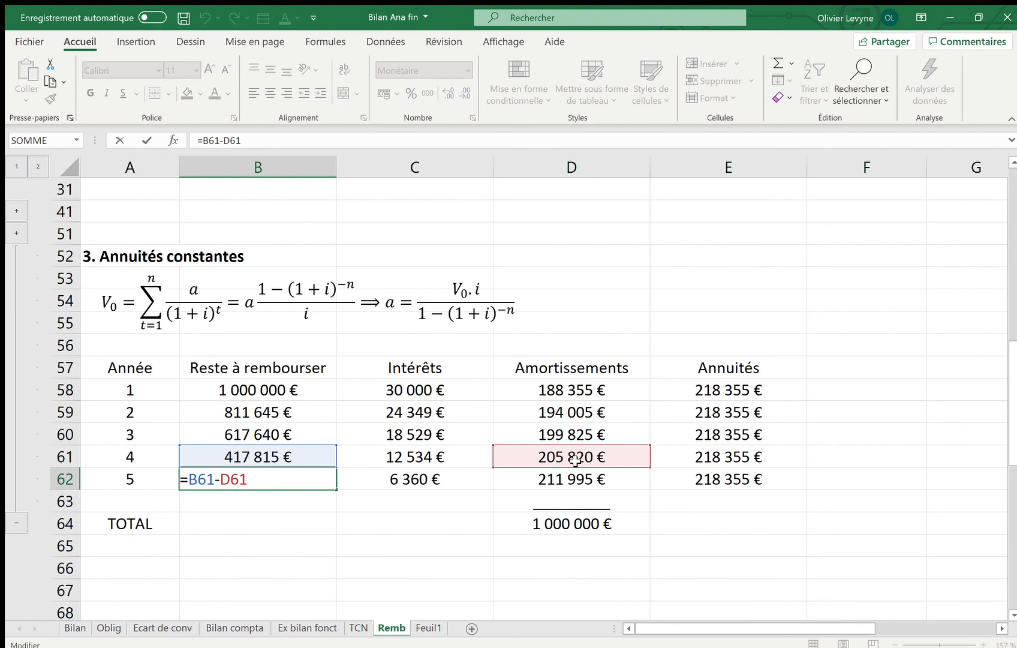
key(Return)
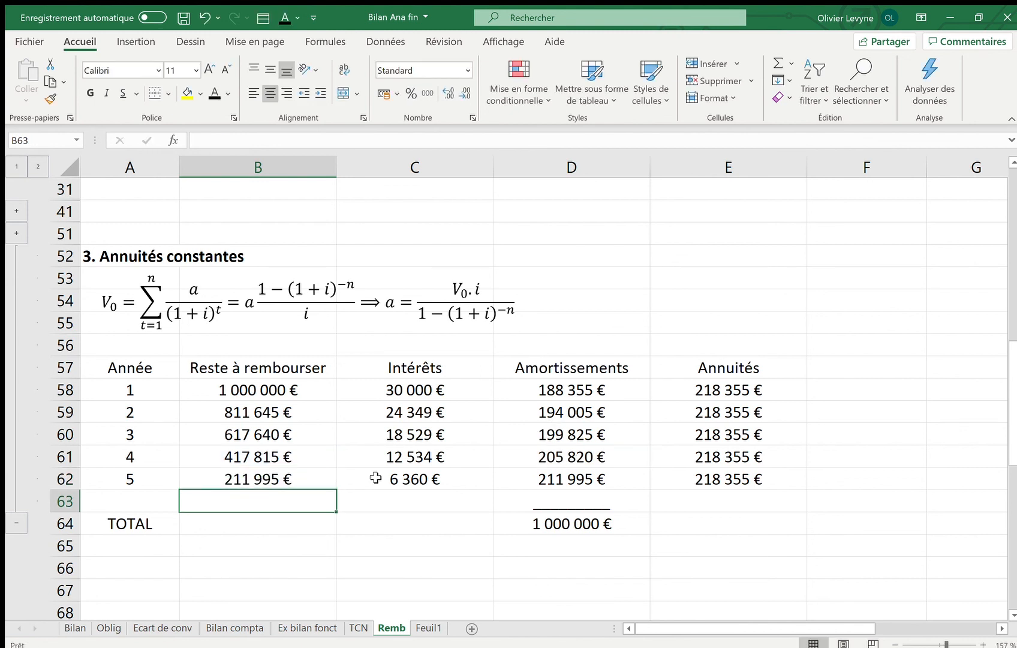
Copy the separator and TOTAL rows A63:D64 into the expanded Remboursement in fine table, starting at A39
click(125, 502)
drag(126, 502, 500, 524)
key(ctrl+c)
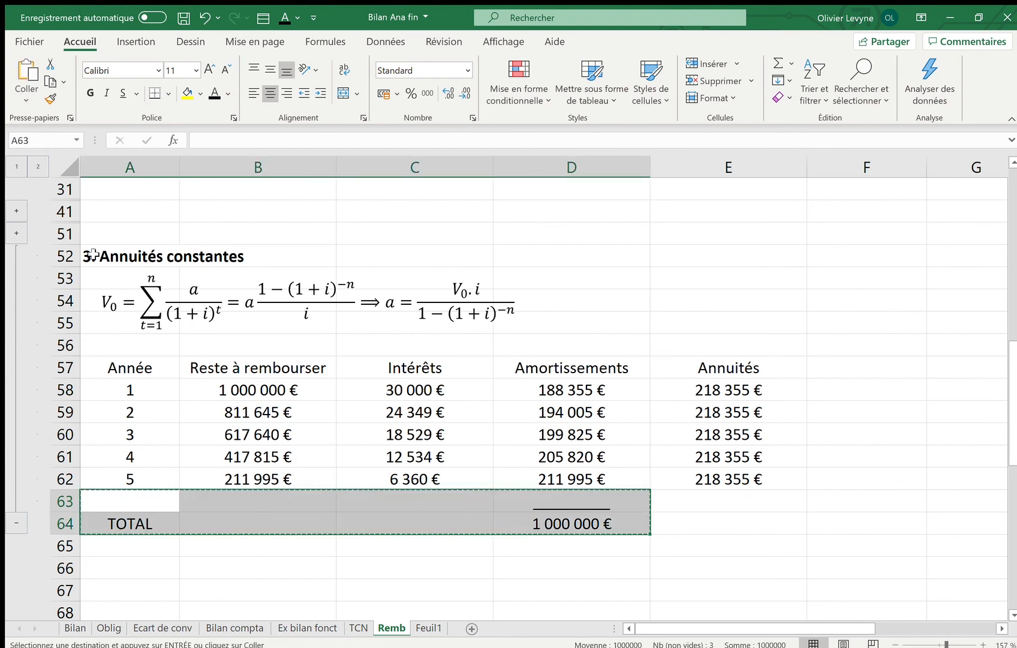
click(16, 210)
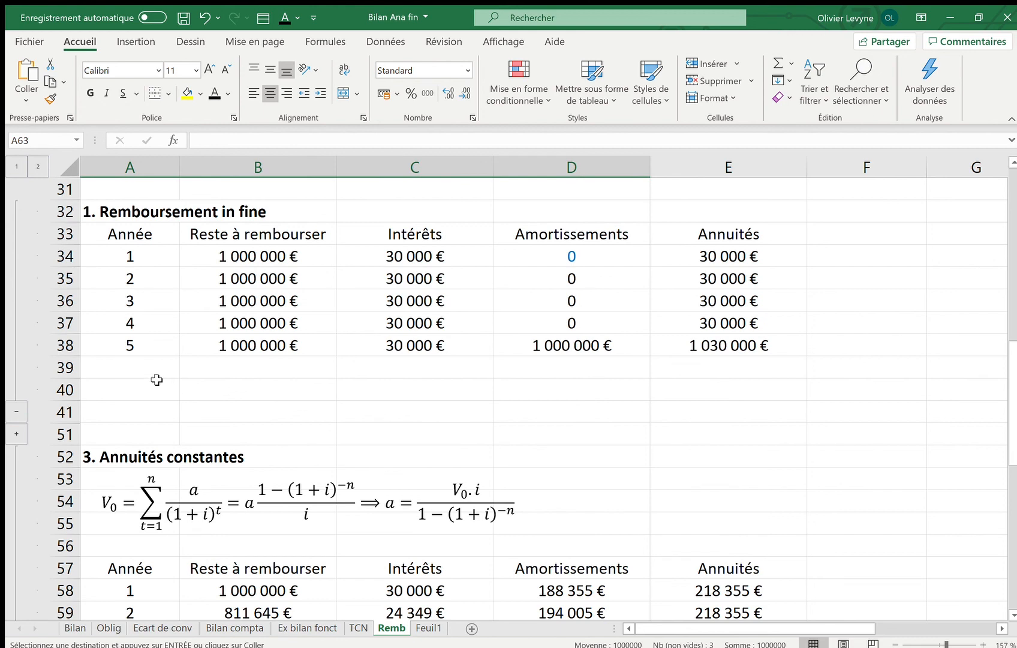
scroll(222, 418, down, 2)
scroll(222, 420, up, 1)
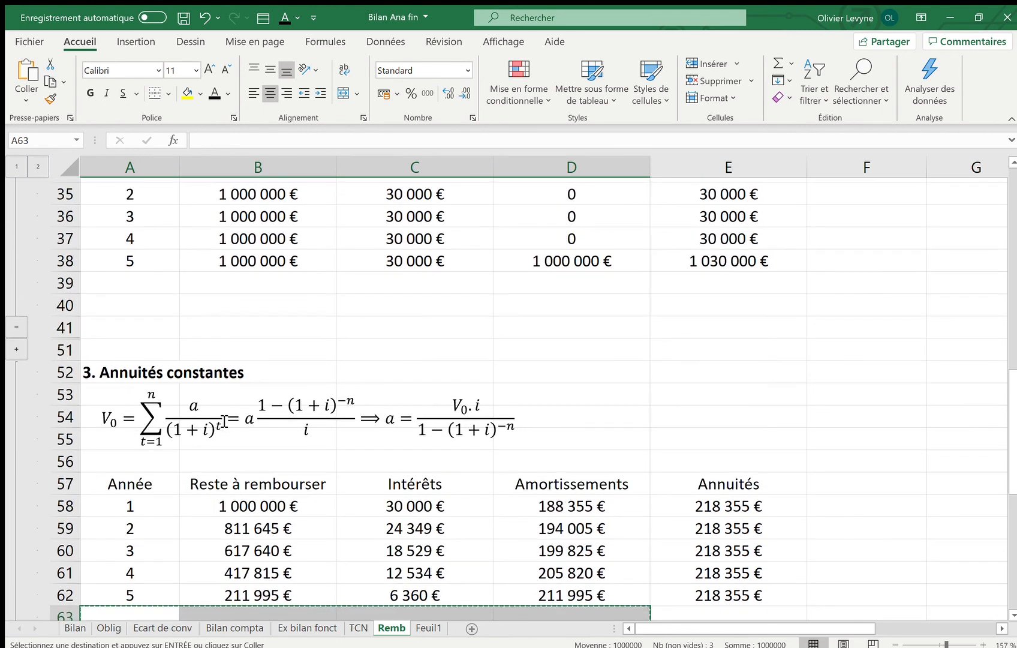
click(145, 283)
key(ctrl+v)
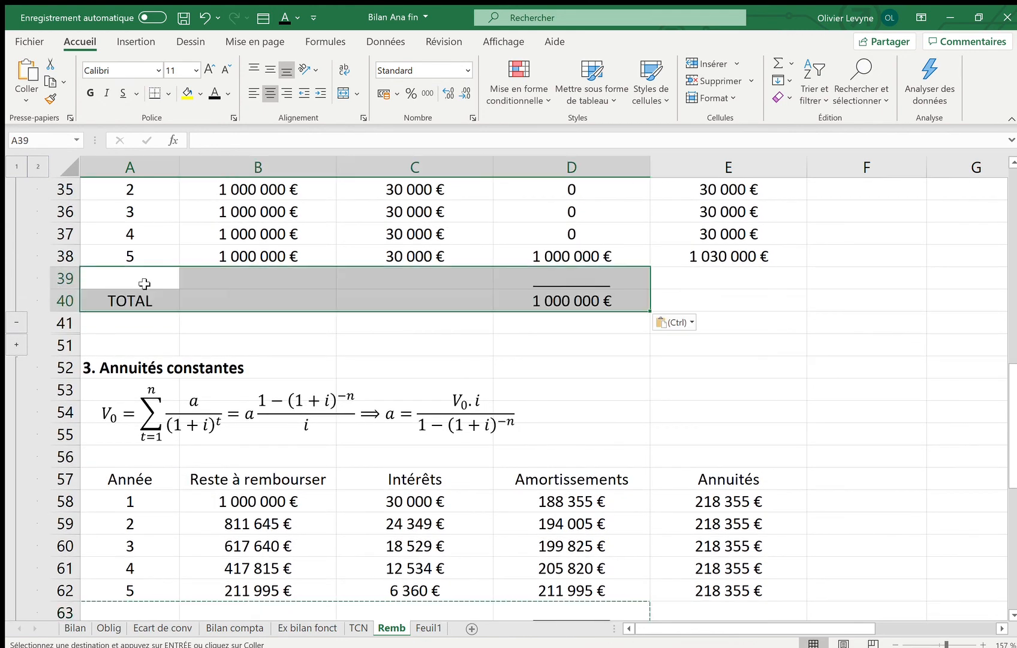
Check the formula behind the Amortissements total in D40 of the Remboursement in fine table
click(610, 352)
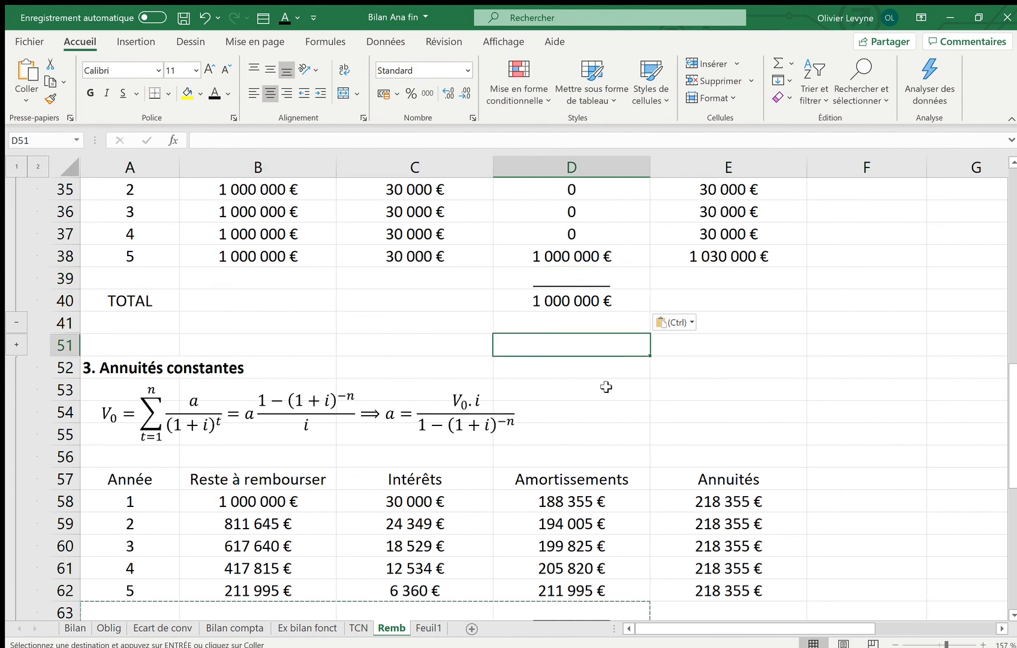
scroll(604, 384, up, 1)
scroll(607, 387, up, 1)
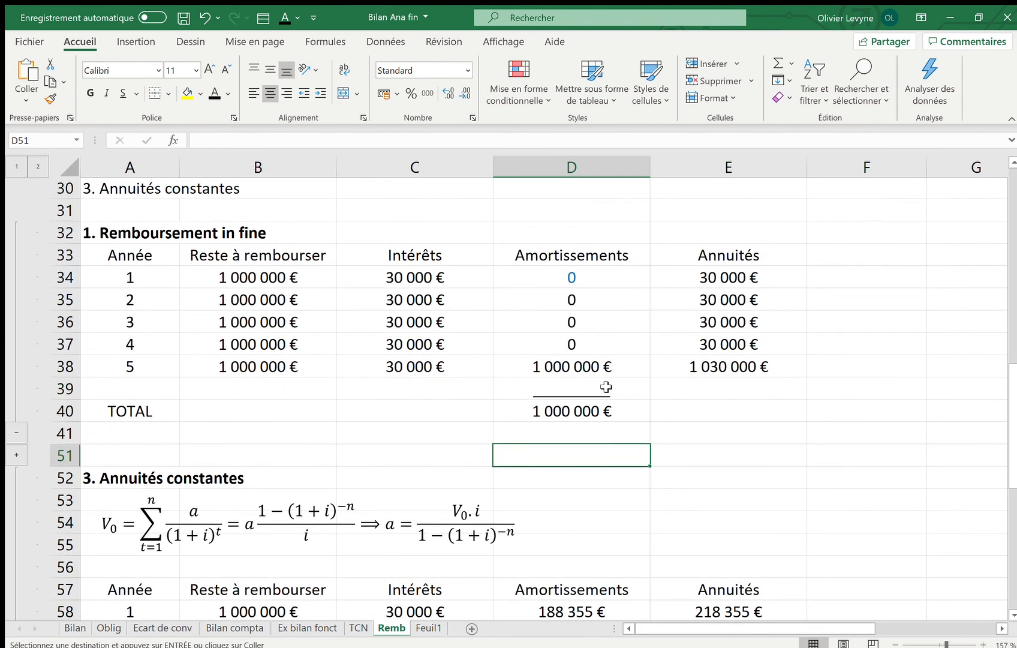
click(553, 410)
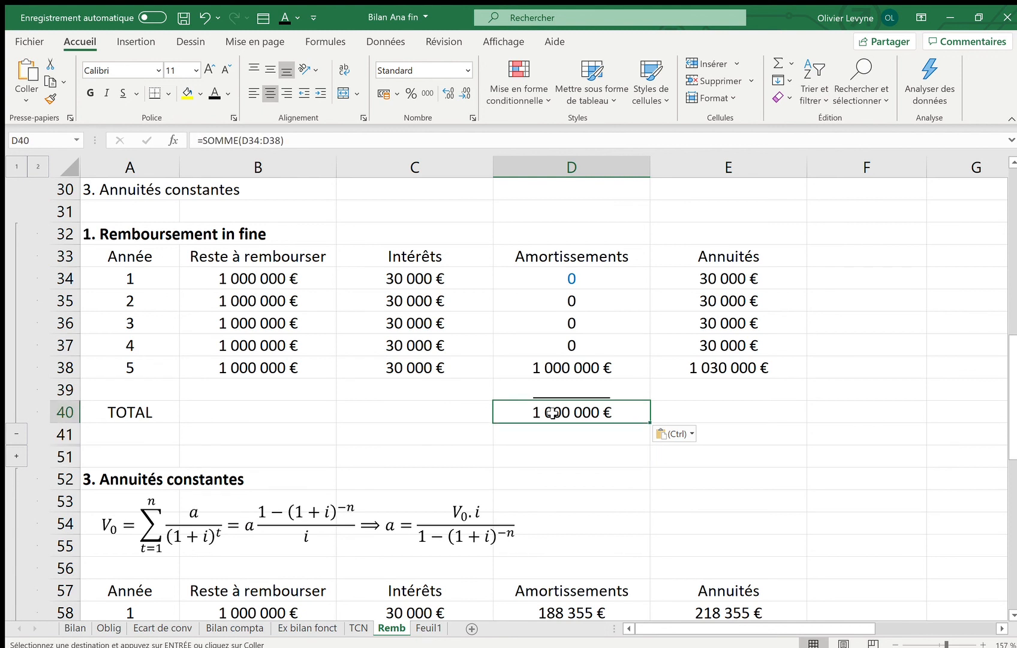
Fill the year 5 Reste à rembourser in B38 and Amortissements in D38 with yellow
click(296, 365)
ctrl+click(558, 364)
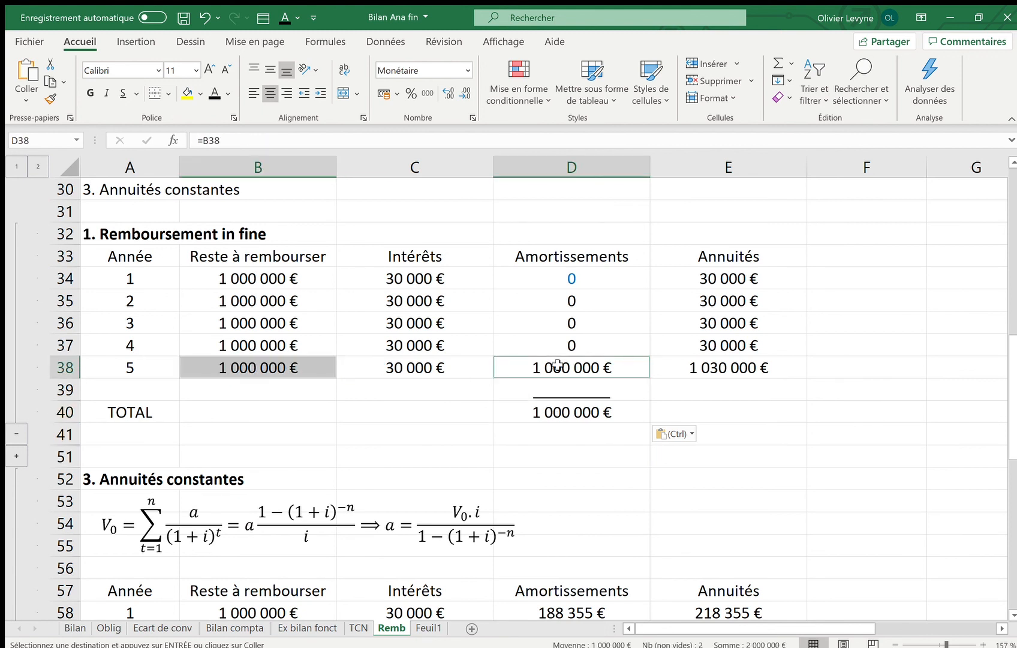
click(188, 93)
click(364, 299)
Highlight the year 5 cells B62 and D62 of the Annuités constantes table in yellow
scroll(365, 414, down, 4)
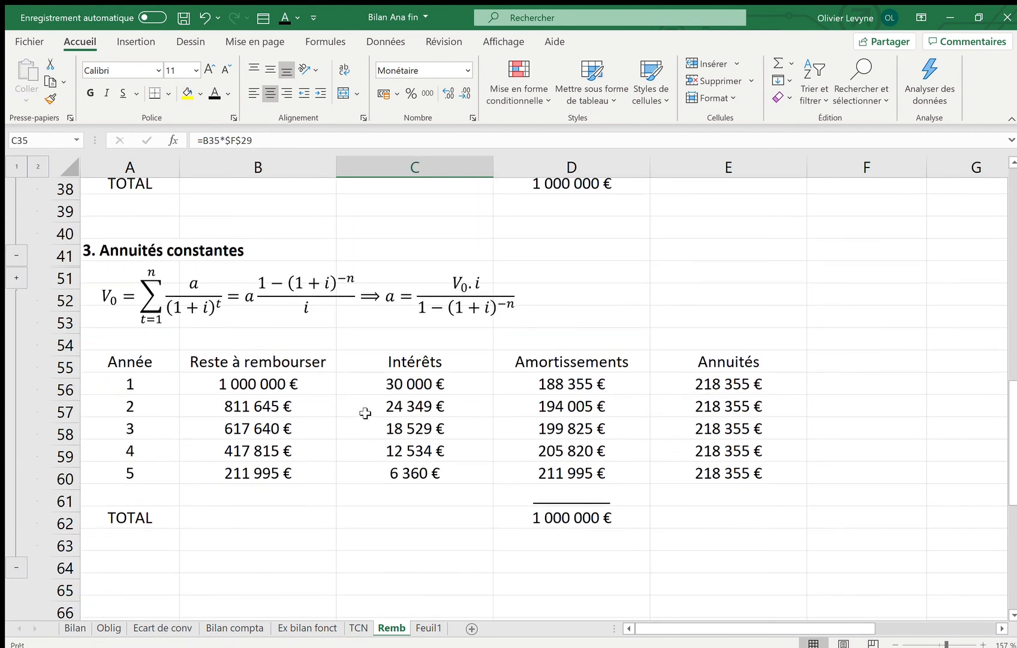
click(282, 480)
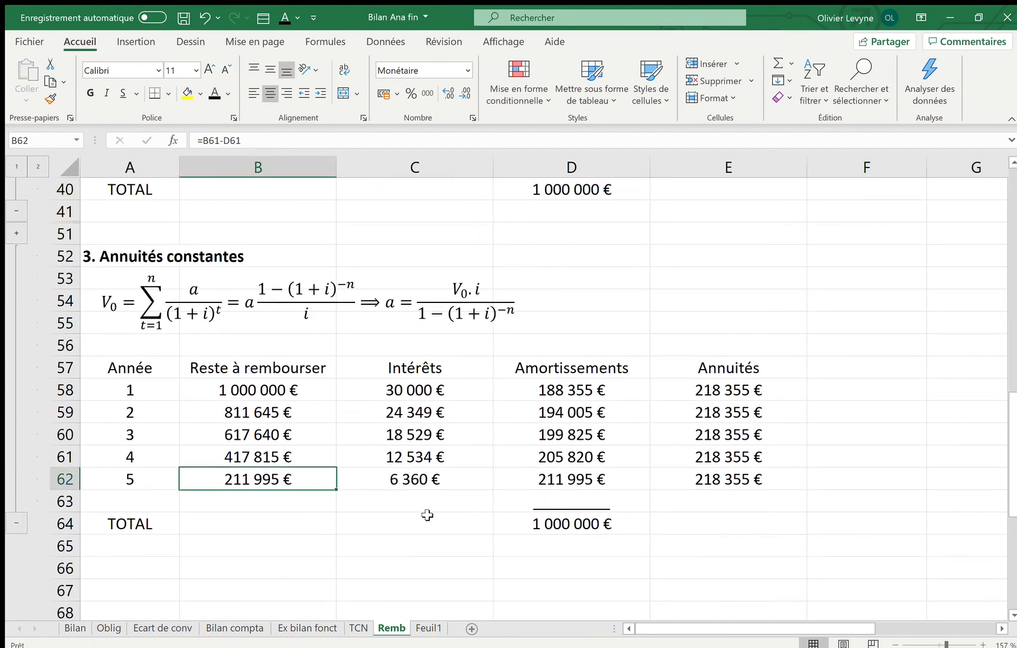
ctrl+click(579, 481)
click(187, 93)
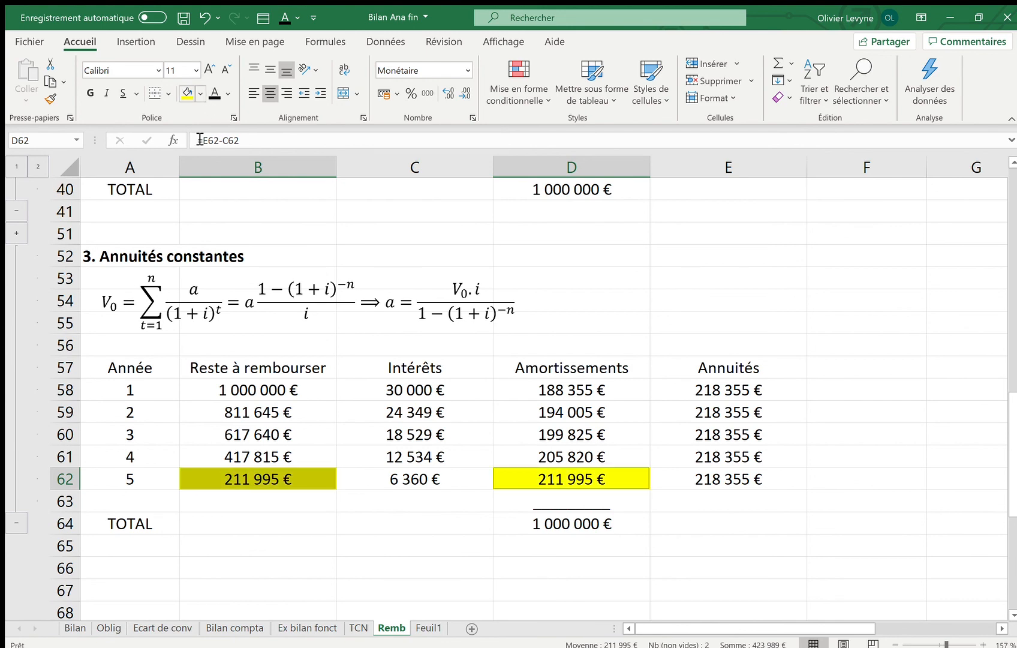
Expand the Amortissements constants table and copy the separator and TOTAL rows A63:D64 into it, starting at A49
click(13, 233)
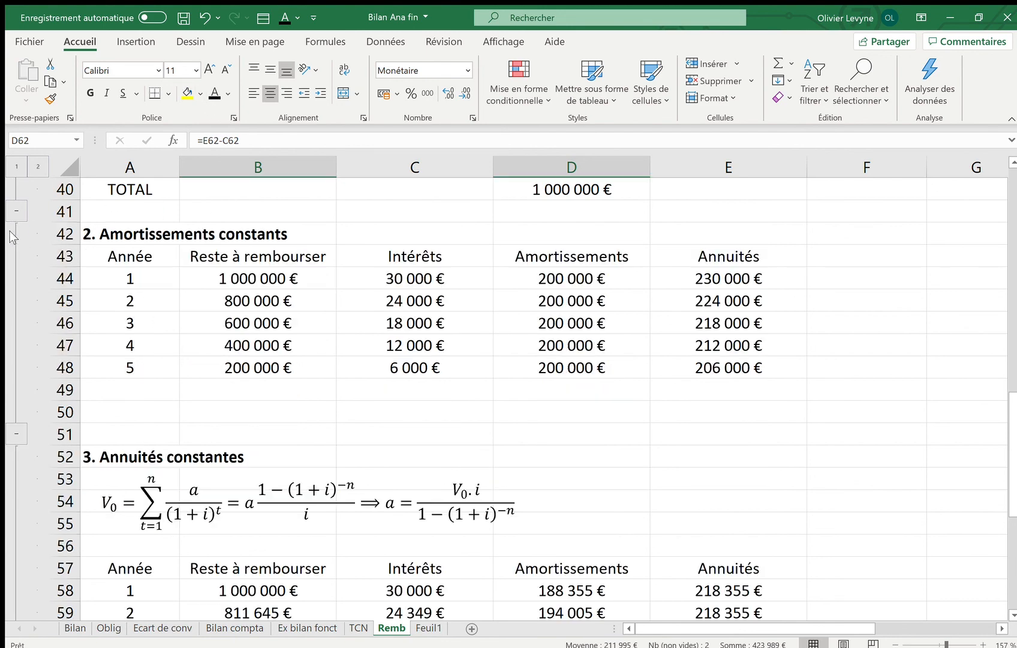
scroll(243, 600, down, 3)
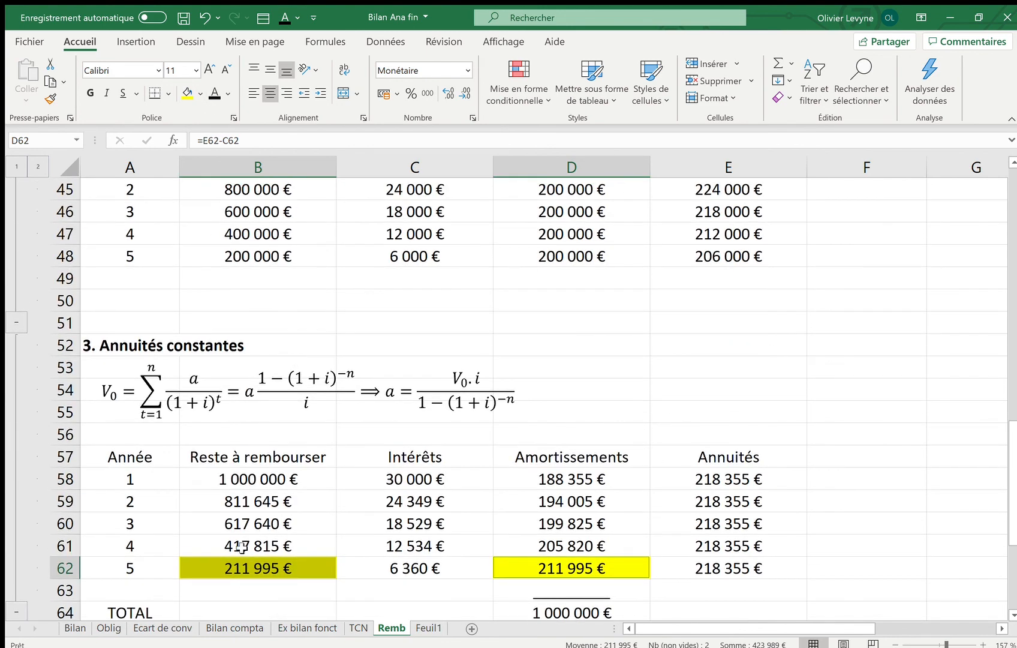
drag(150, 525, 556, 543)
key(ctrl+c)
scroll(533, 402, up, 1)
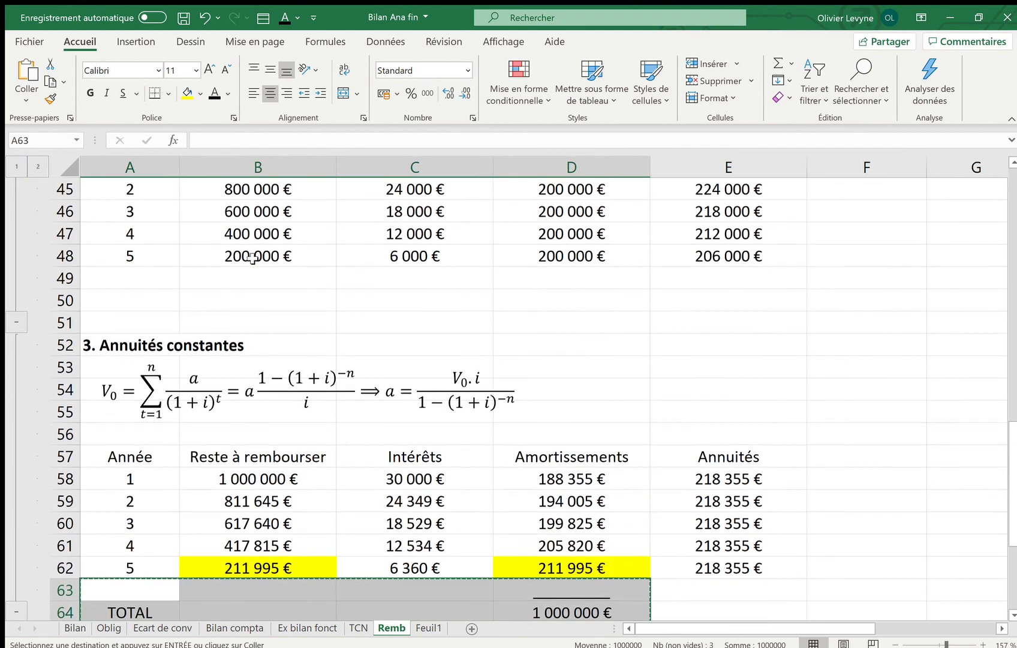
click(169, 280)
key(ctrl+v)
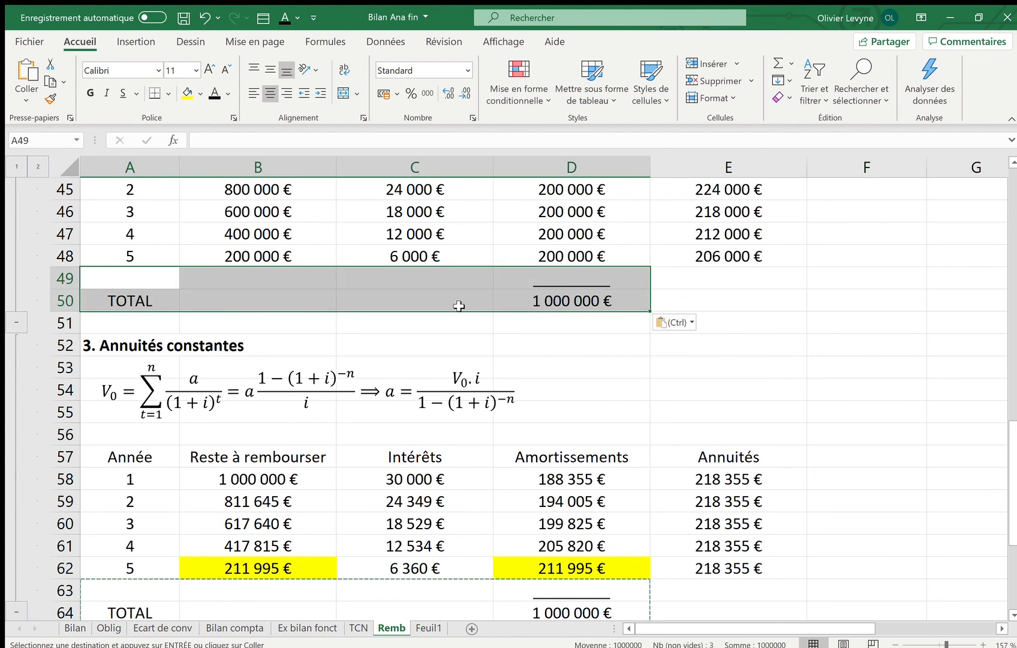
Highlight the year 5 Reste à rembourser in B48 and Amortissements in D48 in yellow
scroll(579, 204, up, 2)
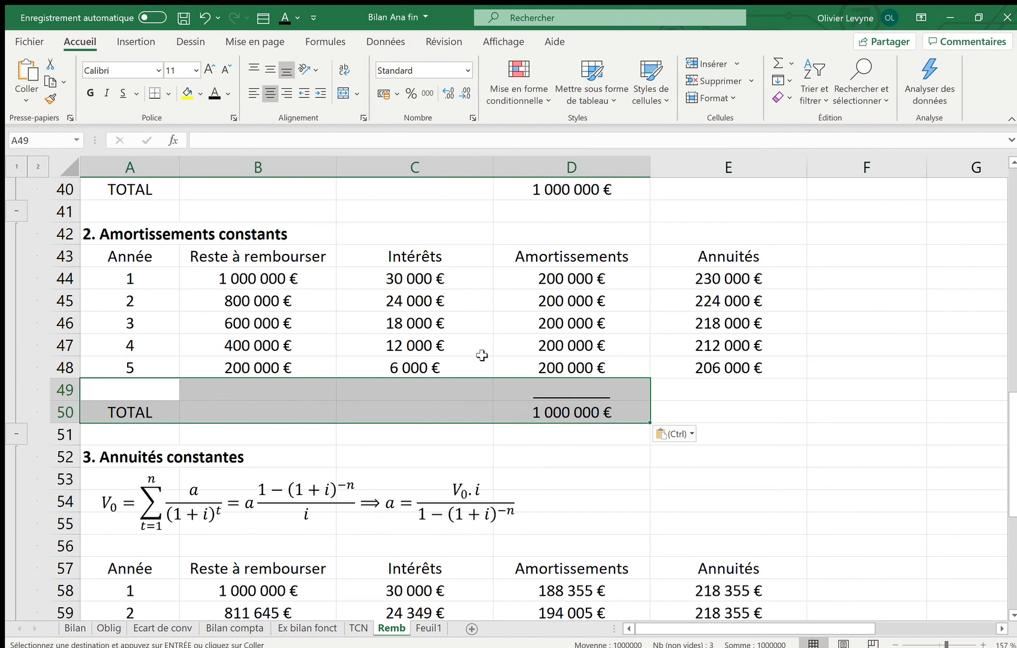
click(243, 368)
ctrl+click(535, 367)
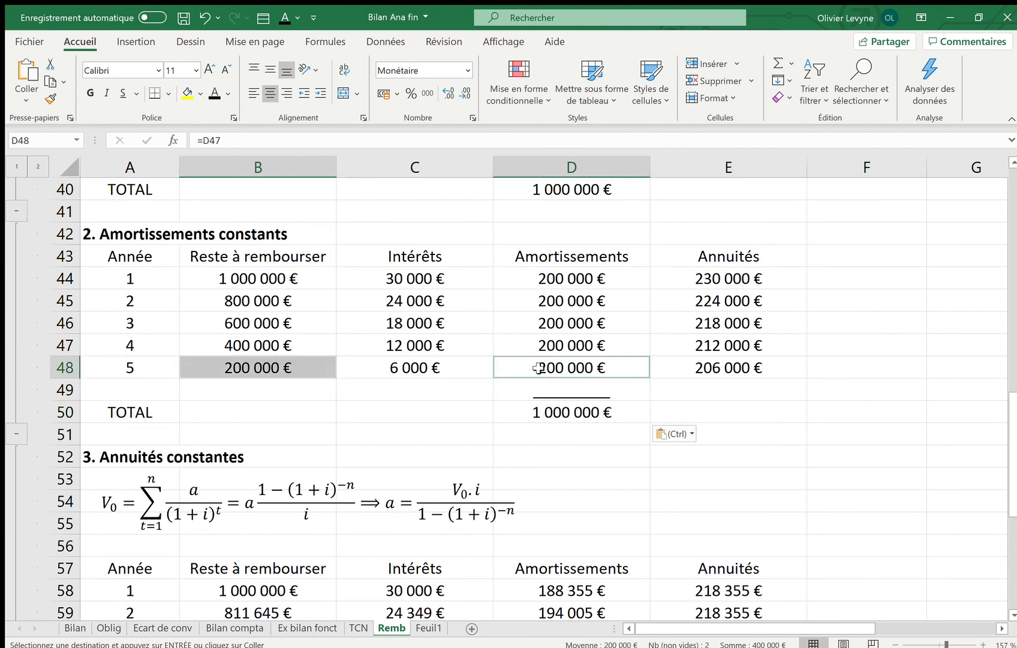
click(187, 93)
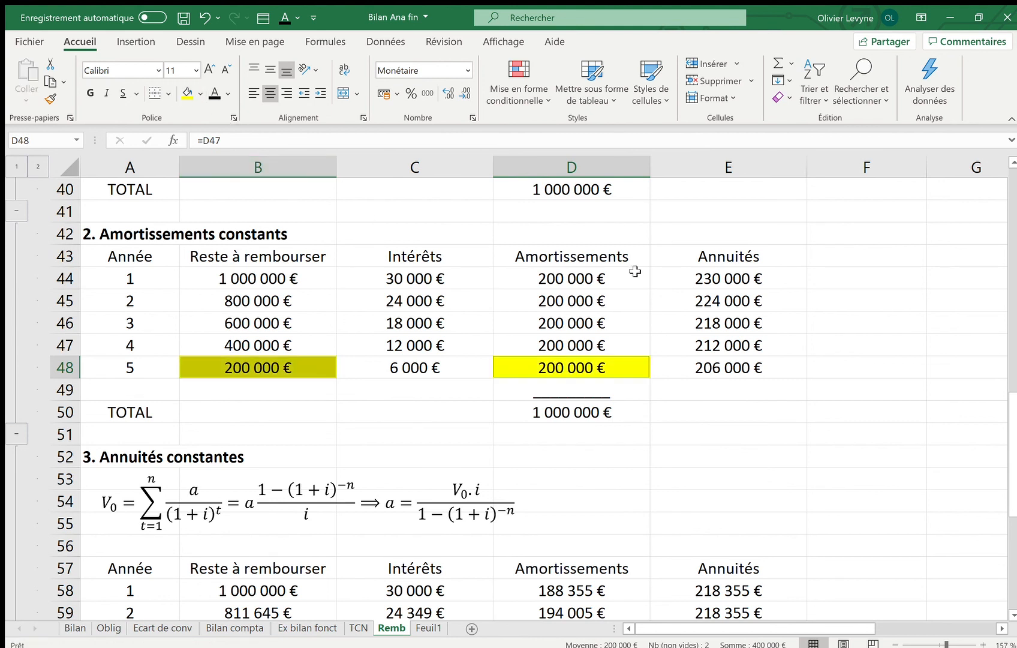
click(817, 230)
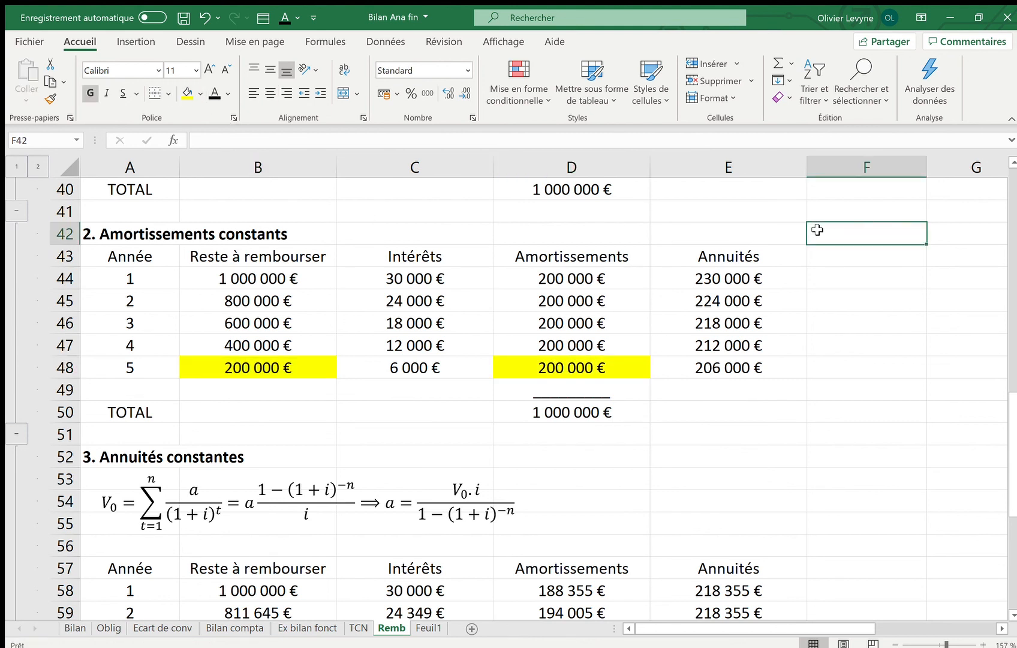
Expand the collapsed group of rows 74 to 76 below the Annuités constantes table
scroll(818, 229, down, 1)
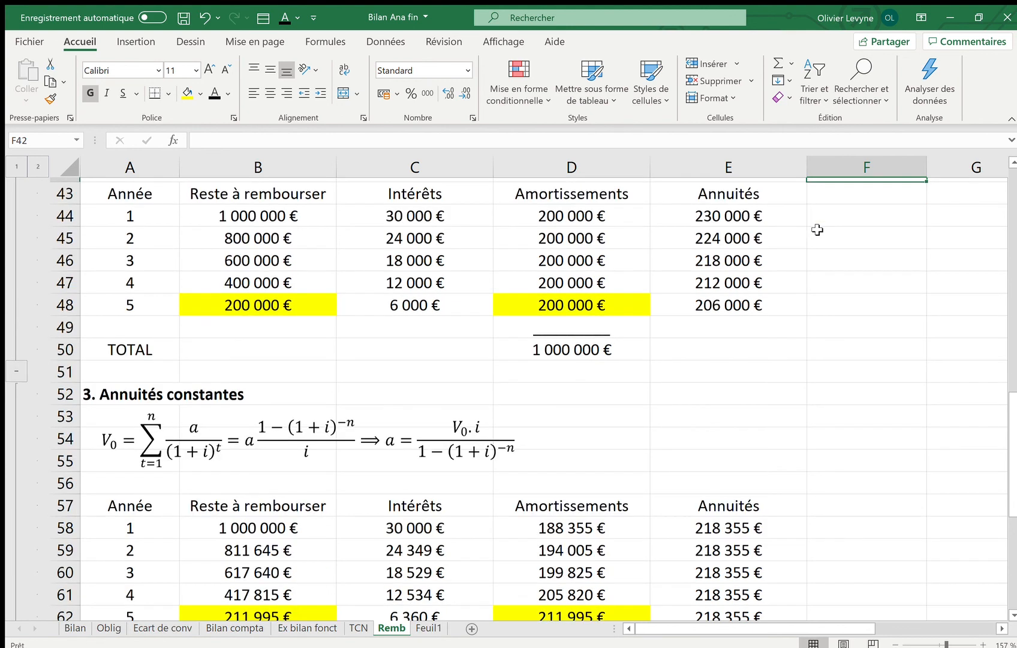
scroll(818, 230, down, 2)
scroll(817, 230, down, 2)
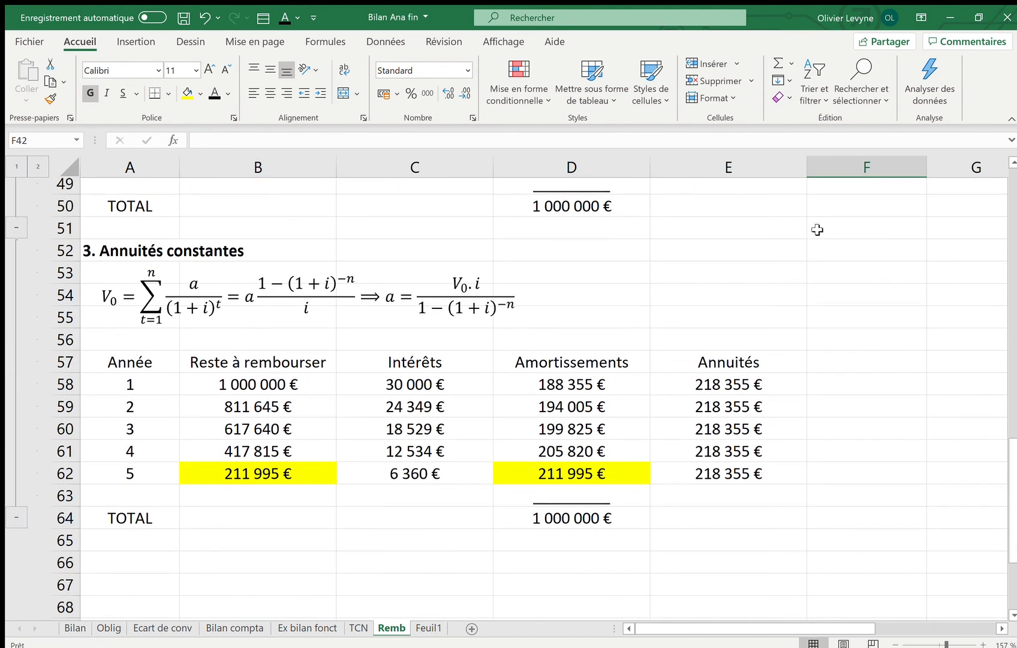
scroll(817, 230, down, 1)
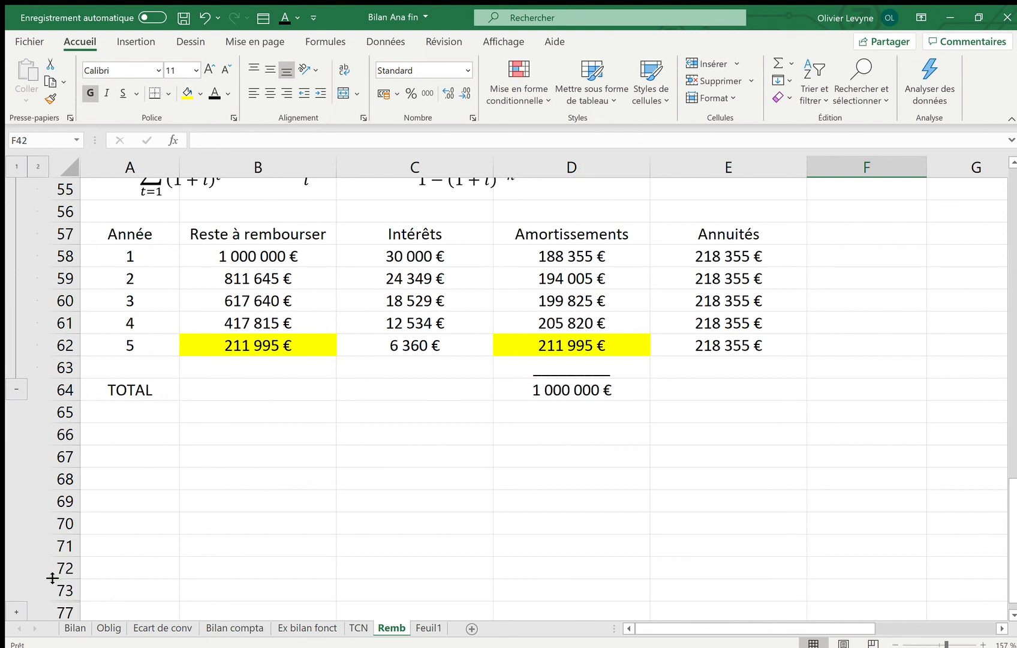
click(13, 611)
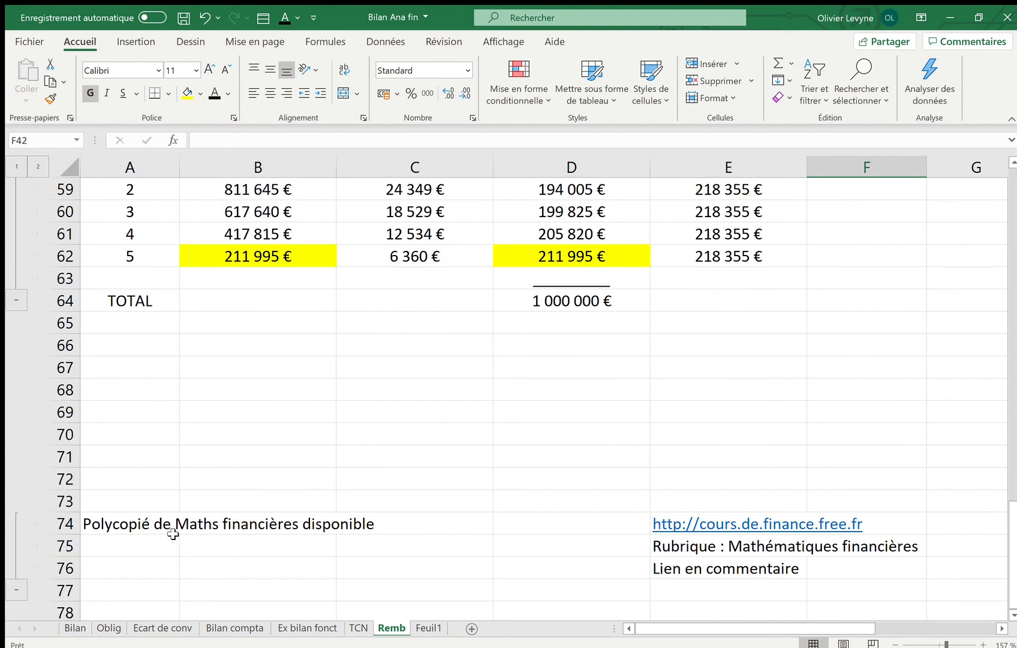